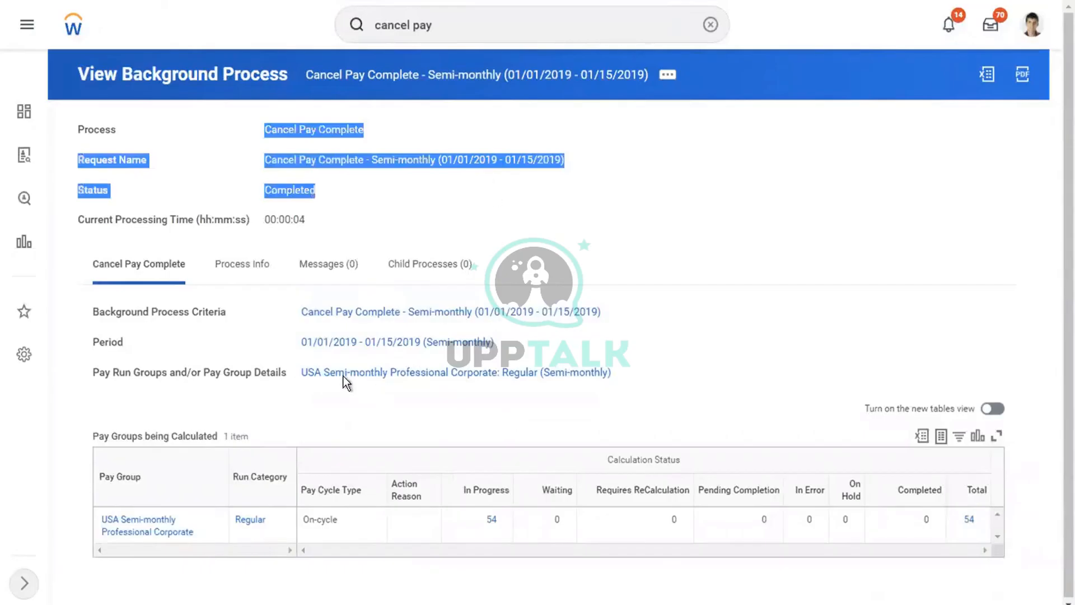
Open the first worker's payroll result from the pay group's total and examine its pay components and status details.
left_click_drag(295, 341, 621, 336)
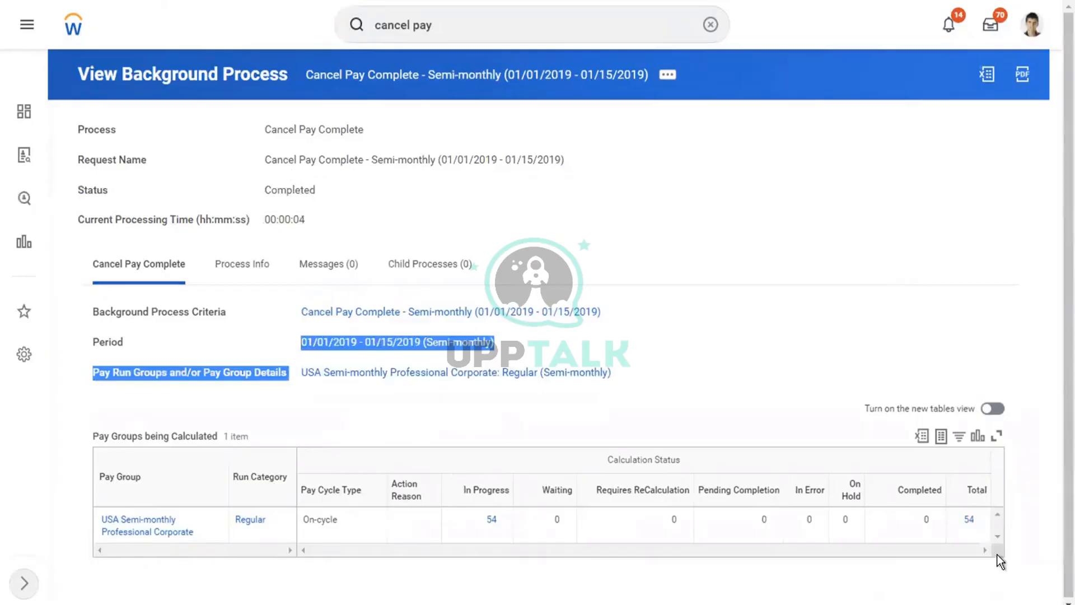
left_click(969, 522)
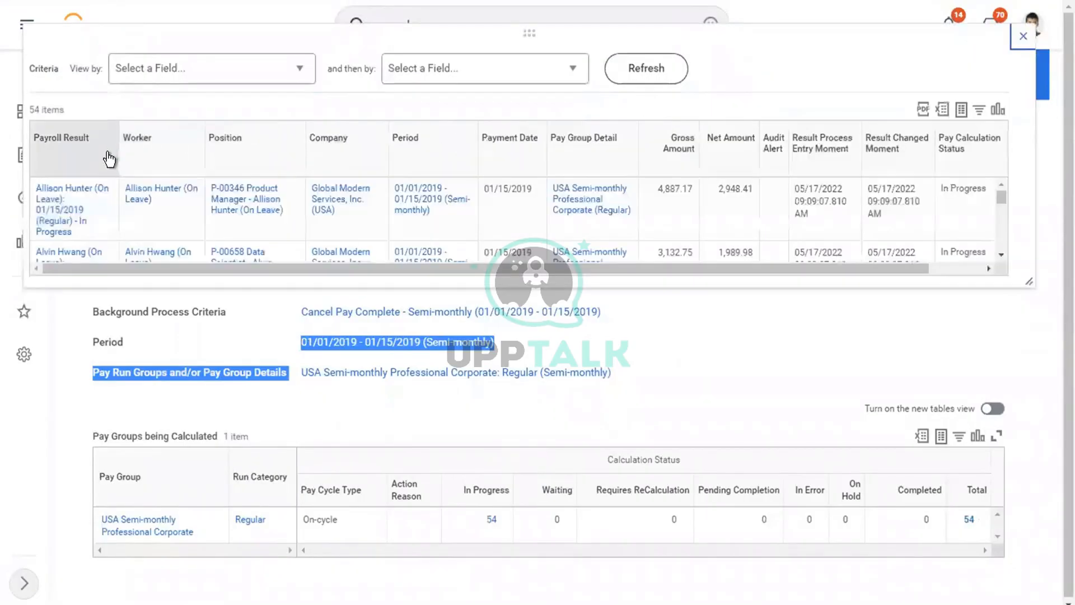
left_click(54, 202)
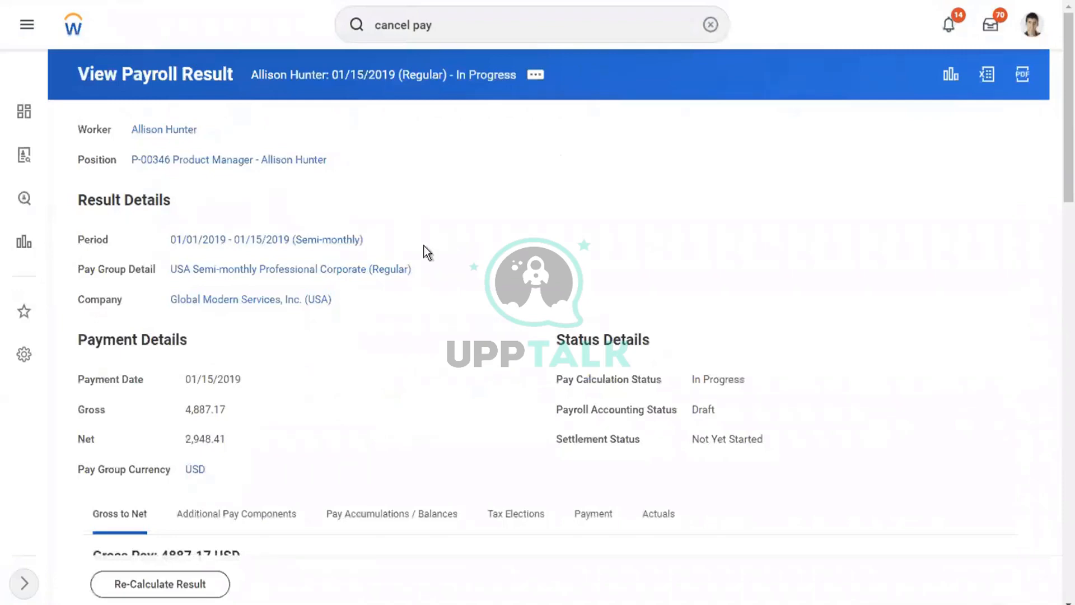
scroll(452, 371, "down", 5)
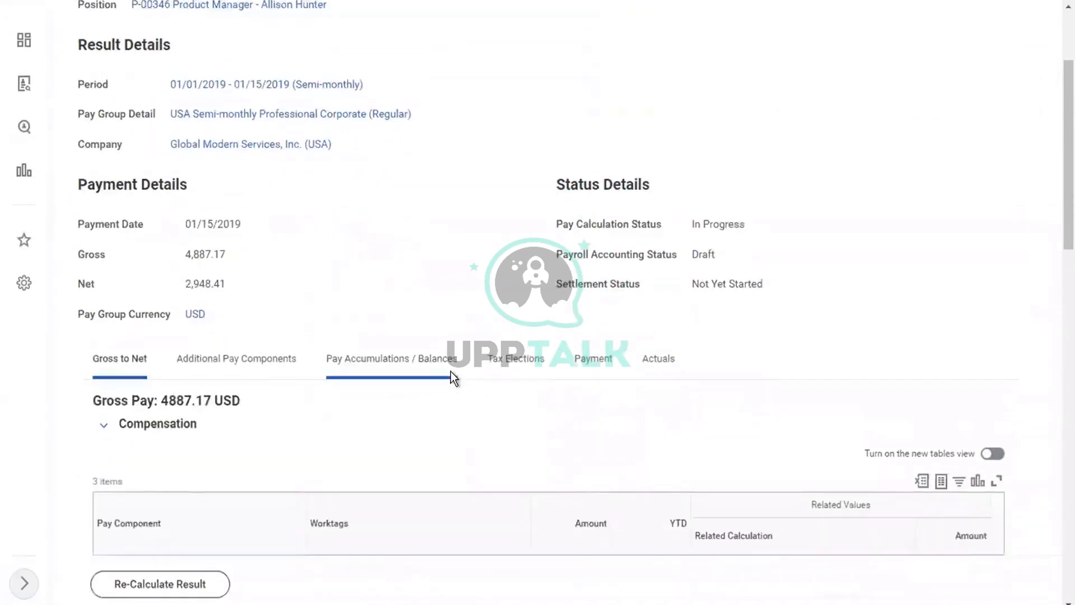
scroll(452, 371, "down", 4)
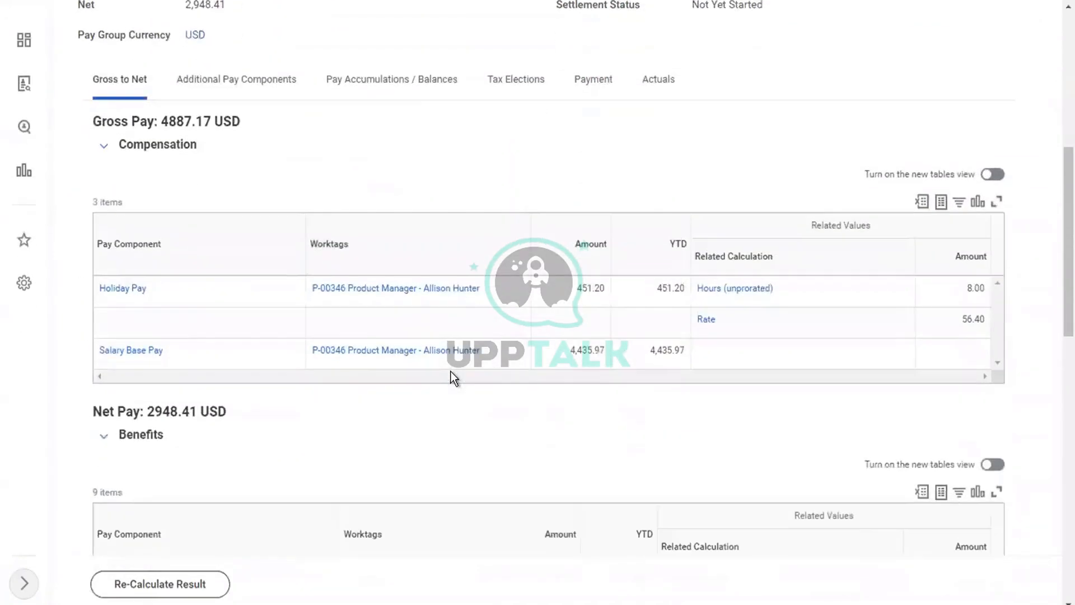
scroll(451, 371, "up", 7)
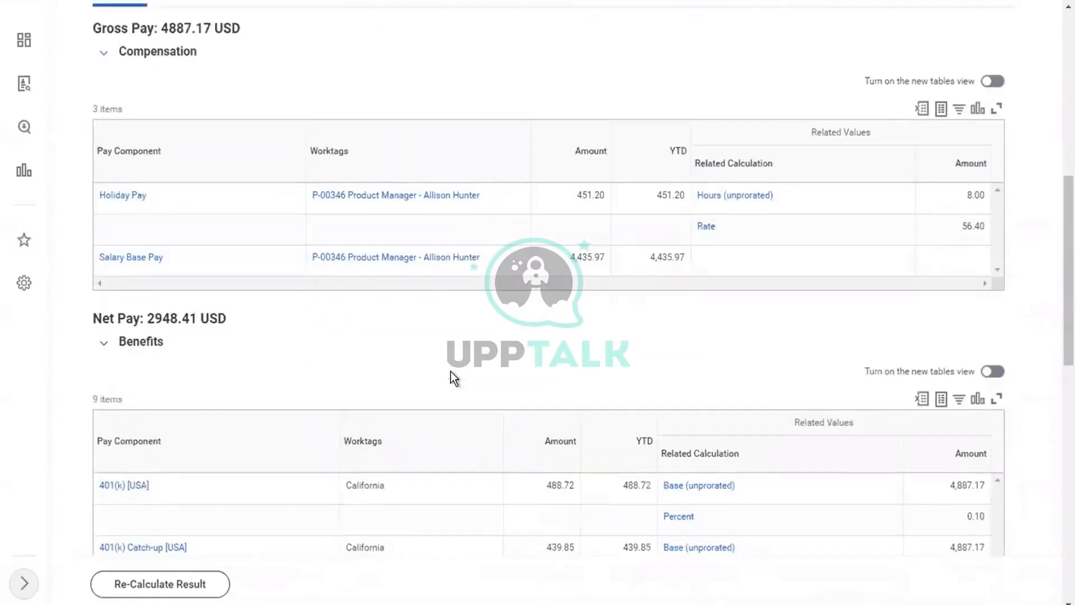
scroll(452, 371, "up", 1)
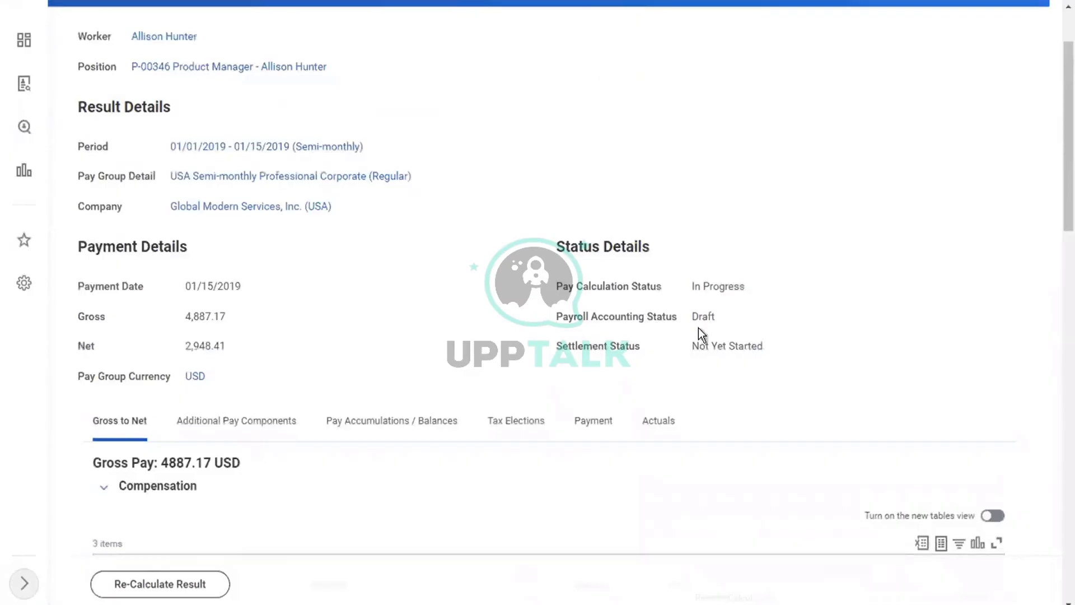
mouse_move(759, 295)
scroll(555, 219, "up", 3)
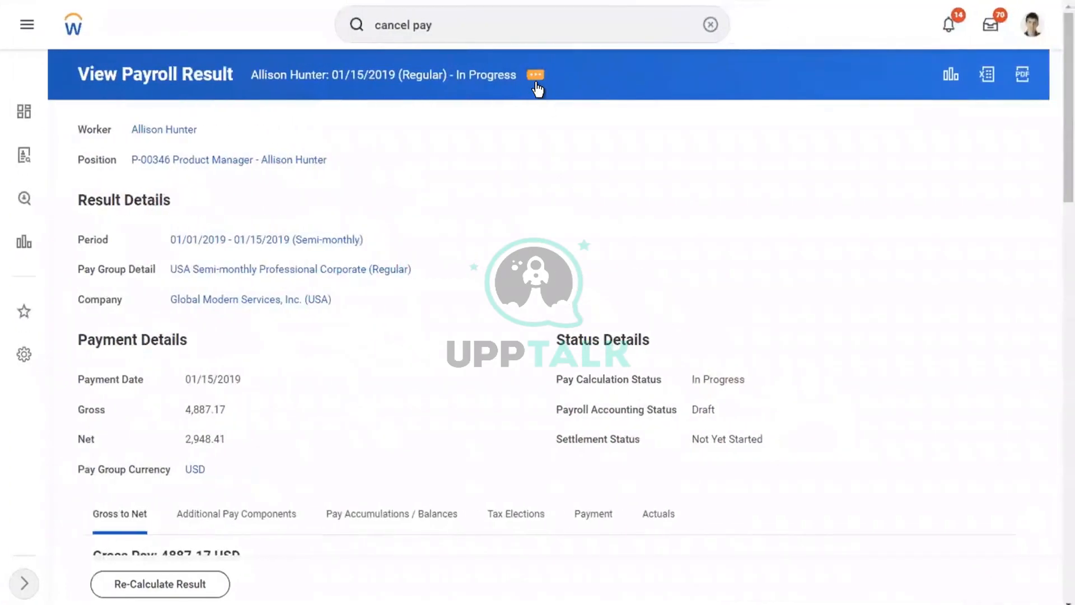
Cancel the pay calculation for this worker's 01/15/2019 regular payroll result and close the completed task.
left_click(536, 75)
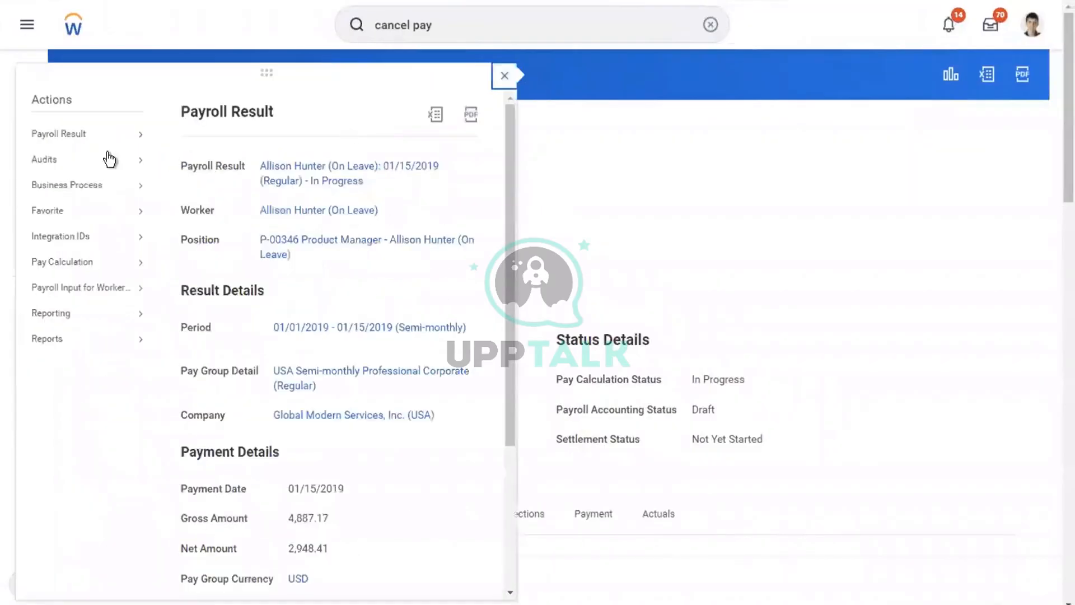
mouse_move(90, 262)
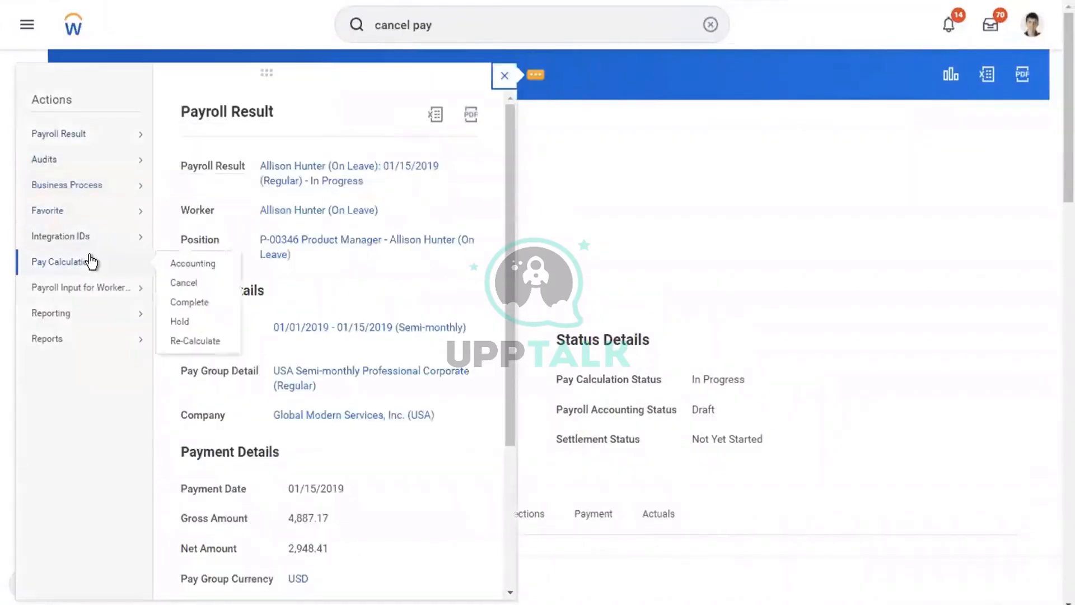
left_click(222, 262)
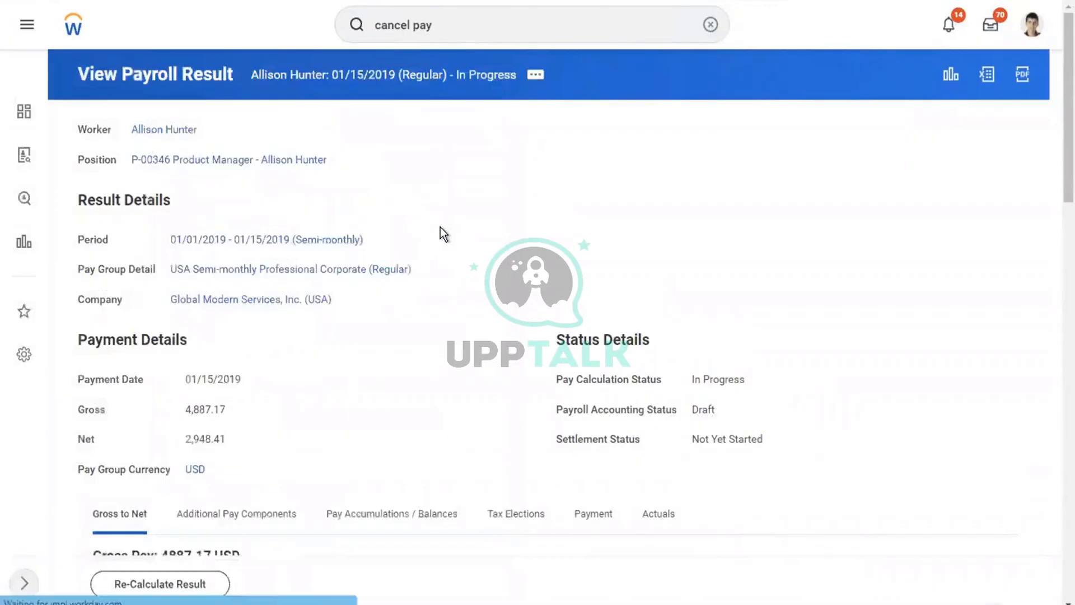
left_click(76, 586)
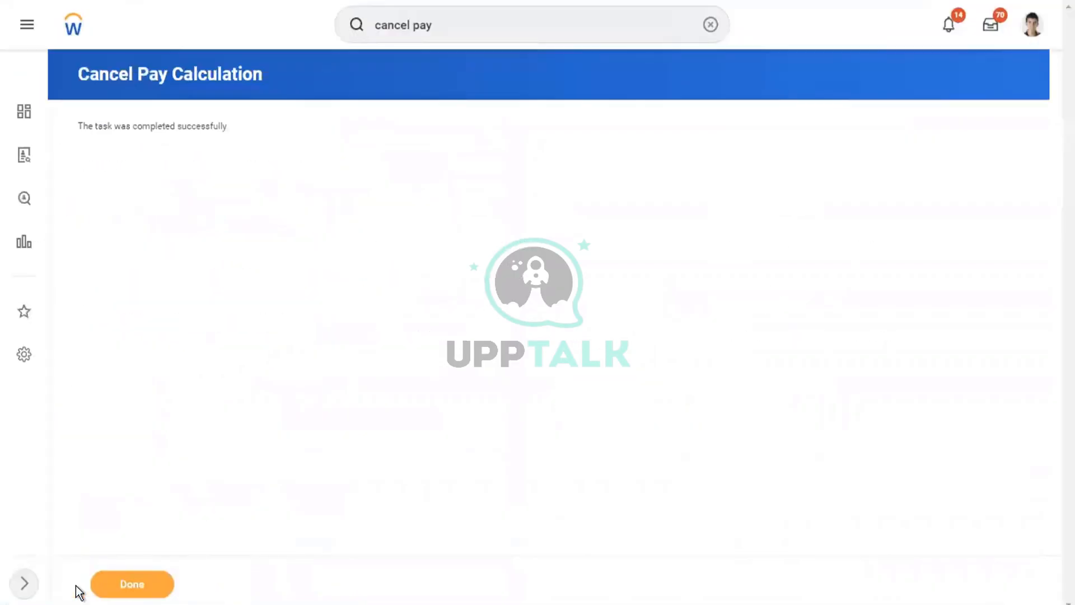
left_click(118, 586)
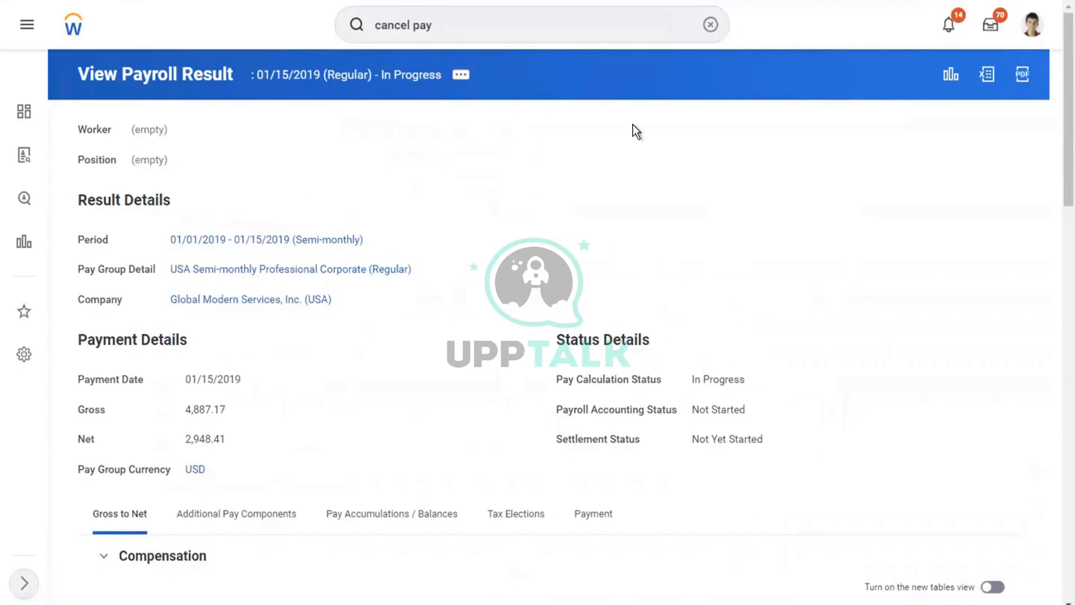
Switch to the Word document and highlight the first three items of the Payroll Process list.
key("ctrl+Left")
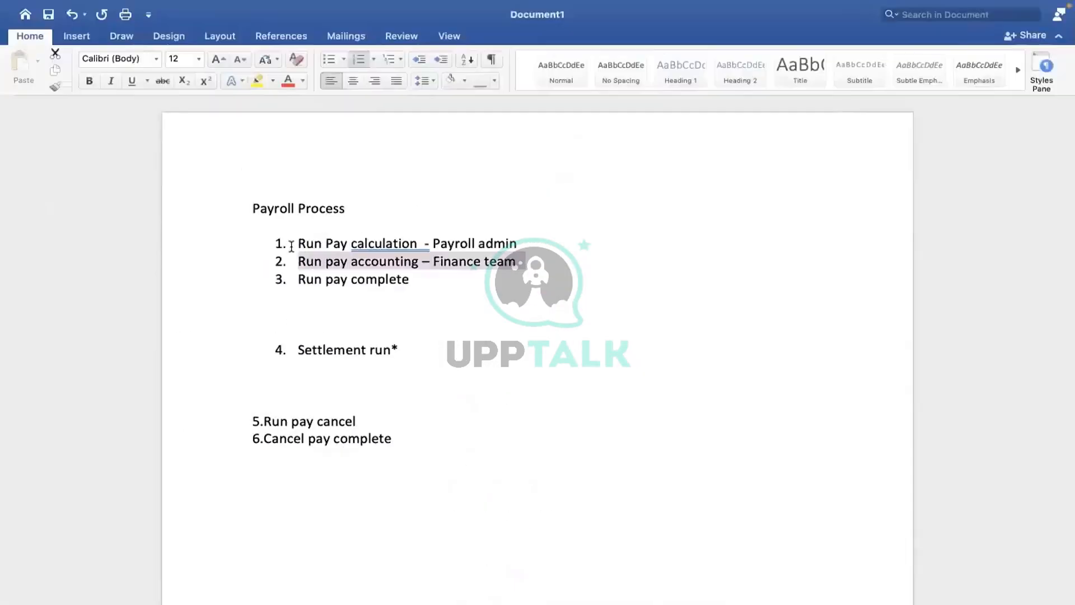
left_click(291, 247)
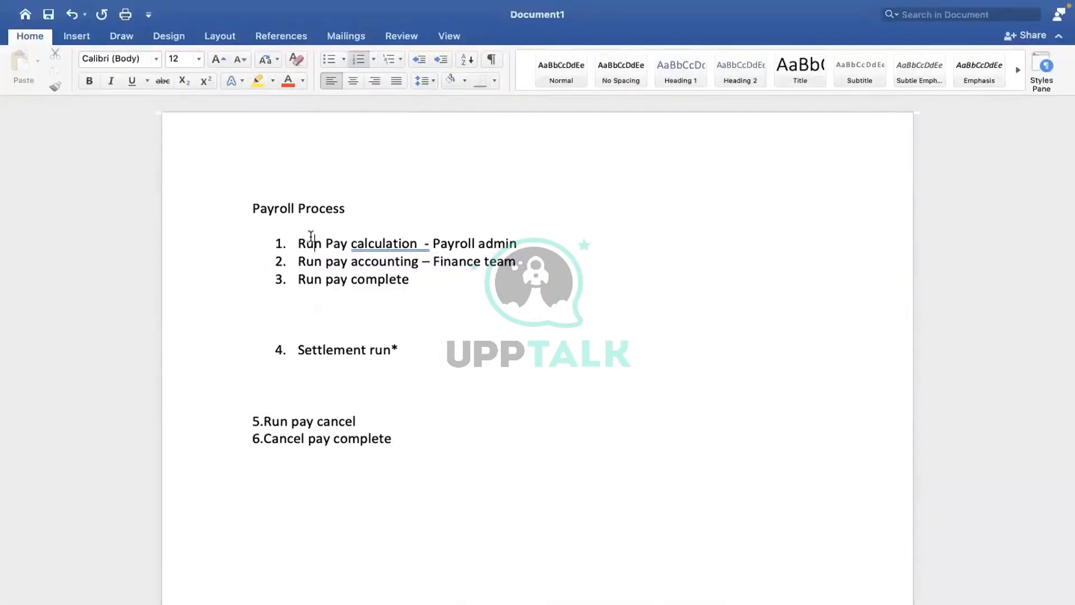
left_click_drag(307, 241, 396, 280)
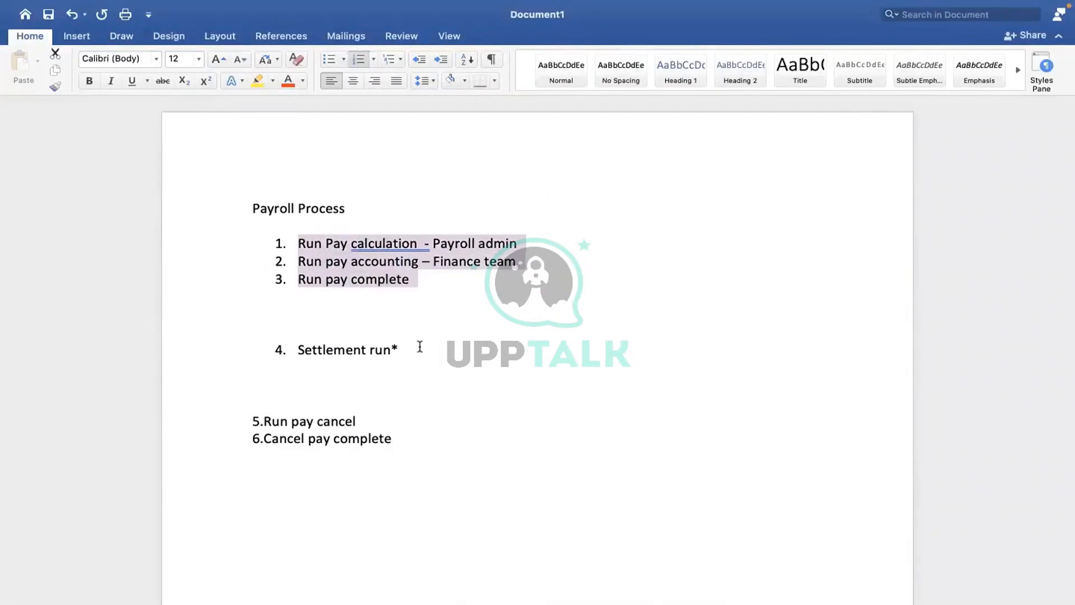
Switch back to Workday, search for "run pay calc" and open the Run Pay Calculation task.
key("ctrl+Right")
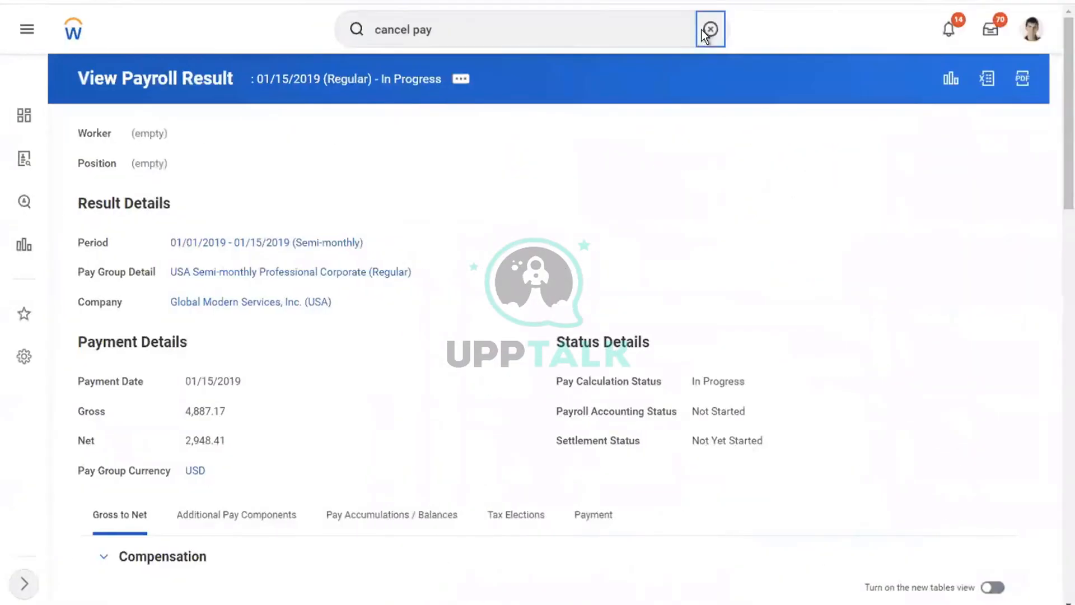
left_click(702, 31)
type("run pay c")
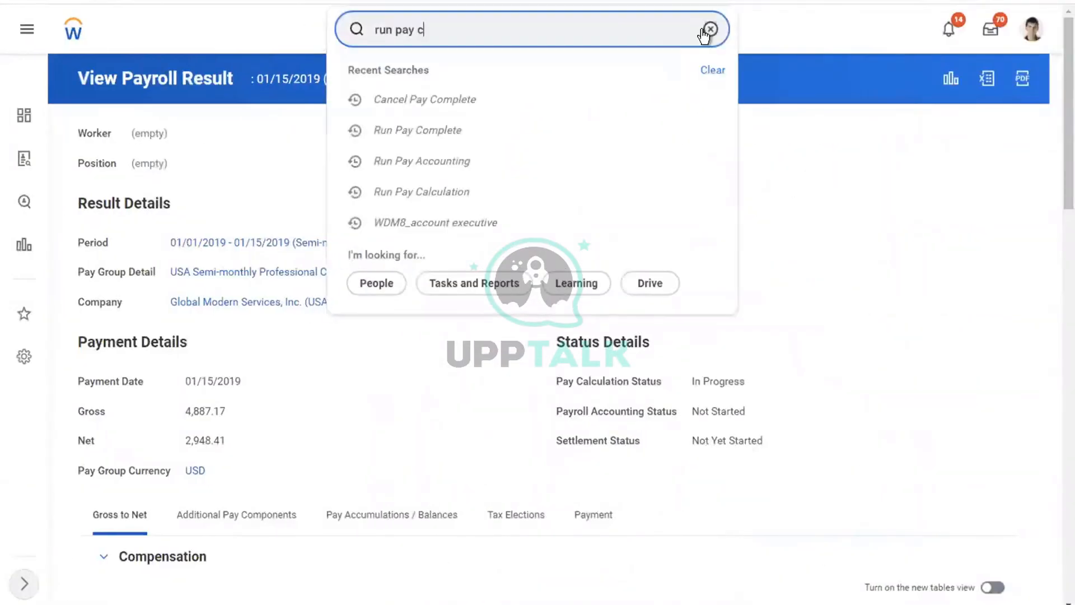
type("alc")
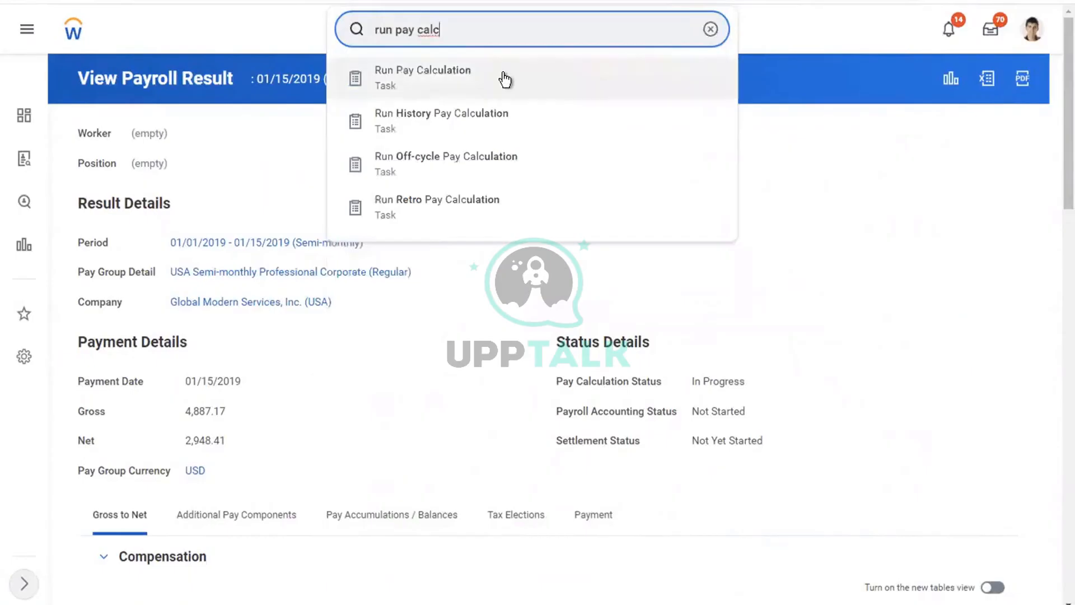
left_click(504, 75)
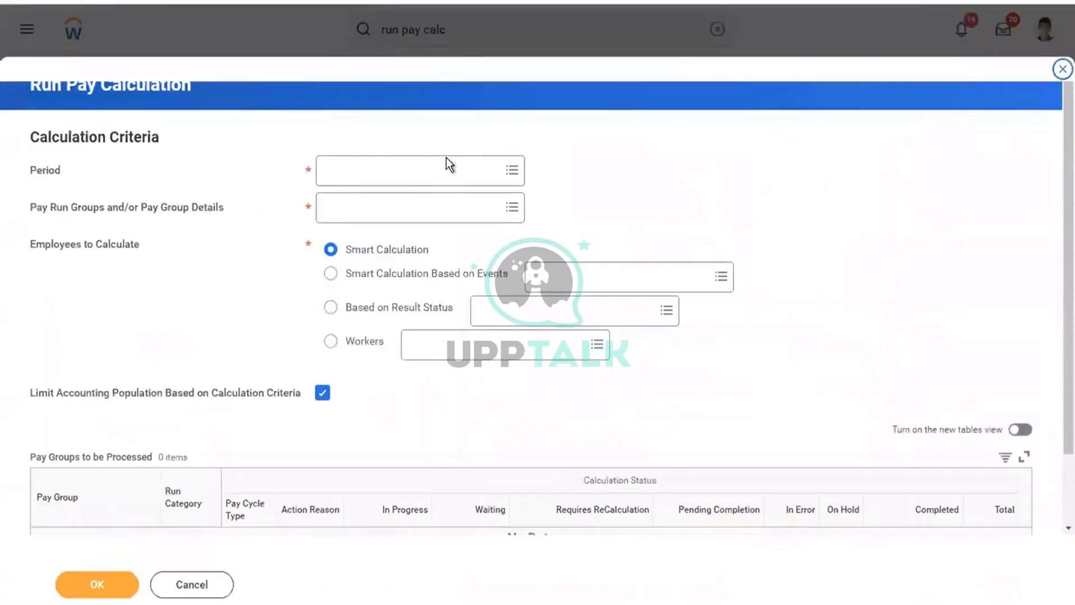
Set the calculation period to 01/01/2019 - 01/15/2019 (Semi-monthly) and the pay group detail to USA Semi-monthly Professional Corporate: Regular (Semi-monthly).
left_click(353, 171)
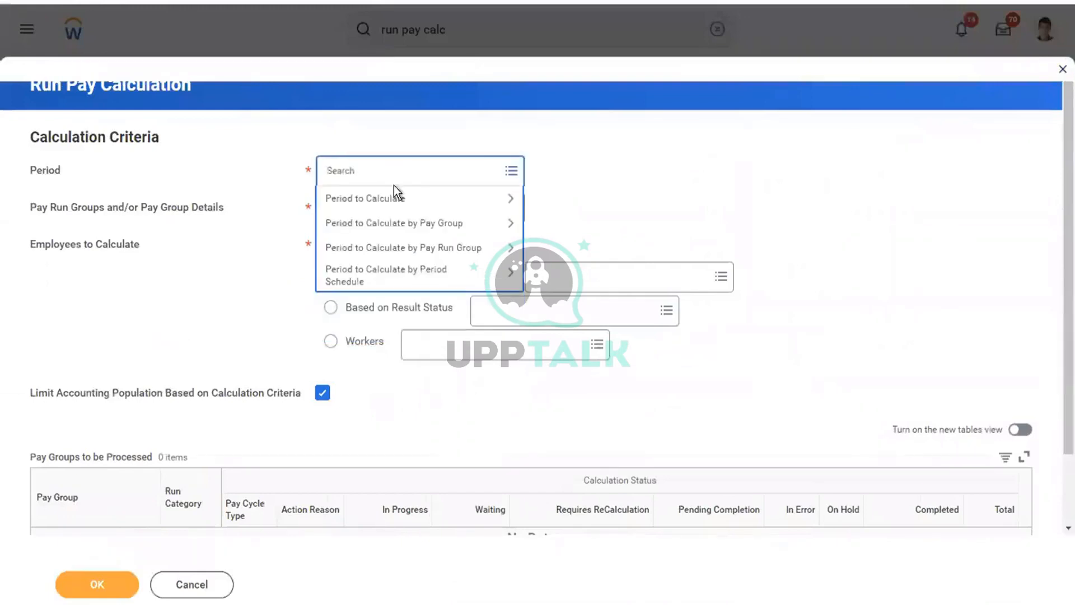
left_click(362, 201)
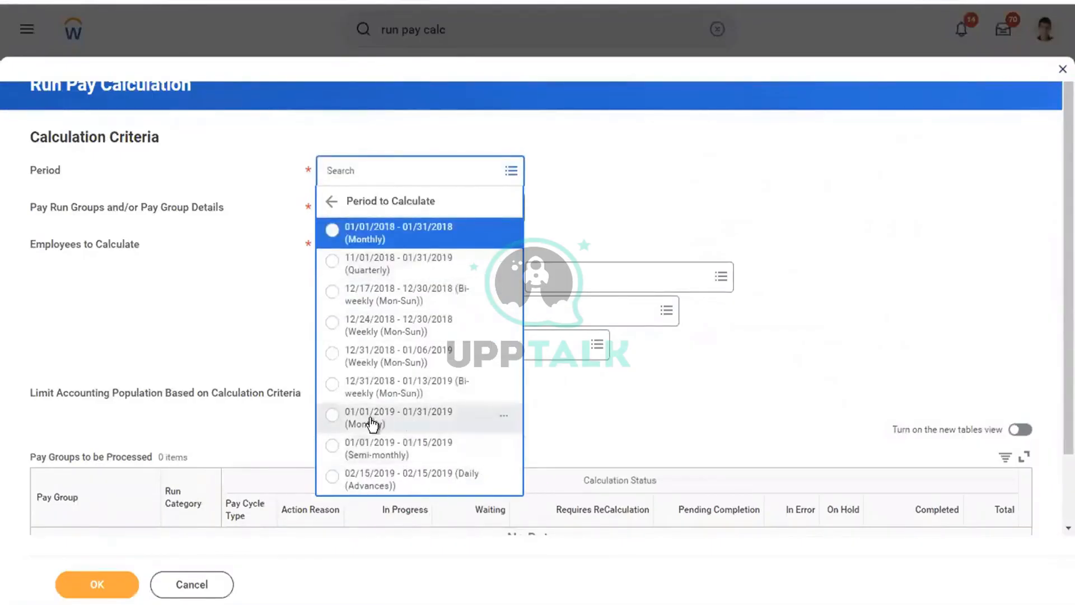
left_click(385, 458)
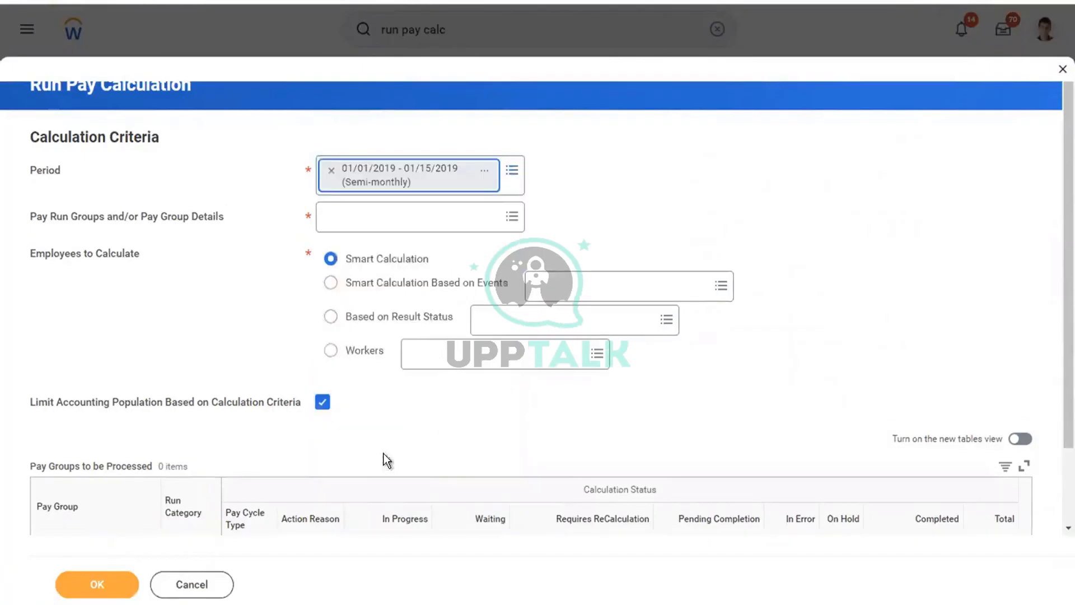
left_click(382, 221)
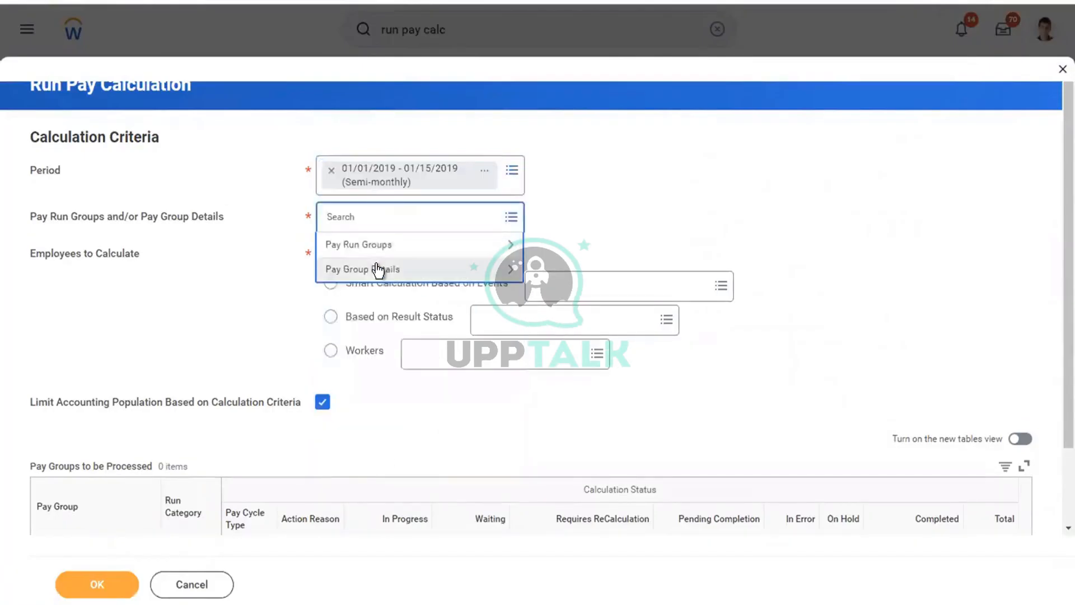
left_click(372, 267)
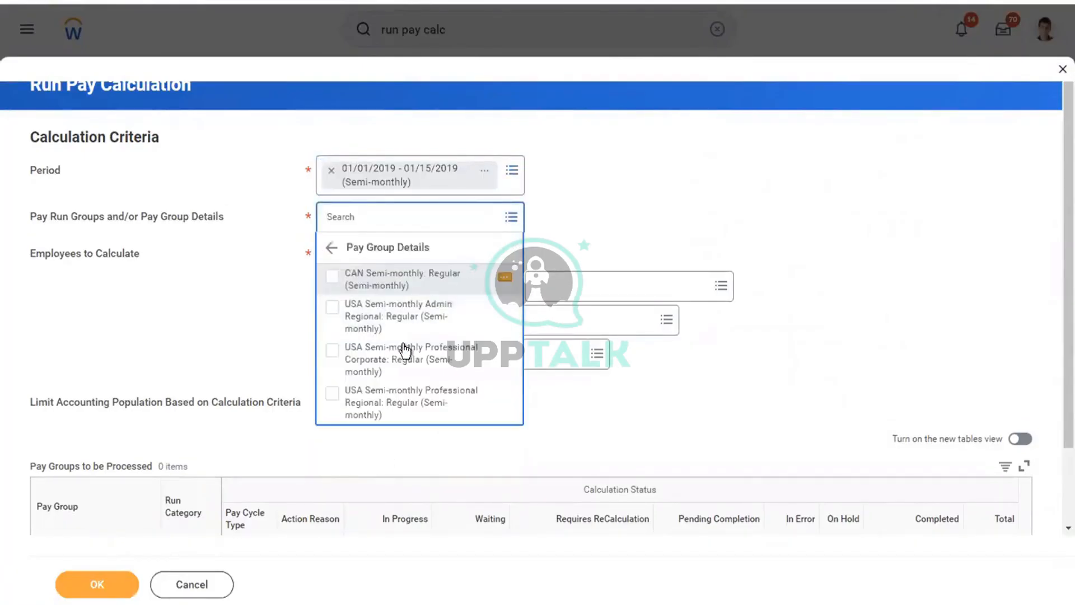
left_click(354, 361)
left_click(607, 202)
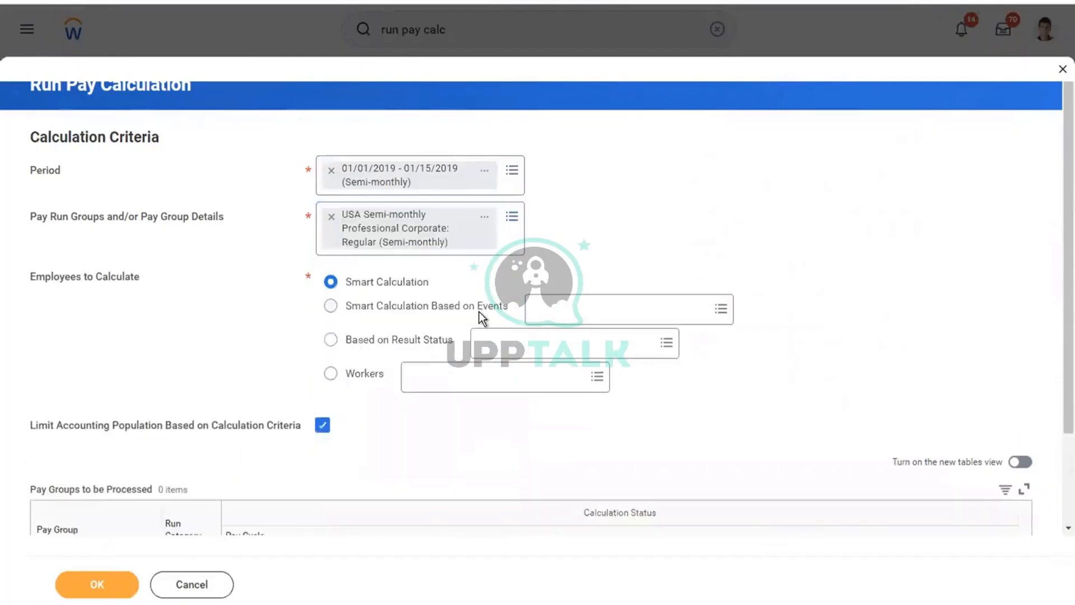
Submit the pay calculation, refresh its background process and review the processed results and pay group calculation status.
left_click(128, 574)
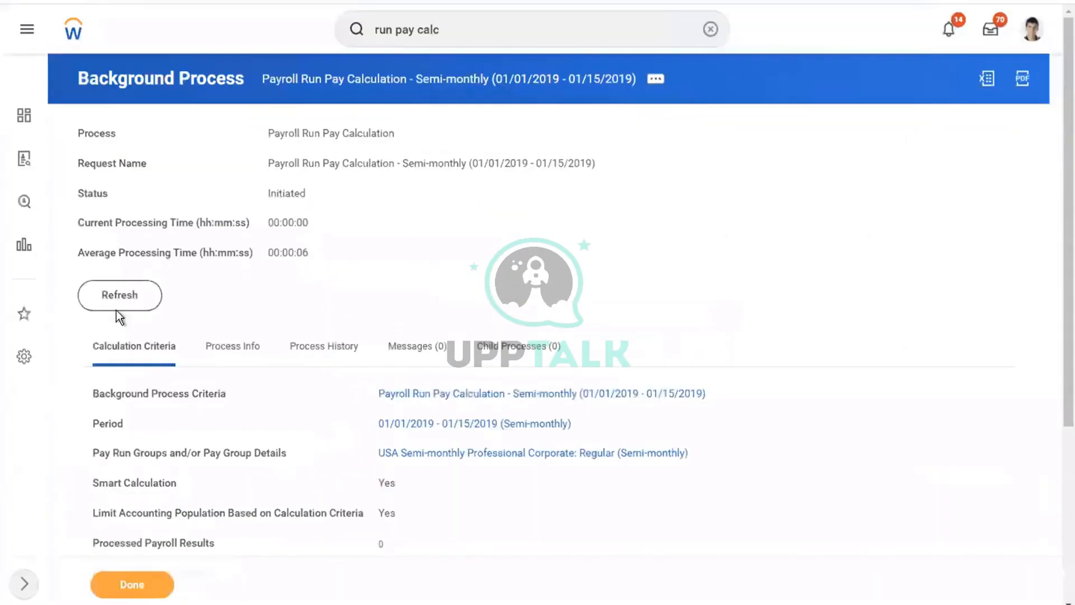
left_click(102, 311)
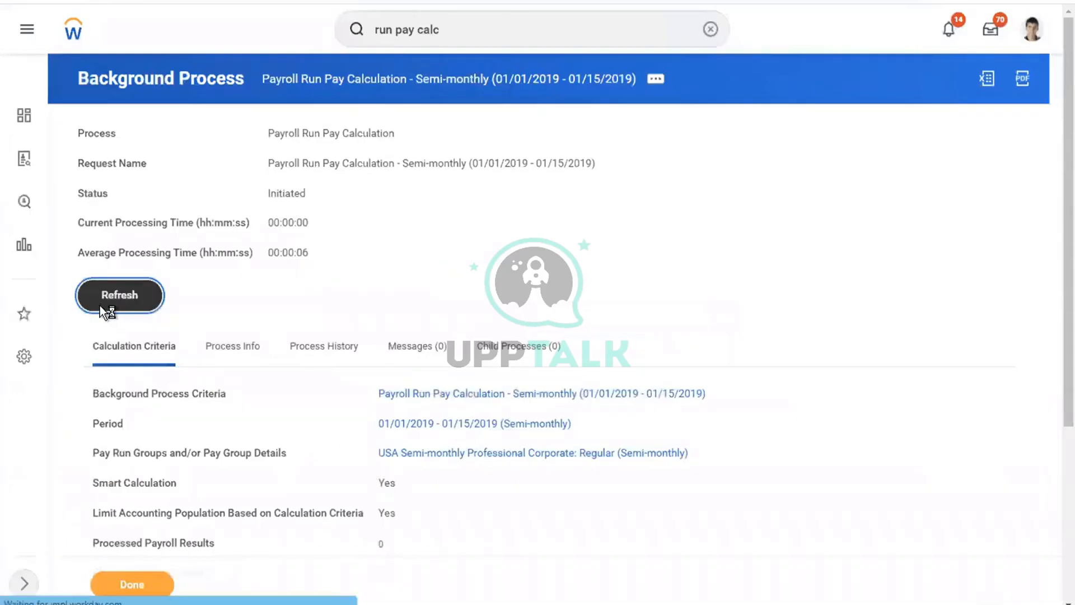
left_click(113, 332)
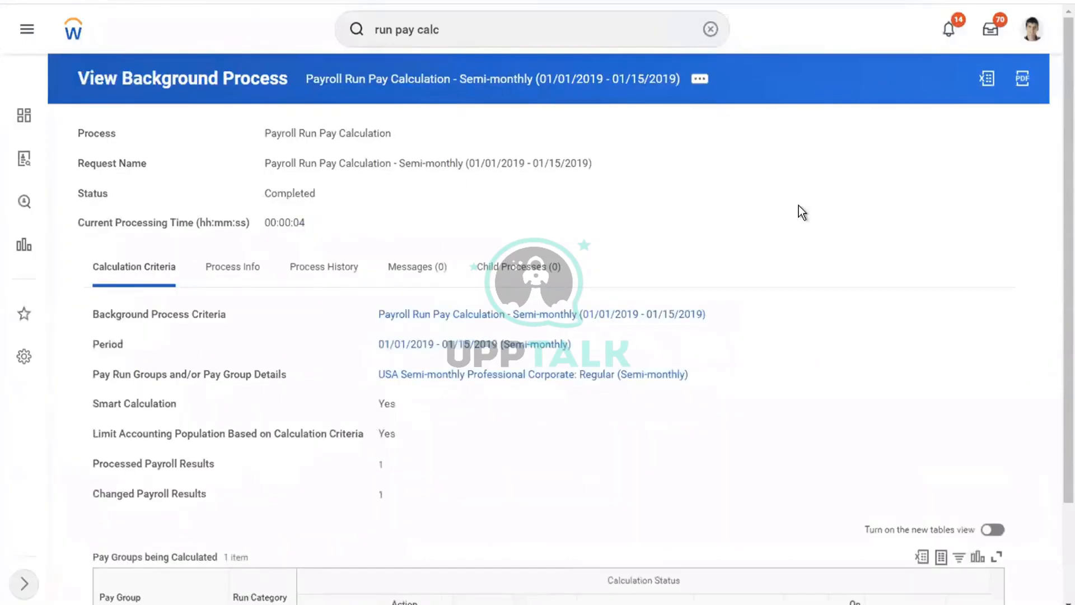
scroll(798, 206, "down", 2)
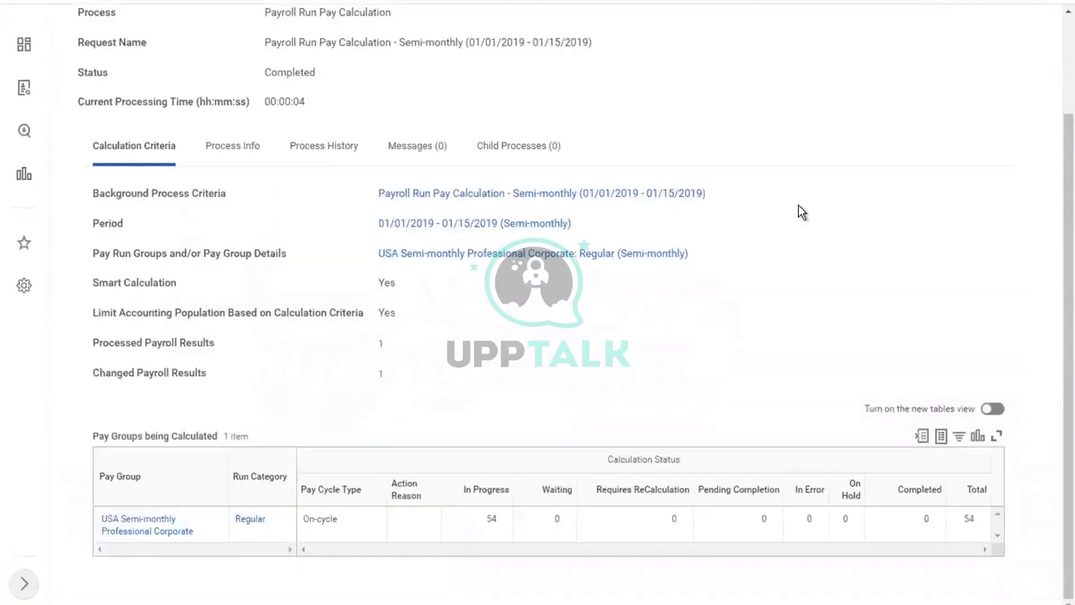
scroll(798, 206, "up", 2)
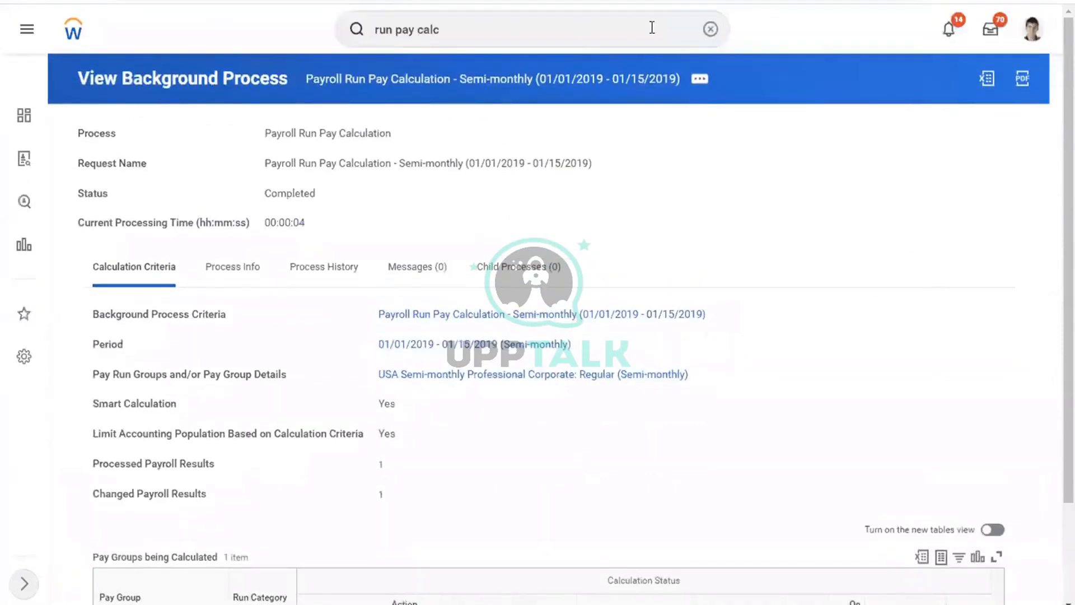
Search for "run pay account" and open the Run Pay Accounting task.
left_click(595, 29)
key("BackSpace")
key("BackSpace")
key("BackSpace")
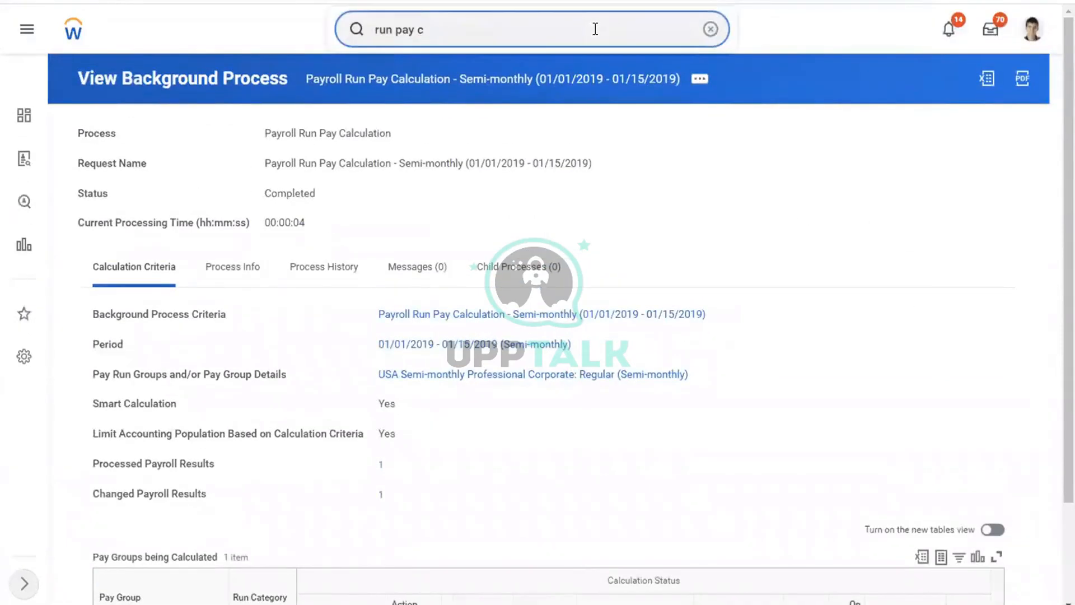
type("acco")
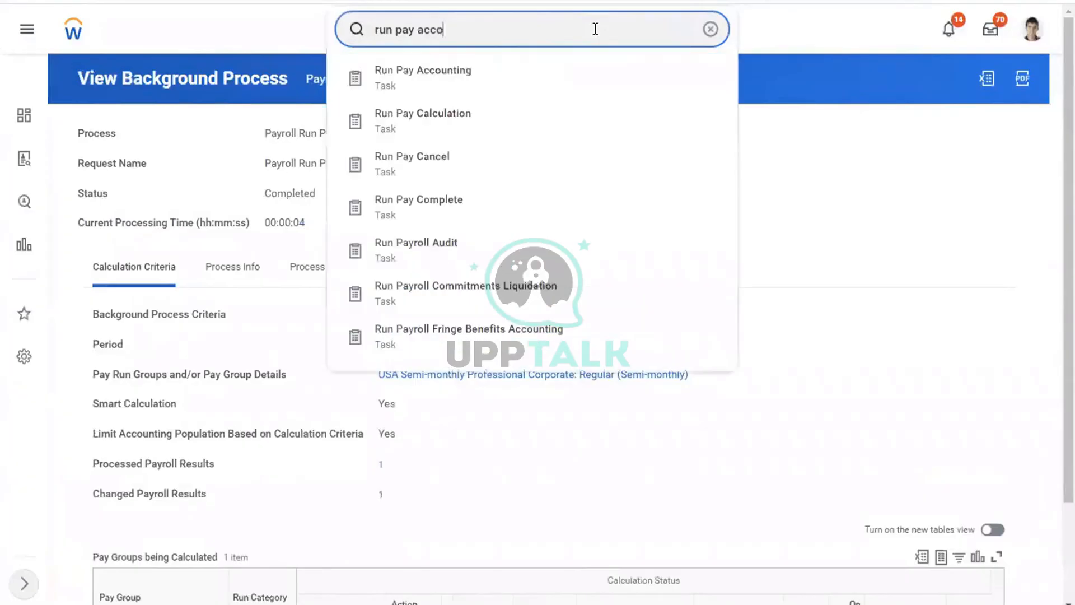
type("unt")
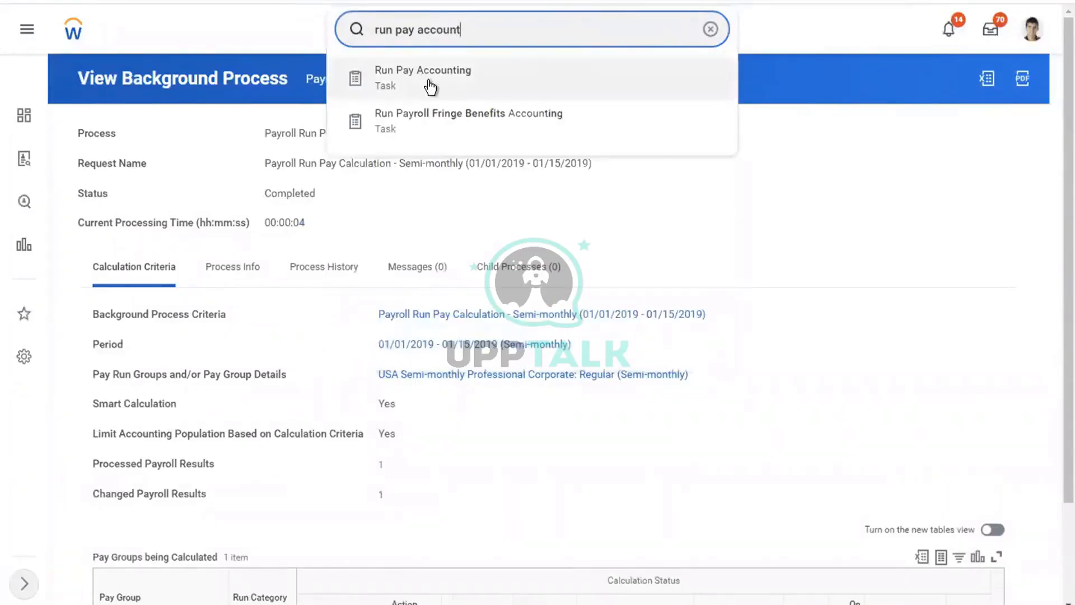
left_click(430, 87)
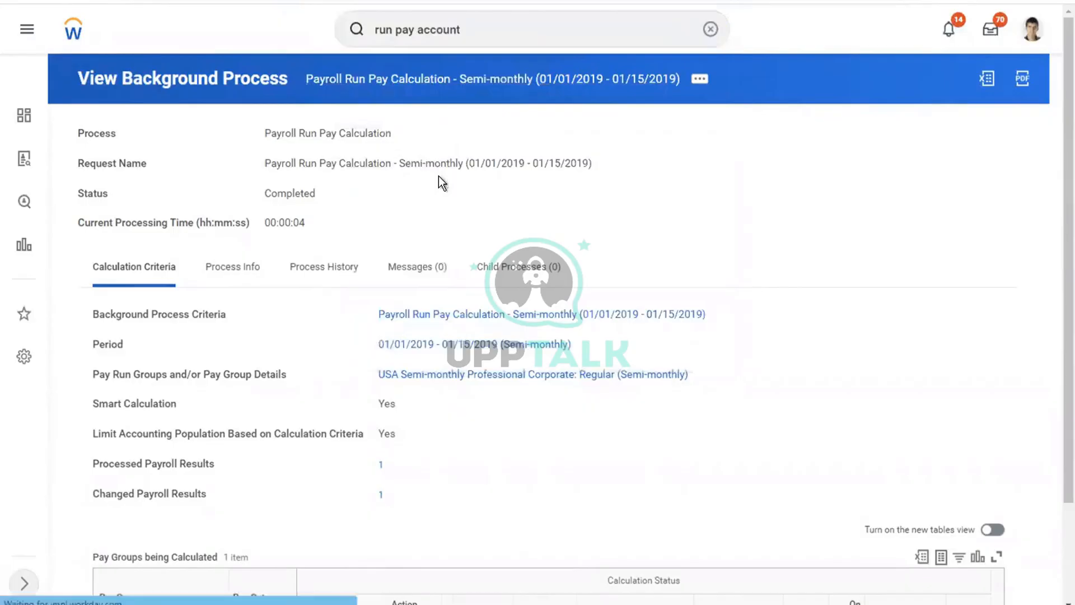
left_click(347, 230)
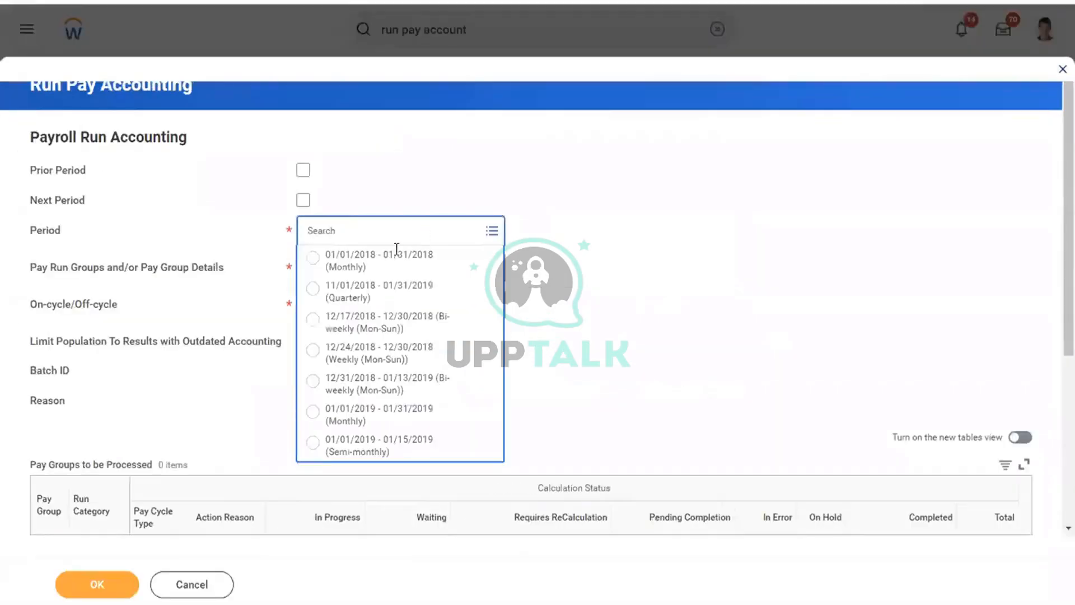
left_click(355, 414)
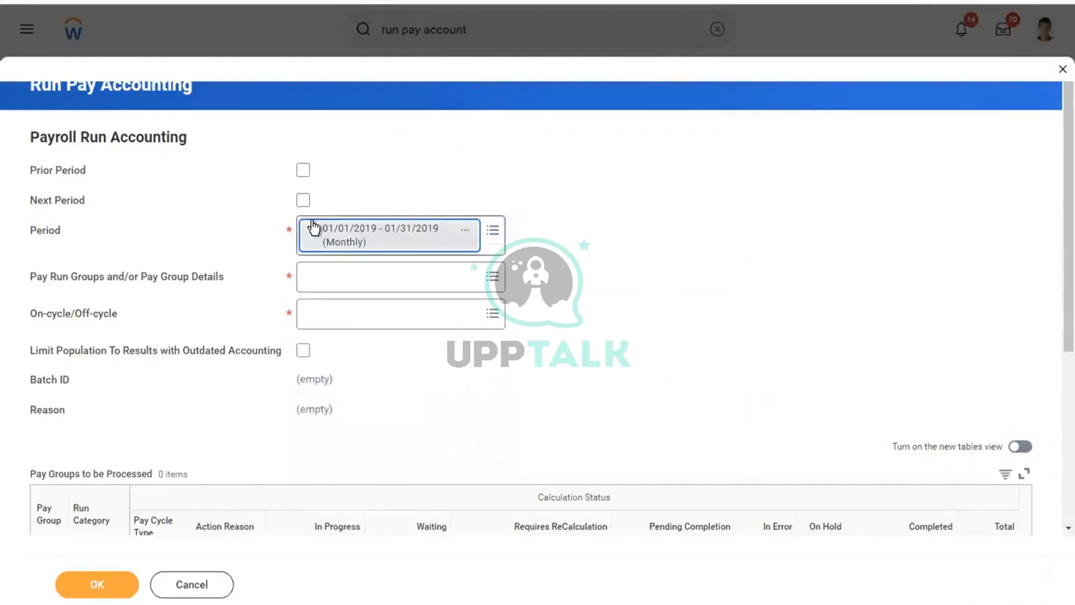
left_click(347, 235)
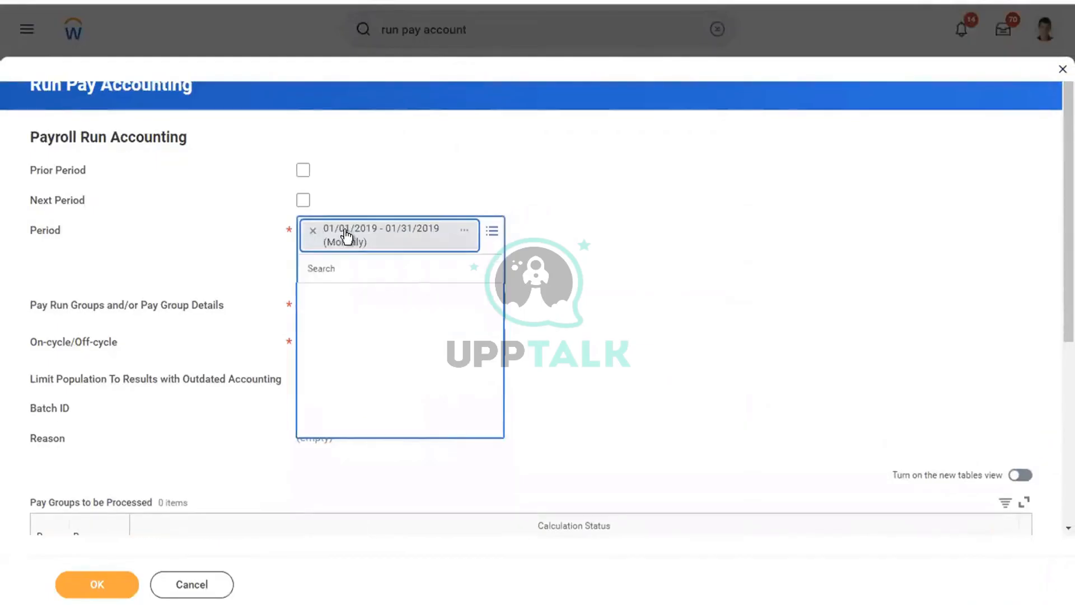
left_click(311, 231)
Set the pay accounting period to 01/01/2019 - 01/15/2019 (Semi-monthly) and the pay group detail to USA Semi-monthly Professional Corporate: Regular (Semi-monthly).
left_click(311, 231)
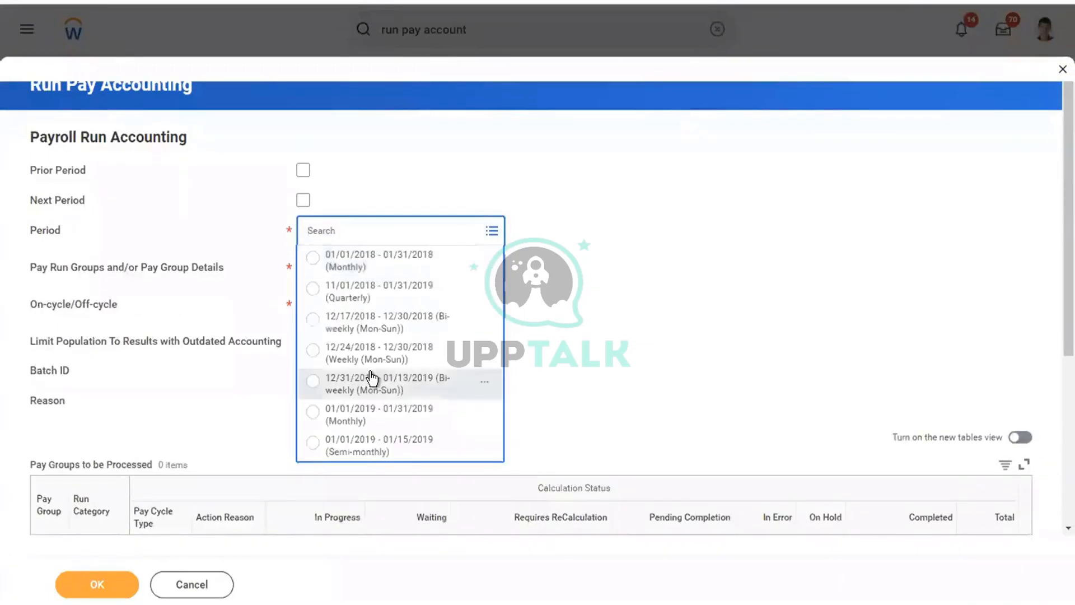
left_click(388, 454)
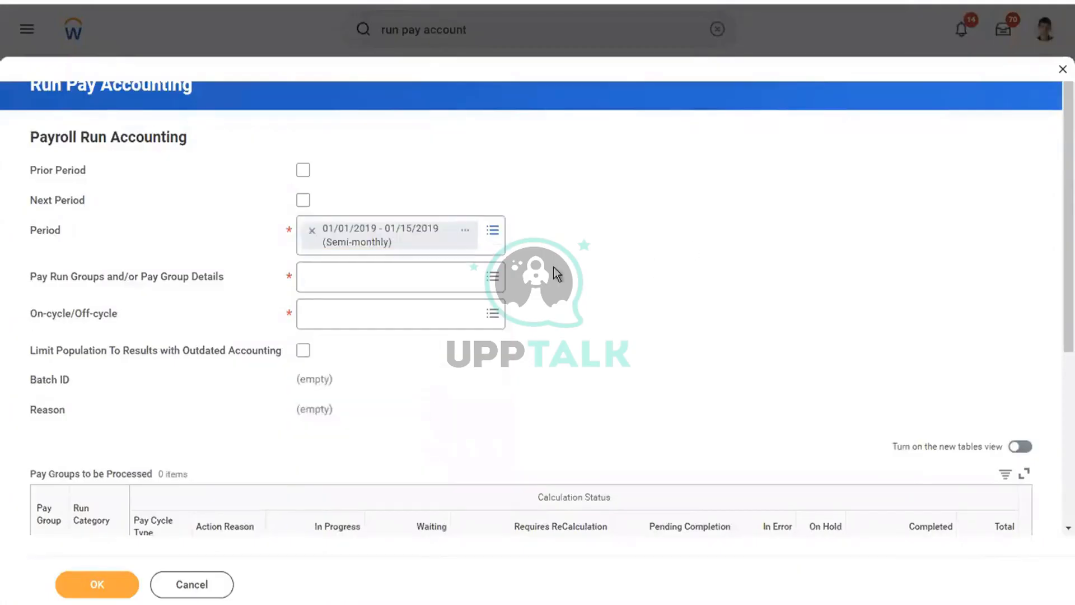
left_click(405, 281)
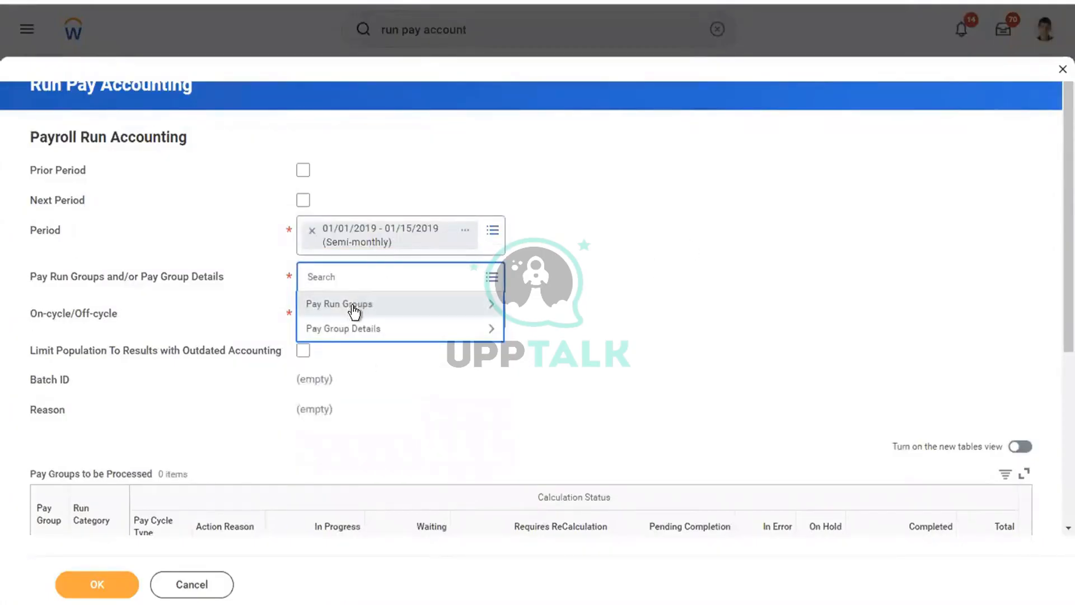
left_click(392, 327)
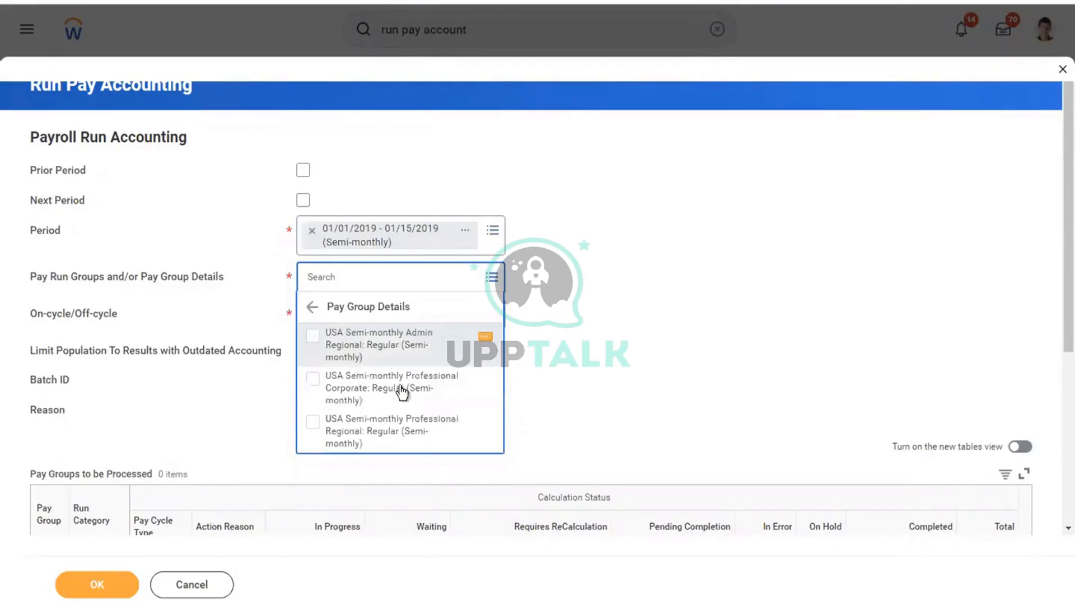
left_click(378, 395)
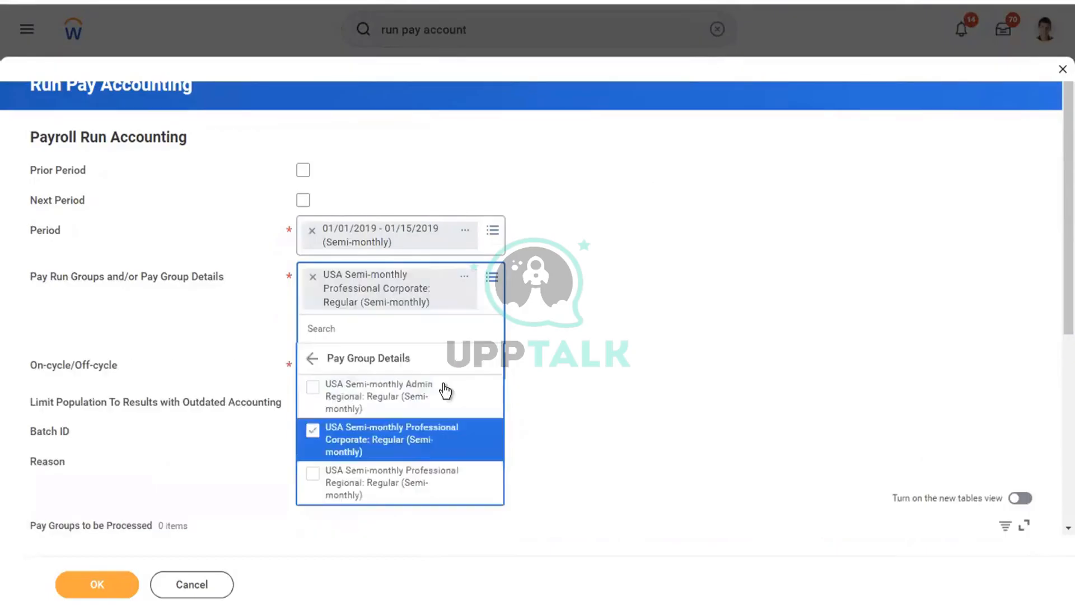
left_click(170, 496)
Set the accounting run to On-cycle, submit it and refresh its background process until it completes.
left_click(345, 341)
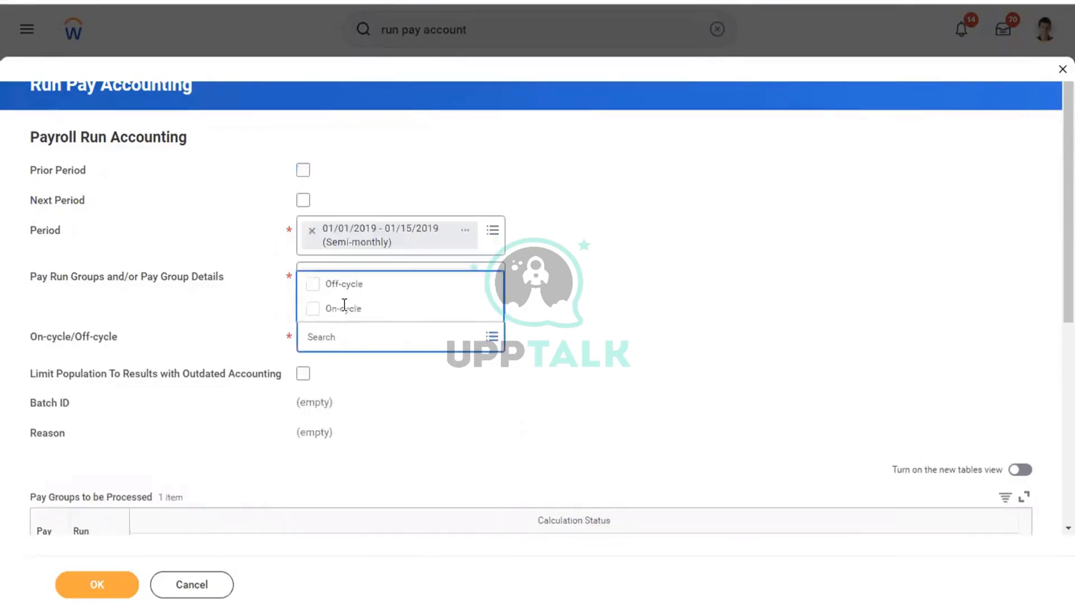
left_click(343, 309)
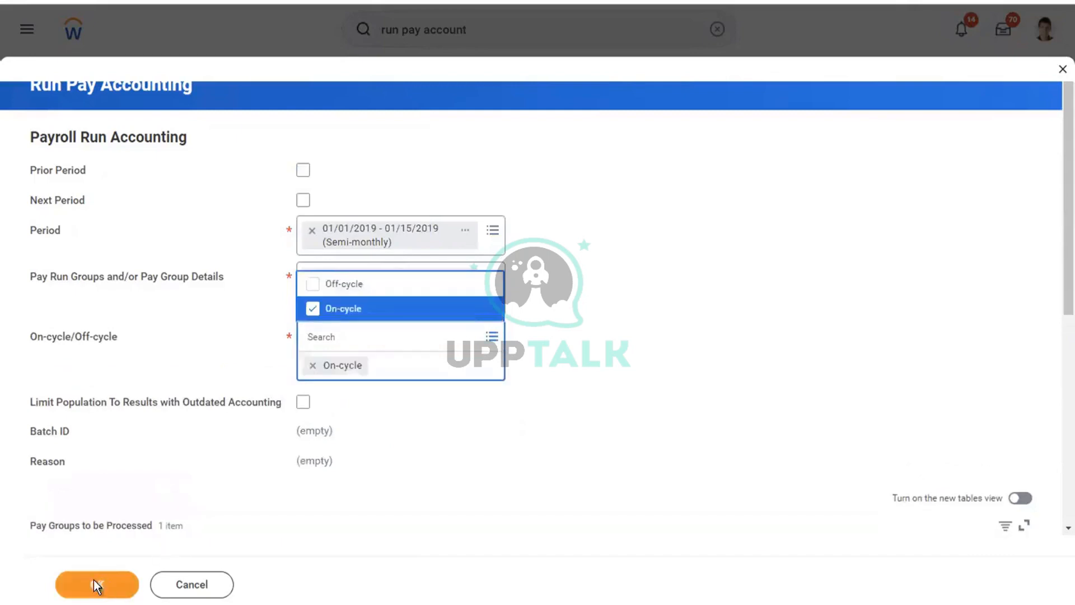
left_click(94, 585)
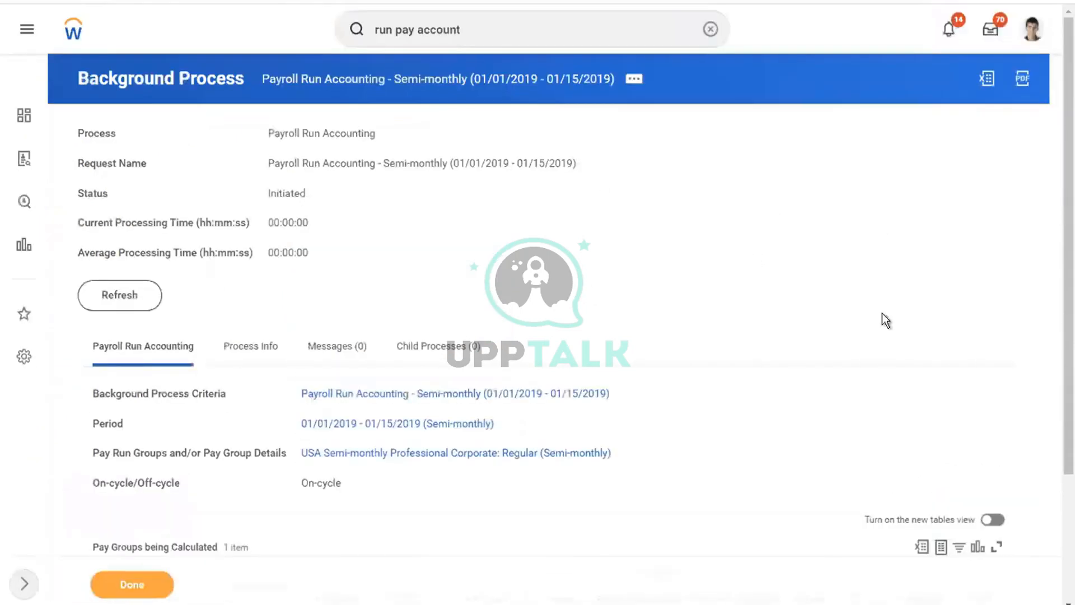
left_click(112, 305)
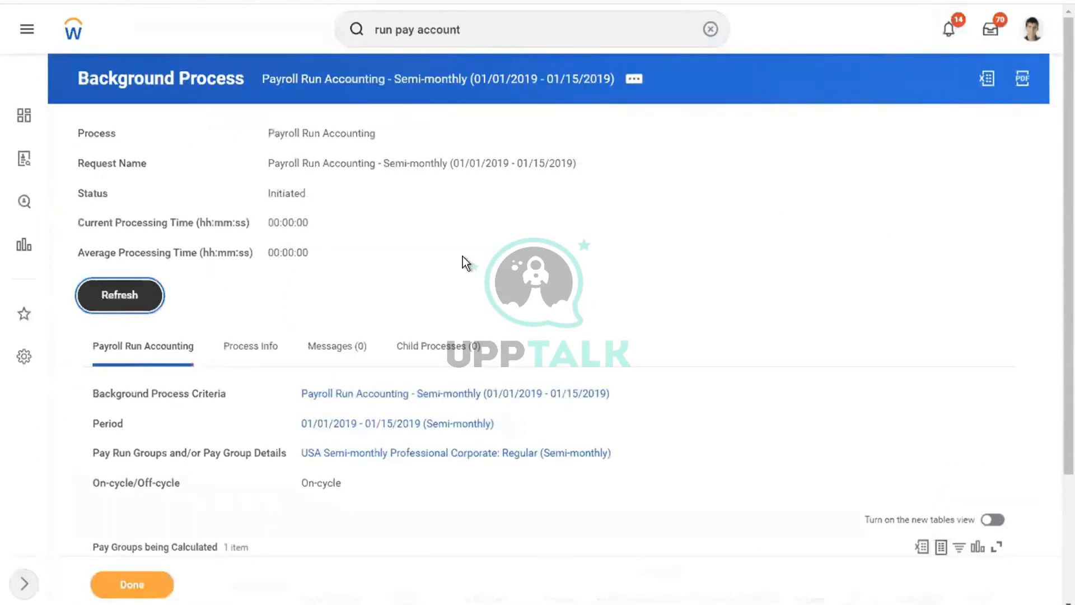
left_click(119, 324)
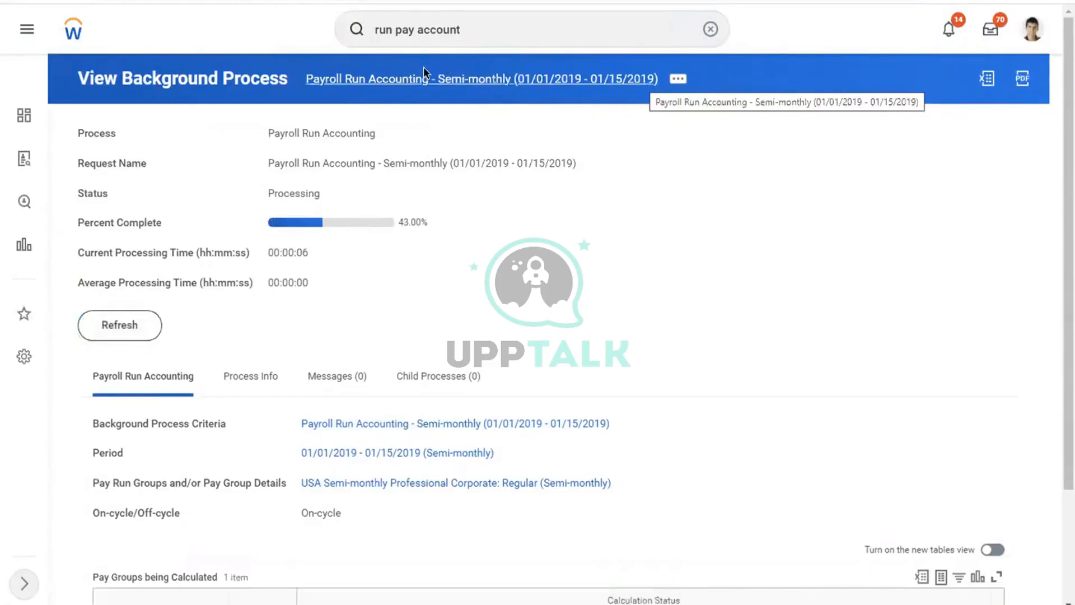
left_click(115, 325)
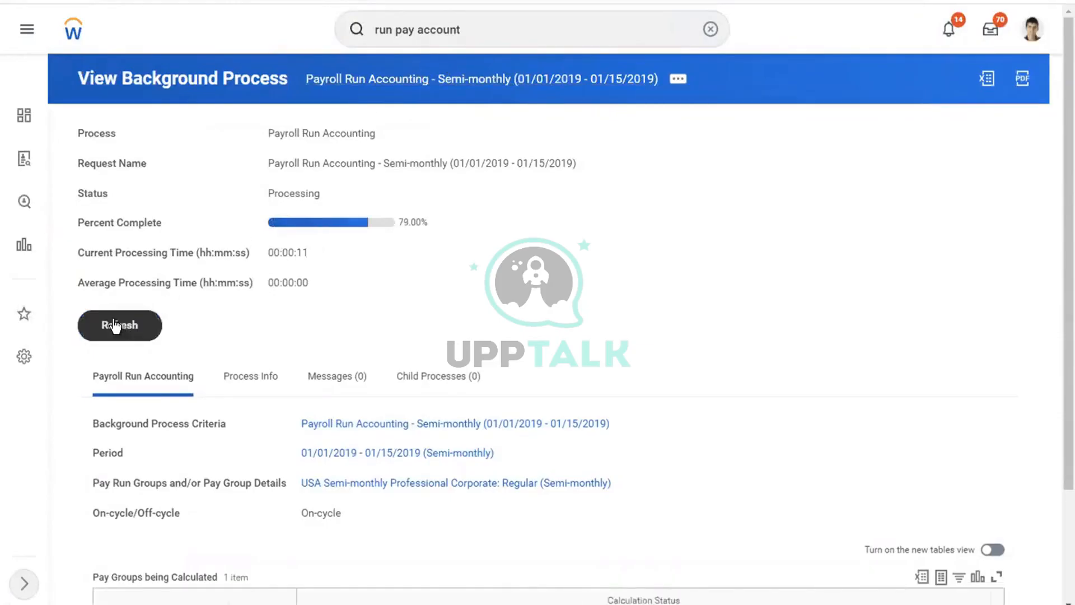
left_click(112, 323)
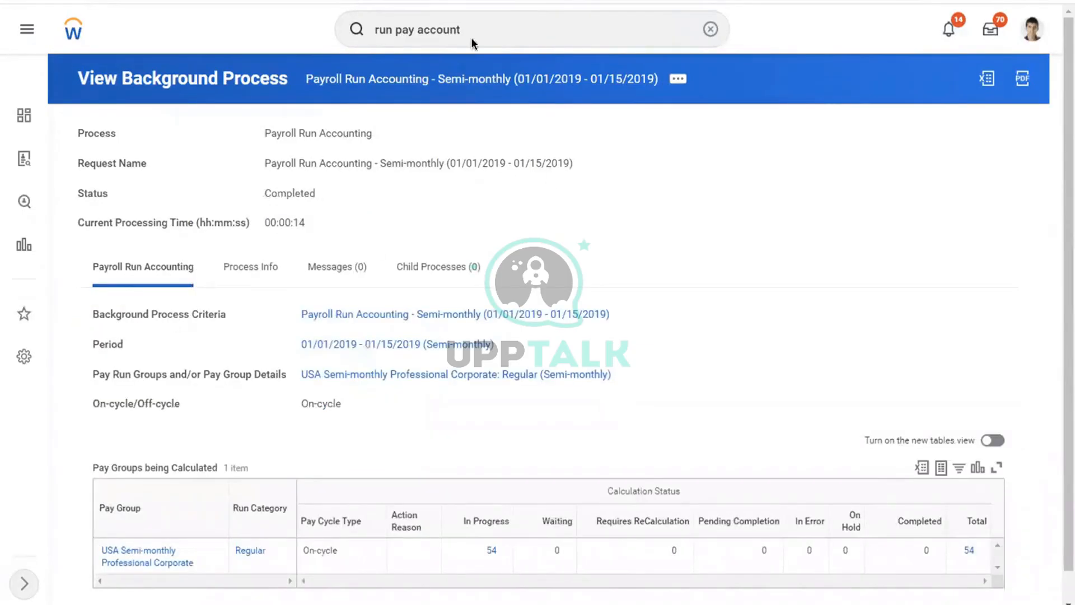
Search for "run pay comple" and open the Run Pay Complete task.
left_click(495, 18)
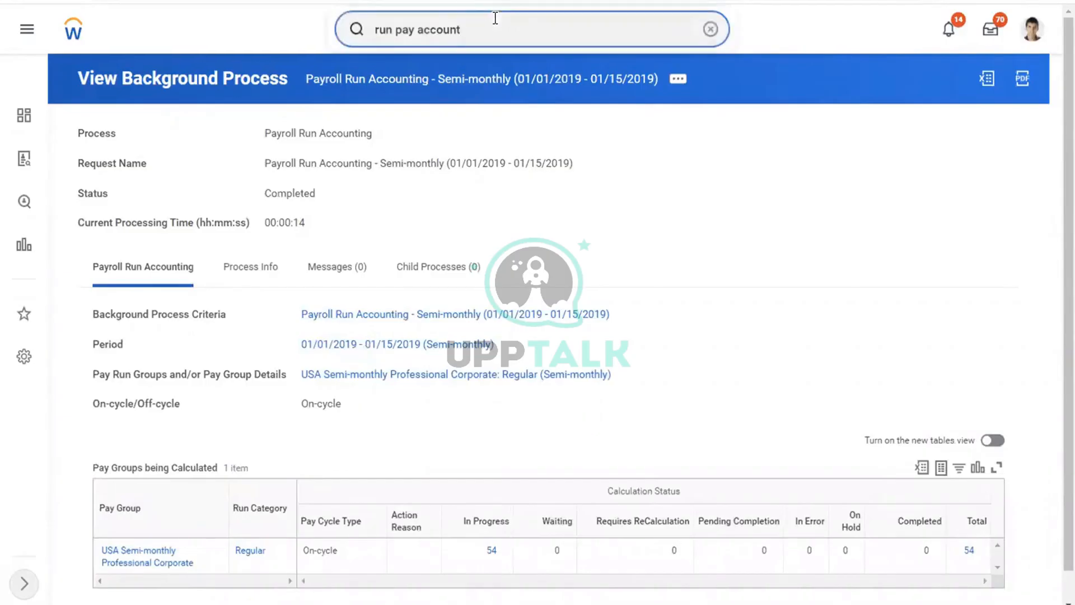
key("BackSpace")
key("BackSpace")
key("BackSpace")
key("BackSpace")
key("BackSpace")
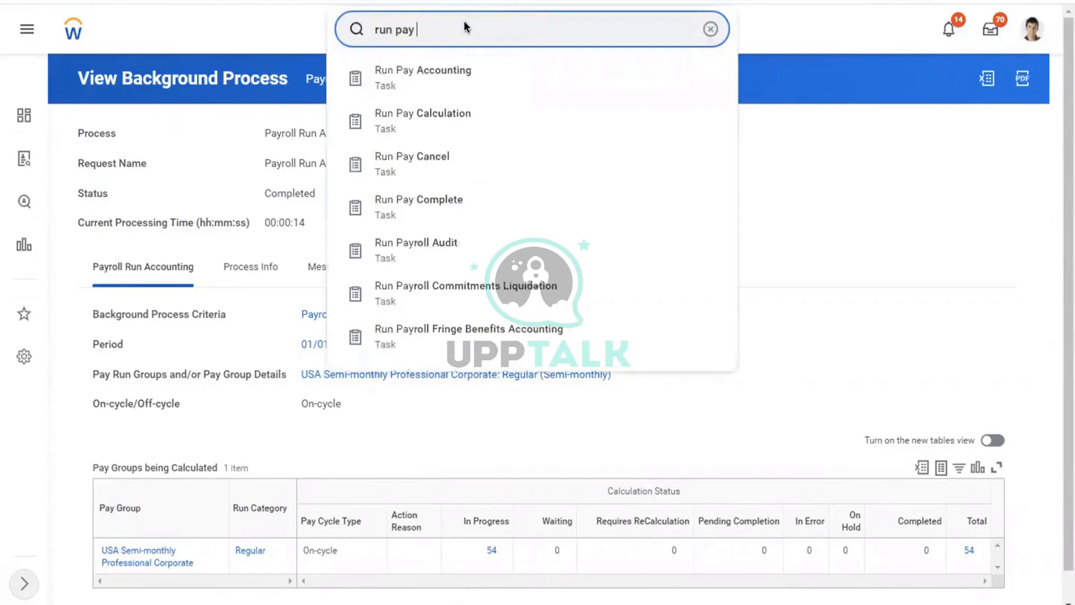
type("comple")
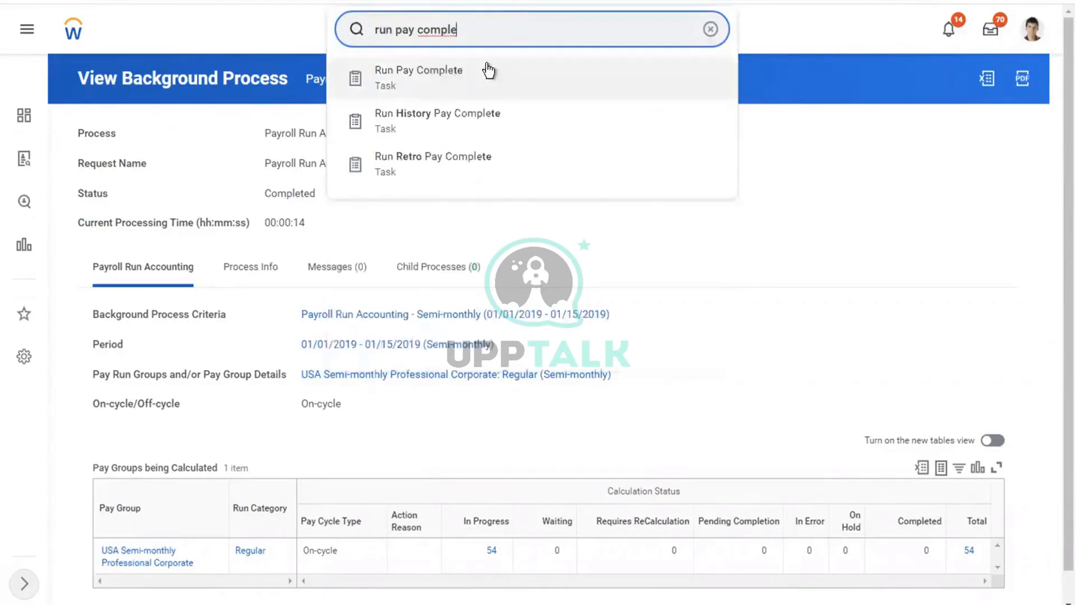
left_click(441, 88)
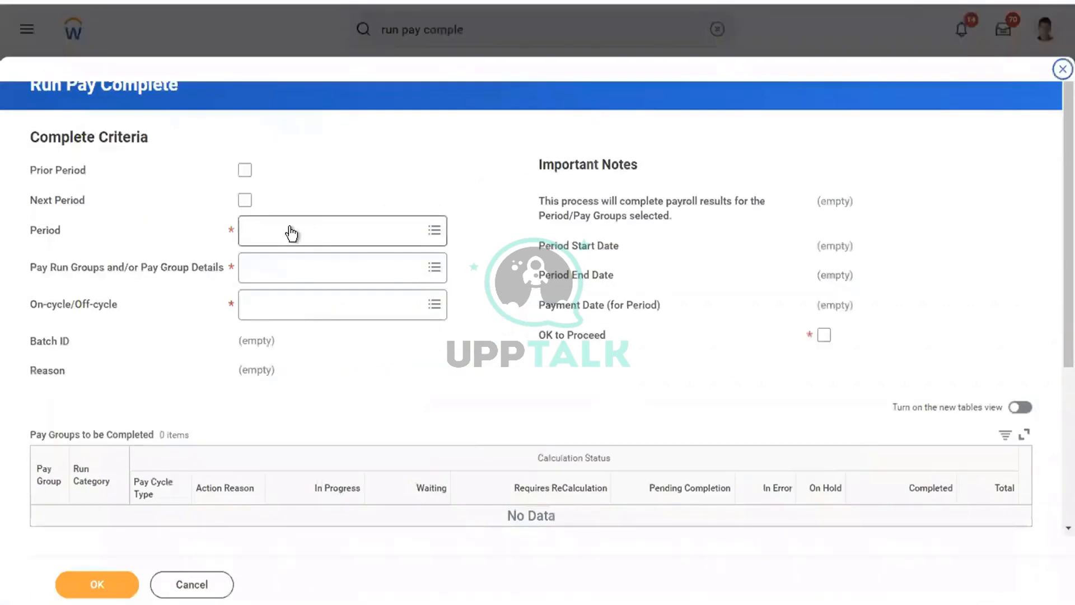
Set the pay completion period to 01/01/2019 - 01/15/2019 (Semi-monthly) from the Period to Complete choices.
left_click(291, 227)
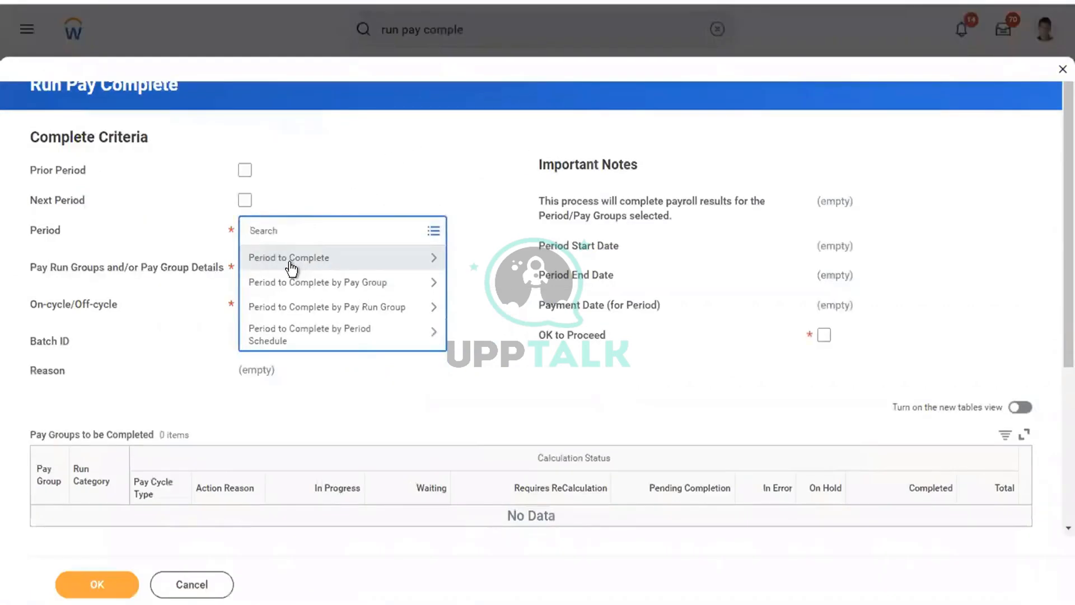
left_click(278, 258)
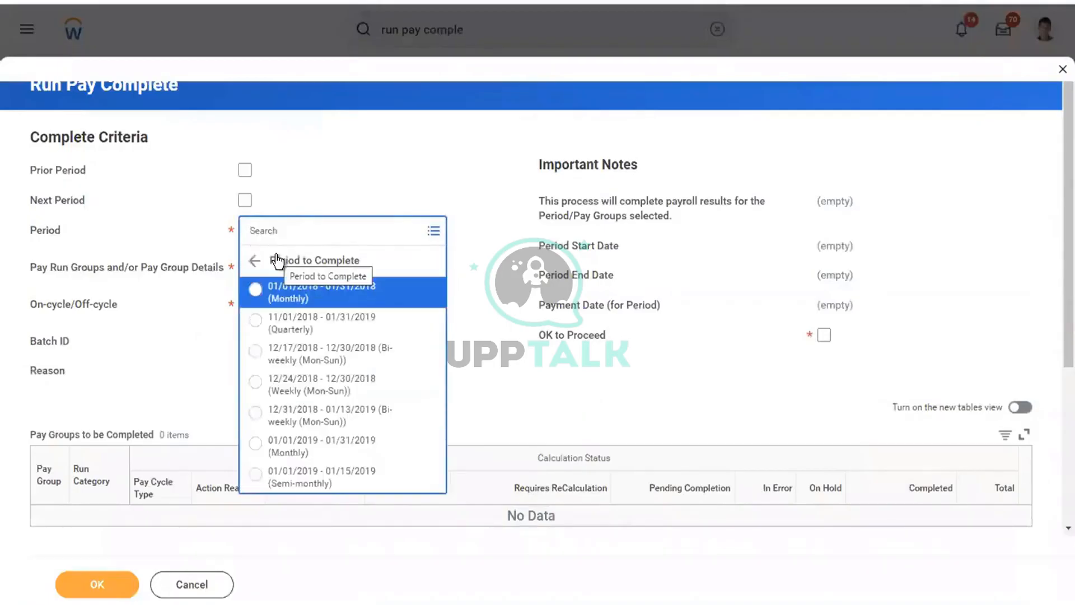
key("Down")
key("Down")
key("Down")
key("Down")
key("Down")
key("Down")
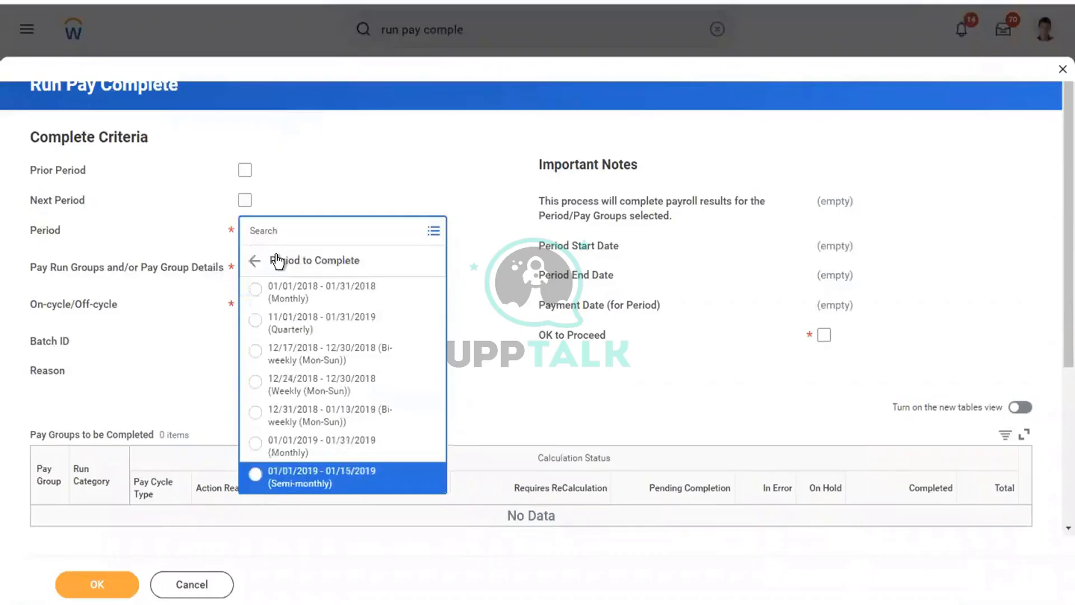
key("Return")
Set the pay group detail for completion to USA Semi-monthly Professional Corporate: Regular (Semi-monthly).
left_click(301, 274)
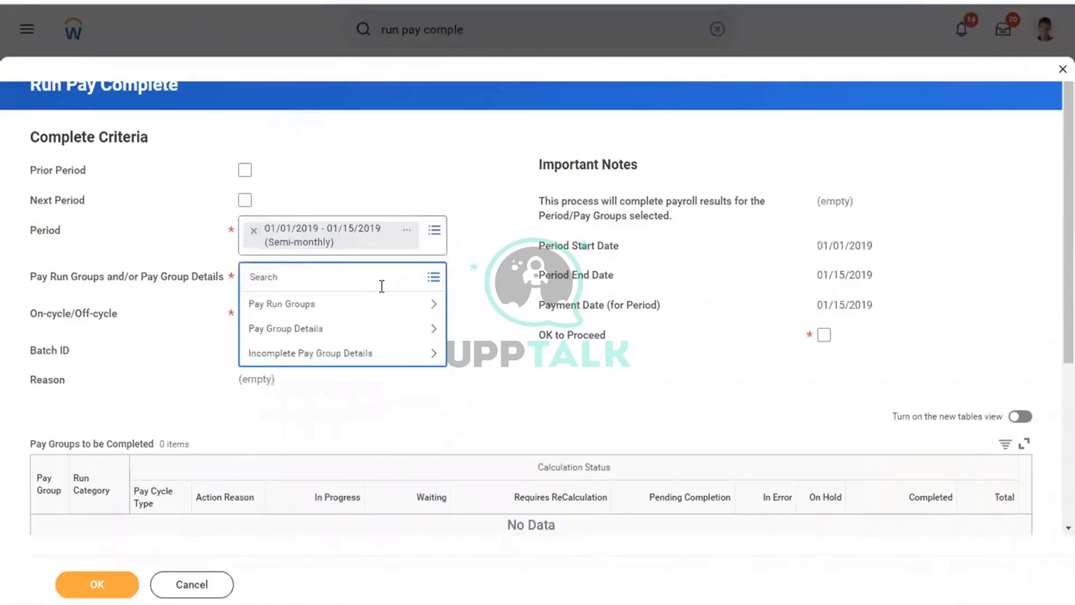
left_click(293, 328)
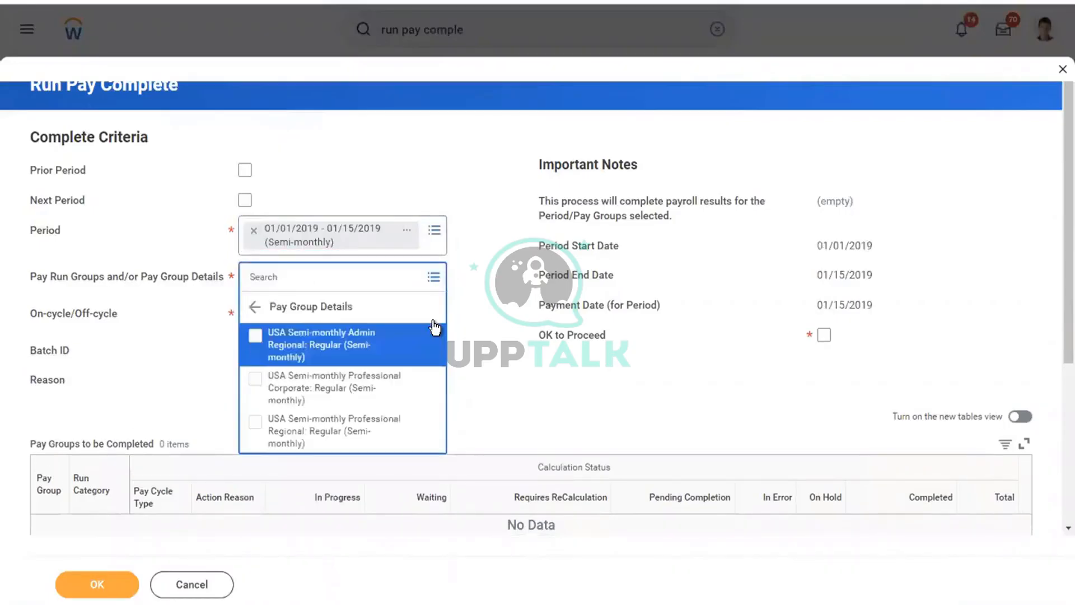
left_click(329, 394)
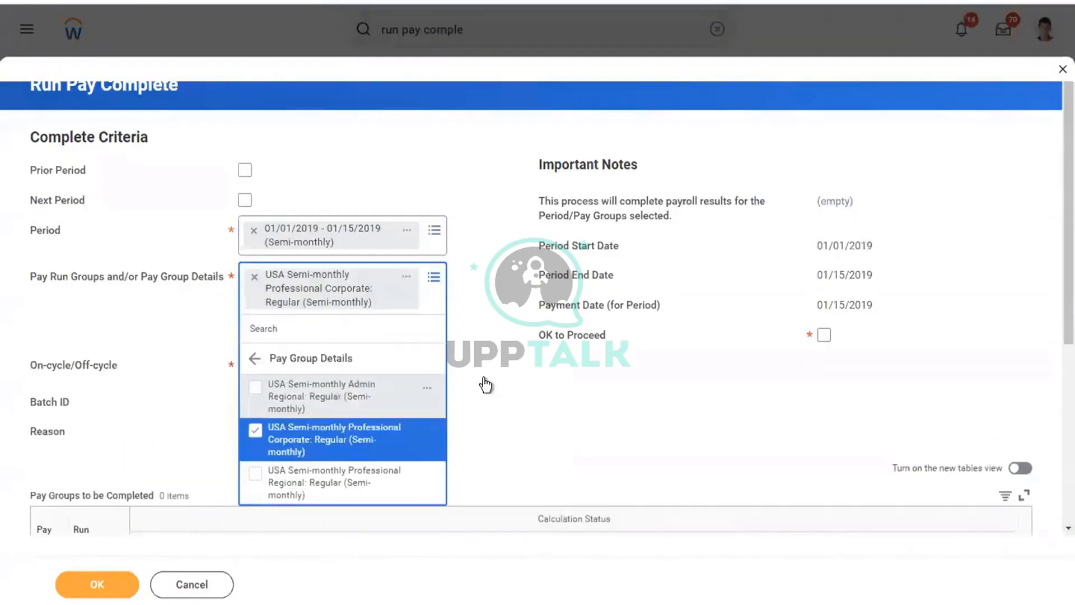
left_click(521, 389)
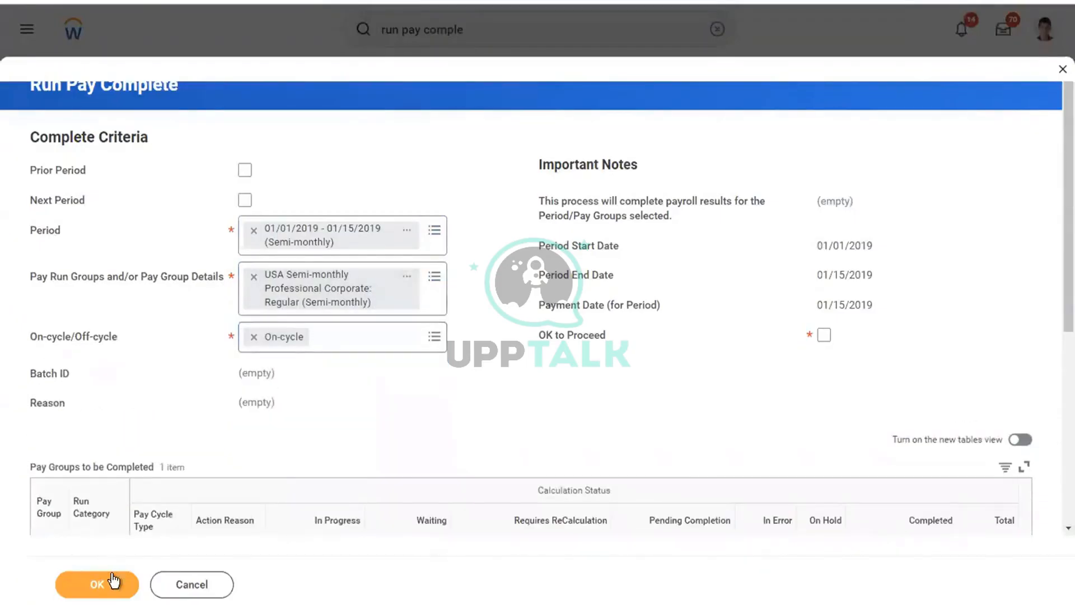
Confirm OK to Proceed, submit the pay completion and refresh its background process.
left_click(825, 336)
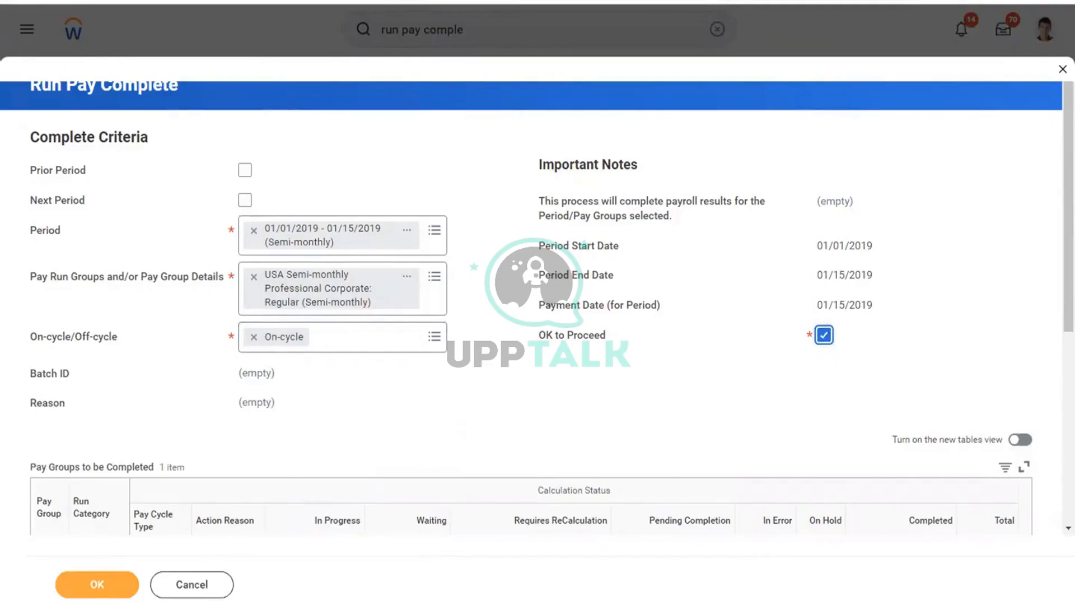
left_click(87, 589)
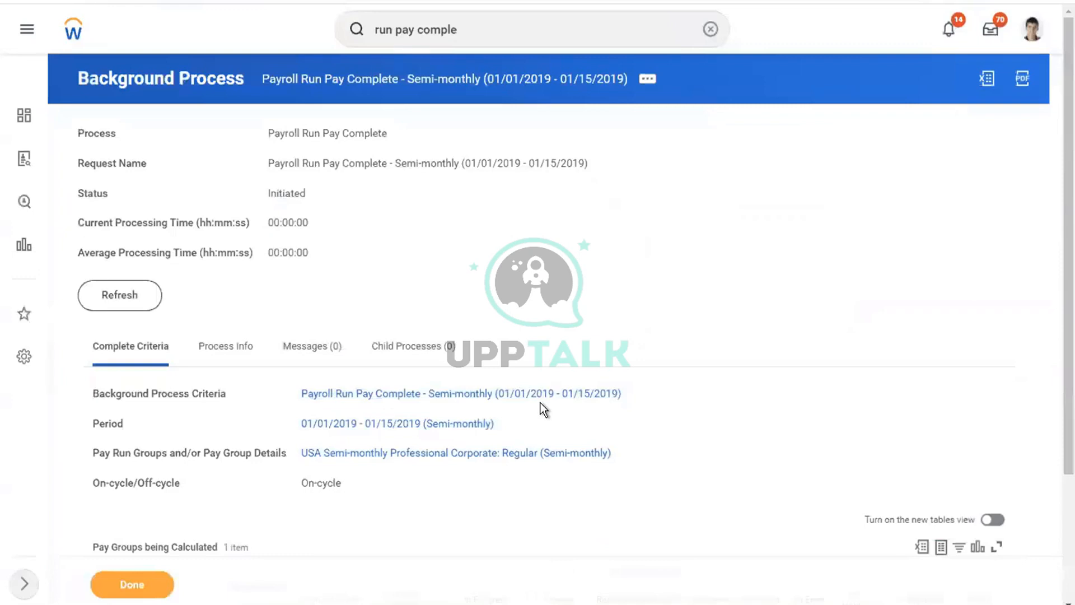
left_click(121, 297)
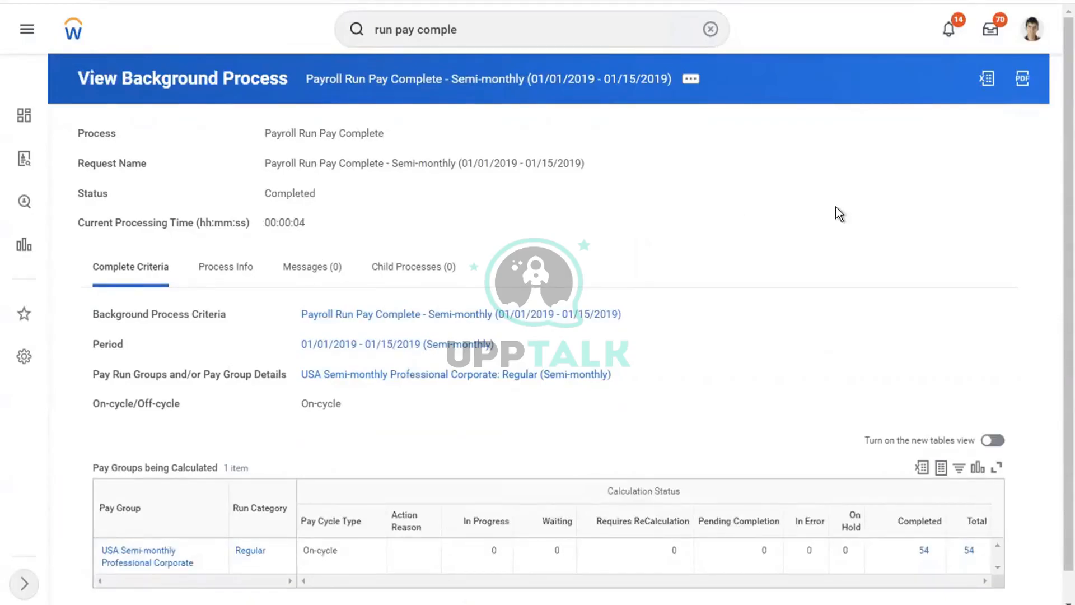
Switch to the Word document with the payroll process and review the three Run Pay steps and the Settlement run item.
key("ctrl+Left")
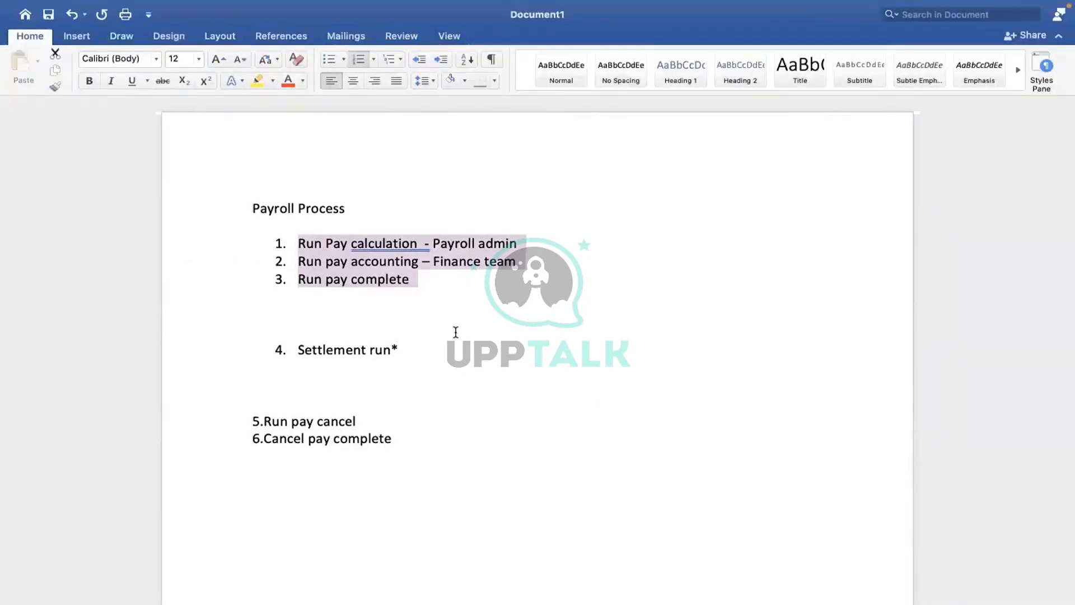
left_click(457, 331)
left_click_drag(417, 283, 312, 244)
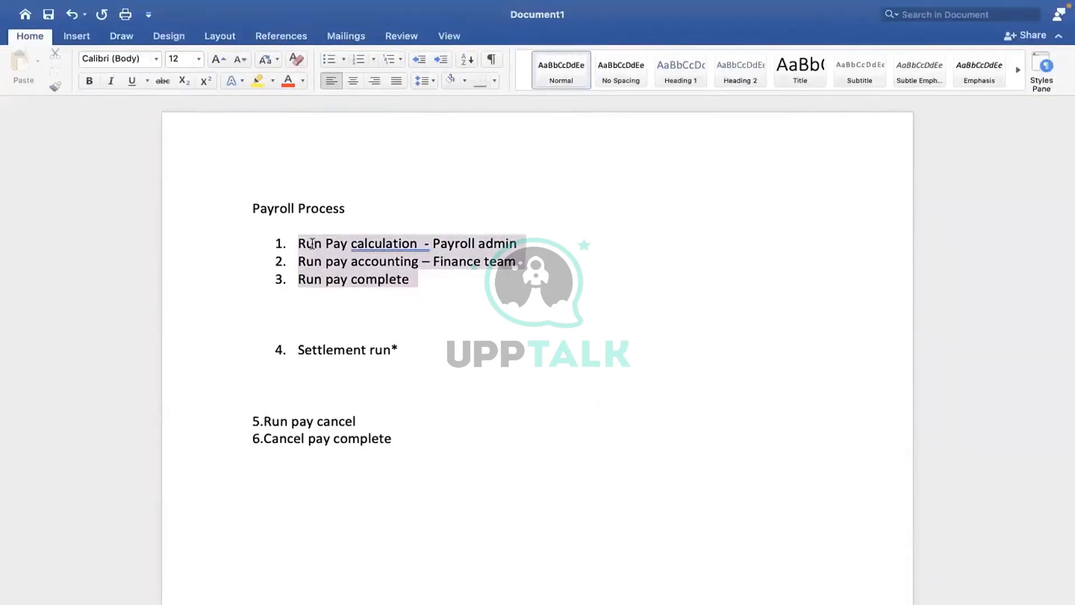
left_click(440, 315)
left_click_drag(417, 348, 246, 360)
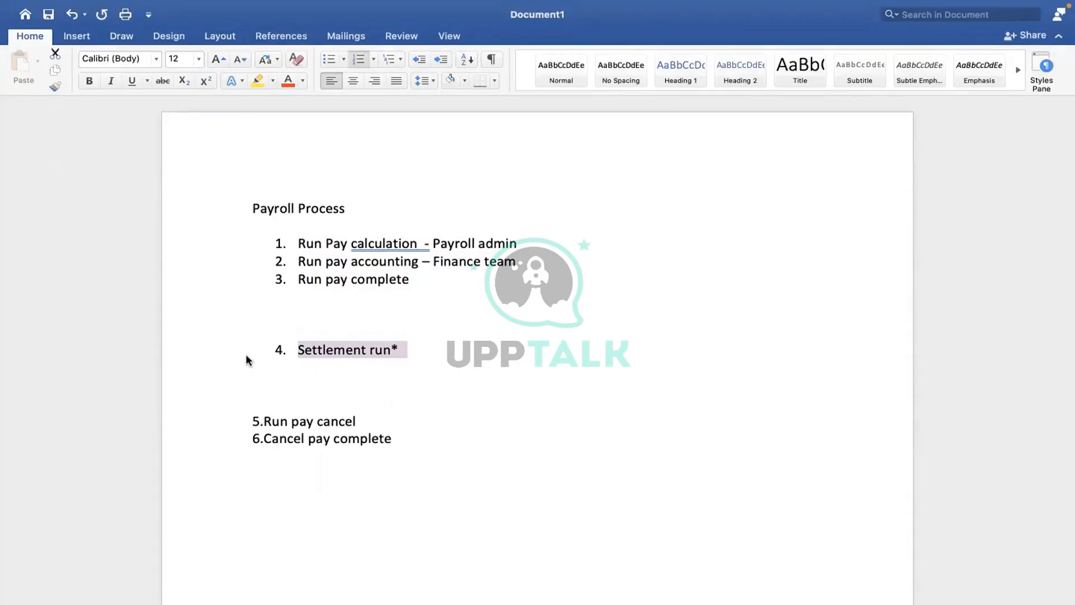
left_click(483, 334)
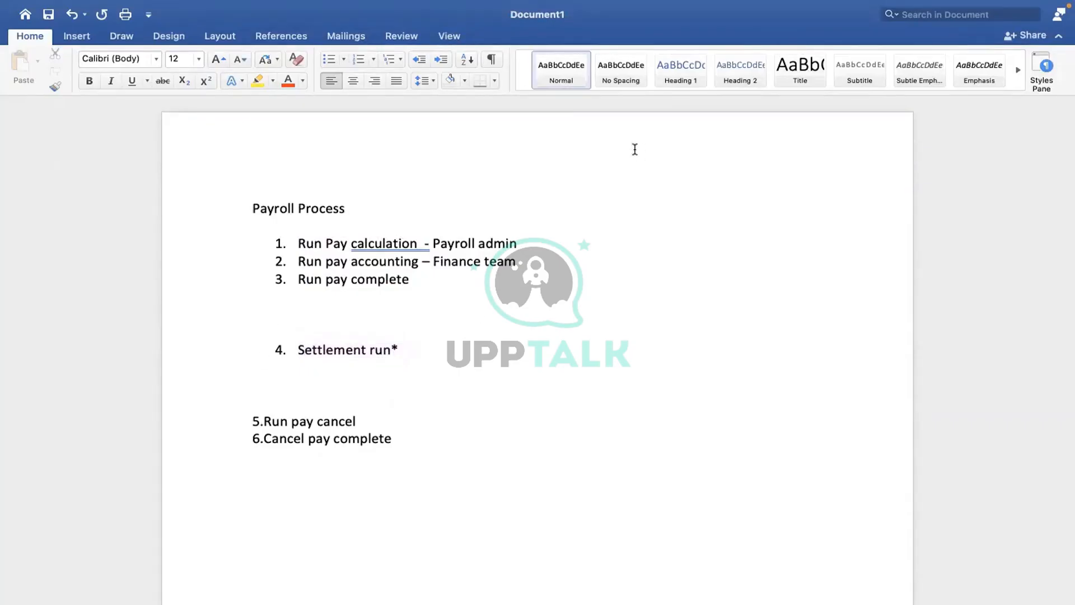
left_click(393, 366)
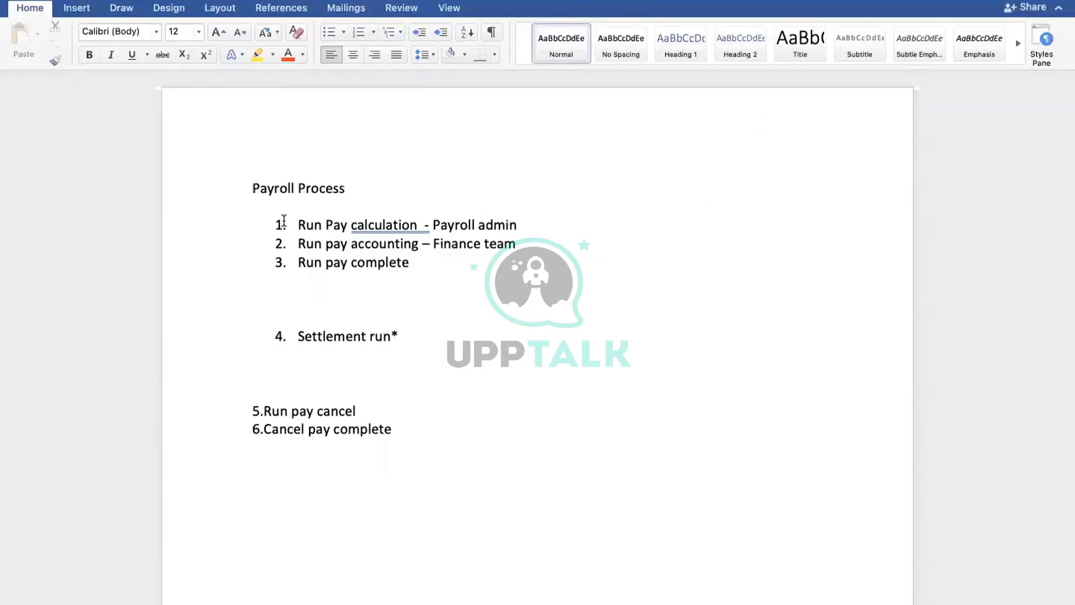
Shift the numbered payroll process list outward so its numbers align with the Payroll Process heading.
left_click(280, 225)
left_click_drag(243, 254, 243, 253)
left_click(370, 261)
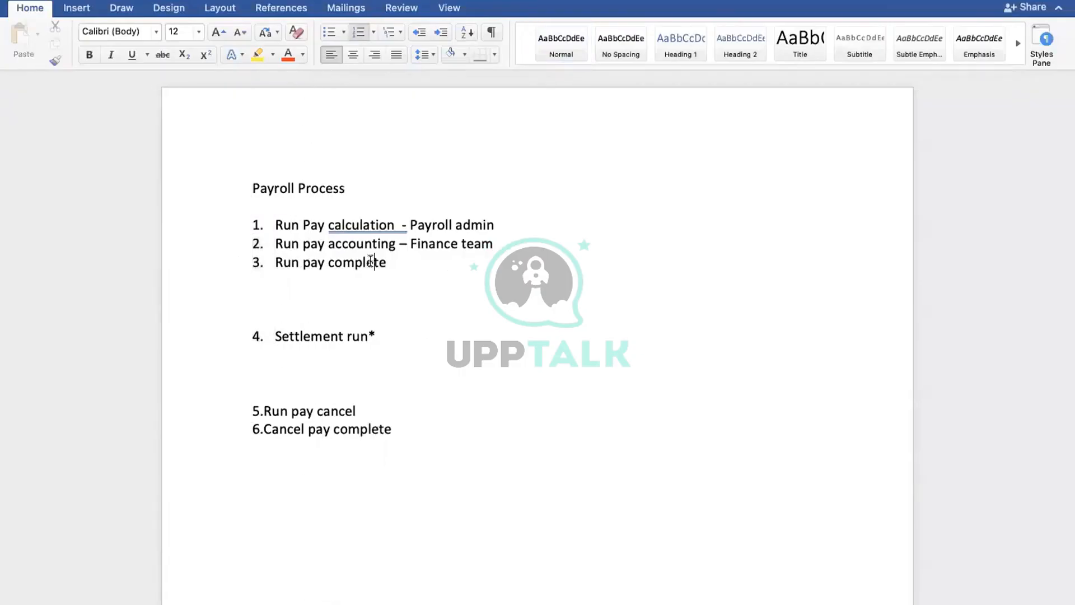
Highlight the Settlement run item in the Word list, switch to Workday and open the Create Settlement Run task.
left_click_drag(401, 335, 249, 335)
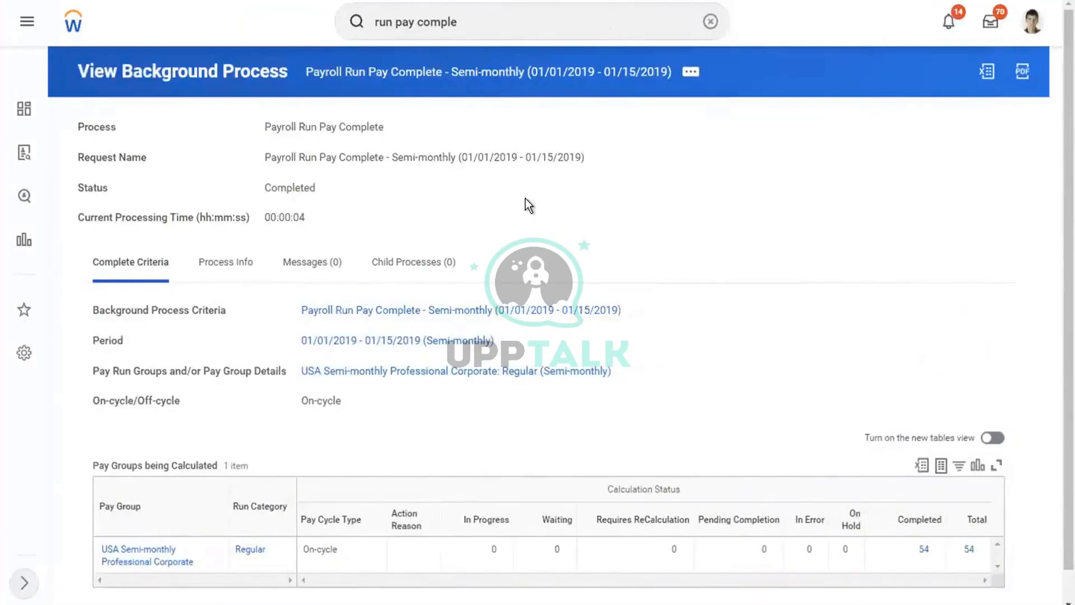
left_click(709, 22)
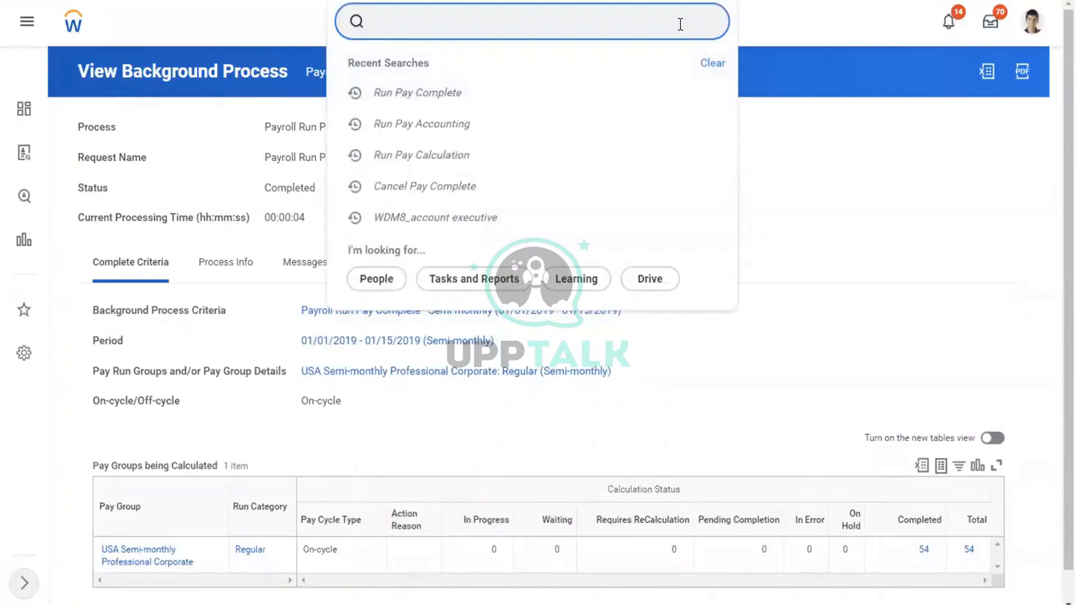
type("create sett rune")
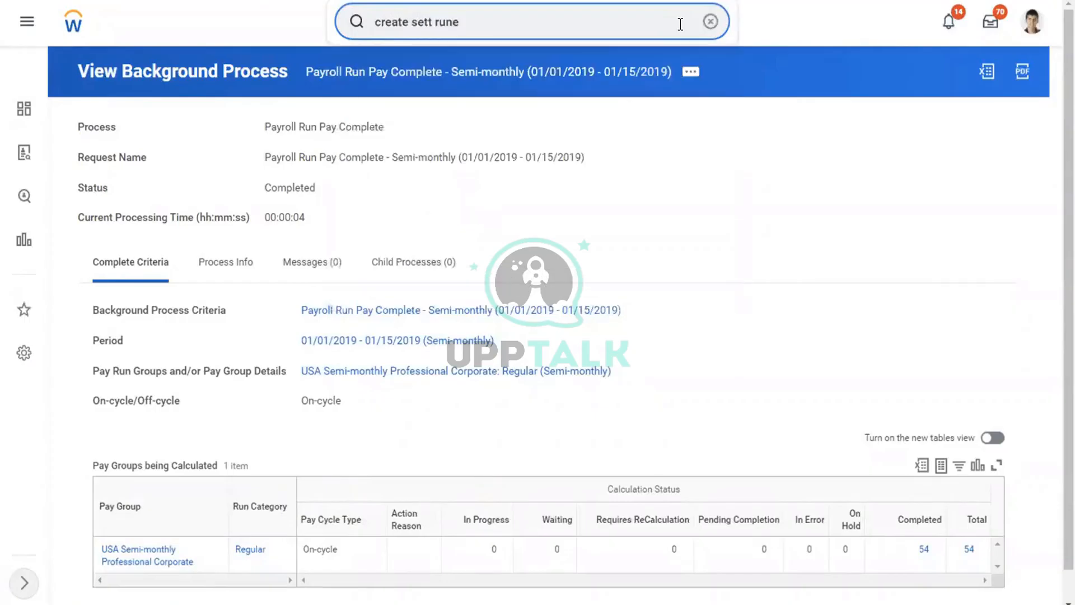
key("BackSpace")
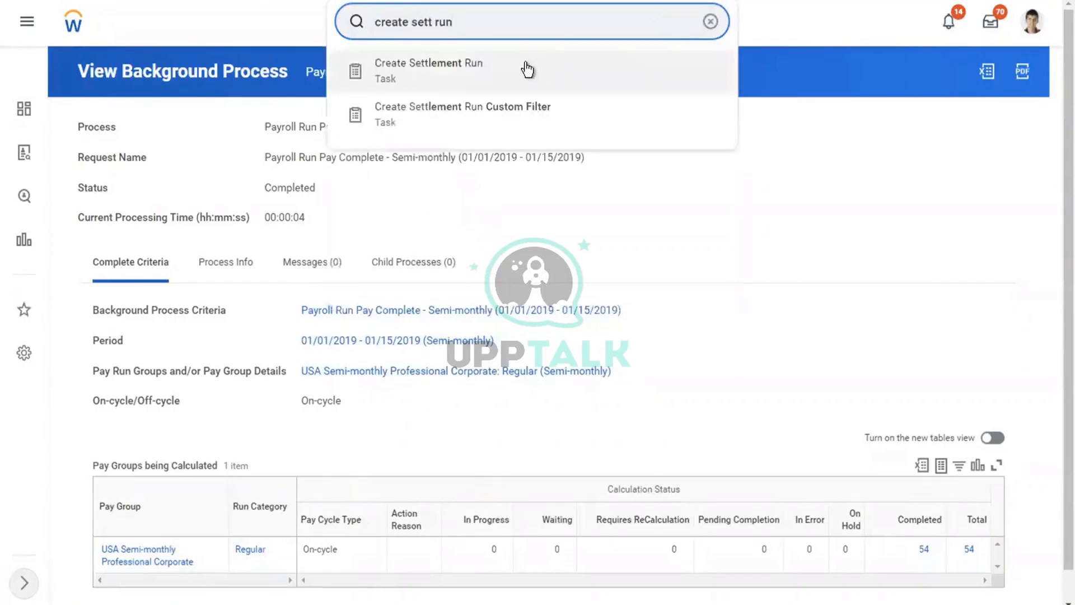
left_click(477, 70)
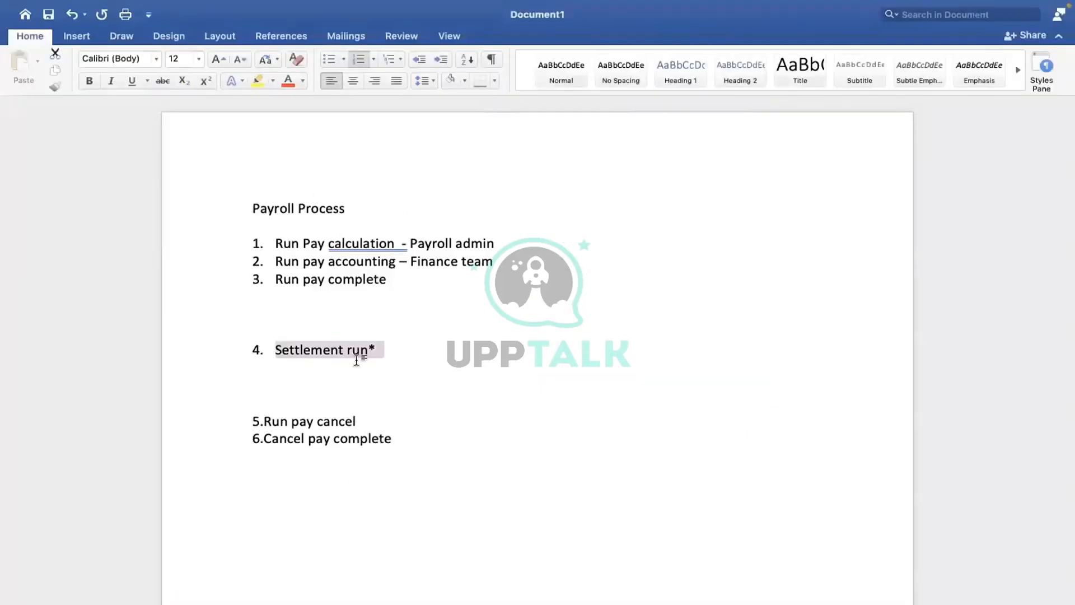
Switch to the Word document and highlight the three Run Pay steps listed above Settlement run.
left_click(356, 360)
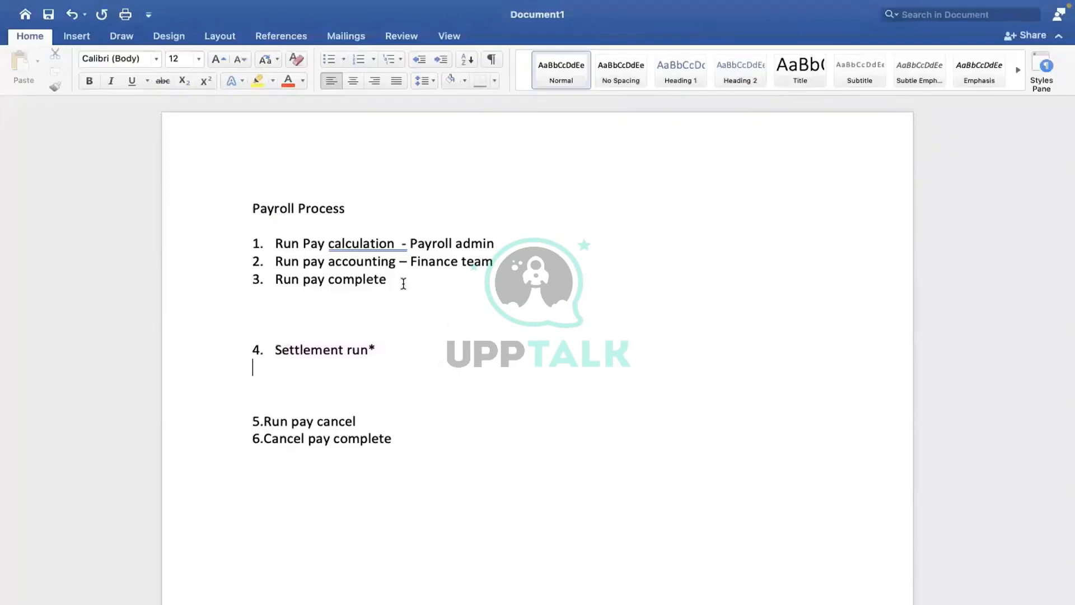
left_click_drag(384, 278, 241, 212)
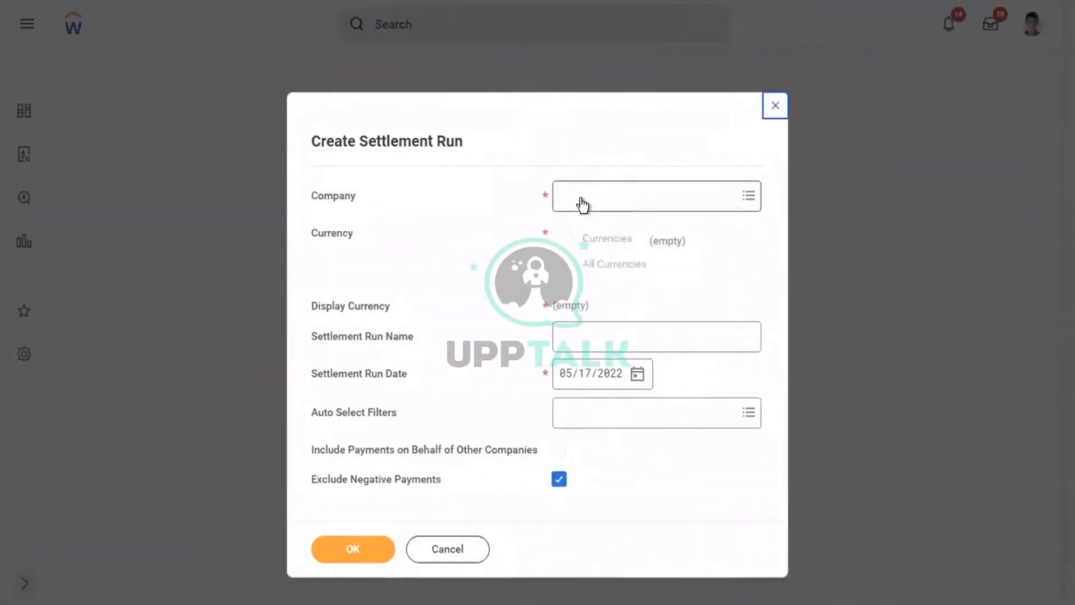
Back in Workday, set the settlement run's company to Global Modern Services, Inc. (USA).
left_click(583, 205)
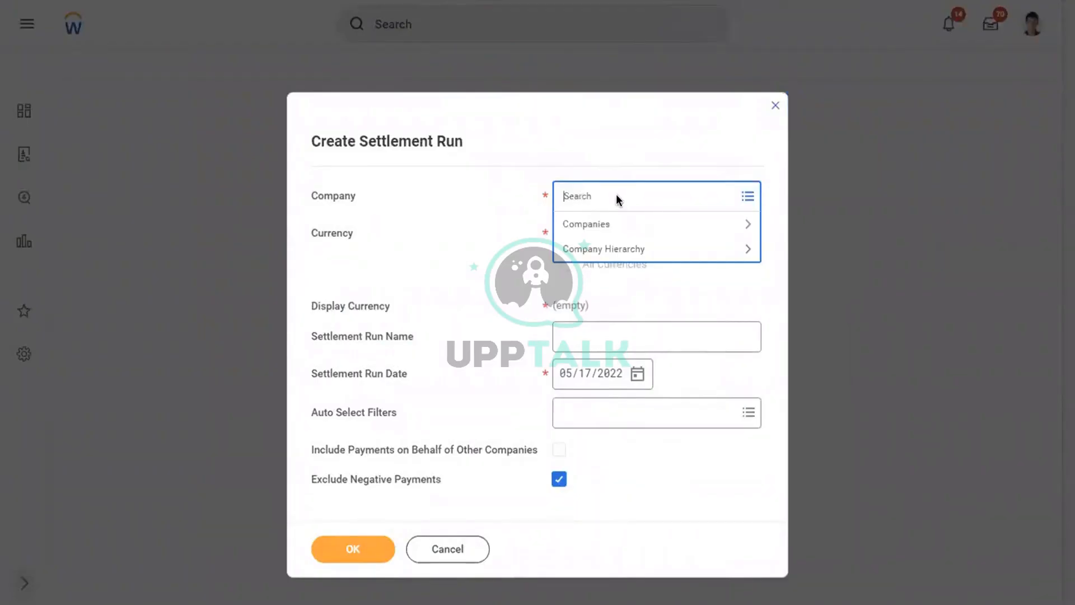
type("global mode usa")
key("Return")
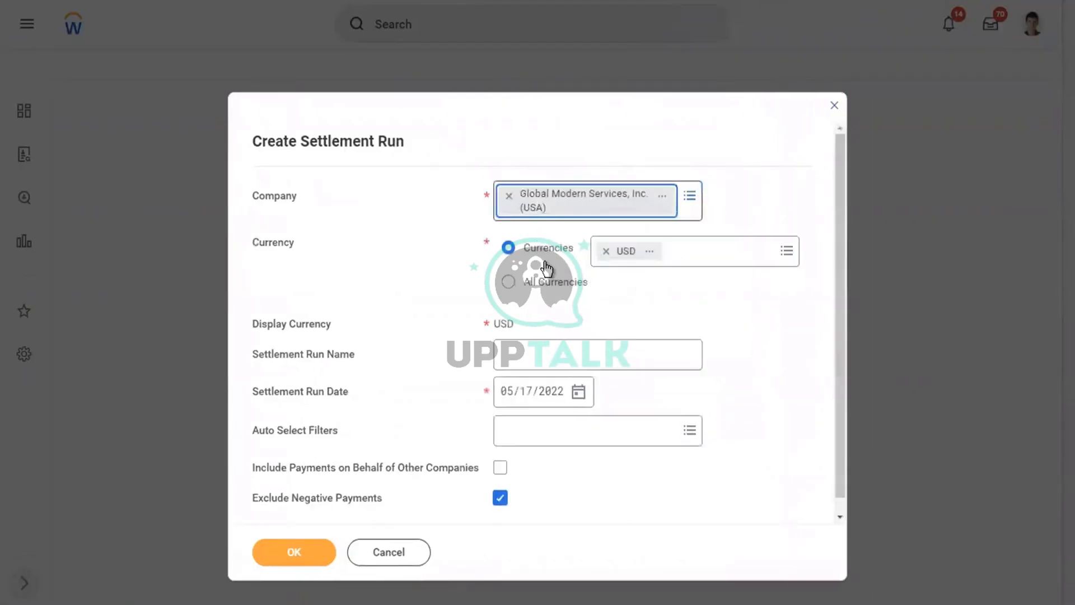
Name the settlement run DMD - Semimonthly Corporate ADMIN and set its date to 05/16/2022.
left_click(556, 361)
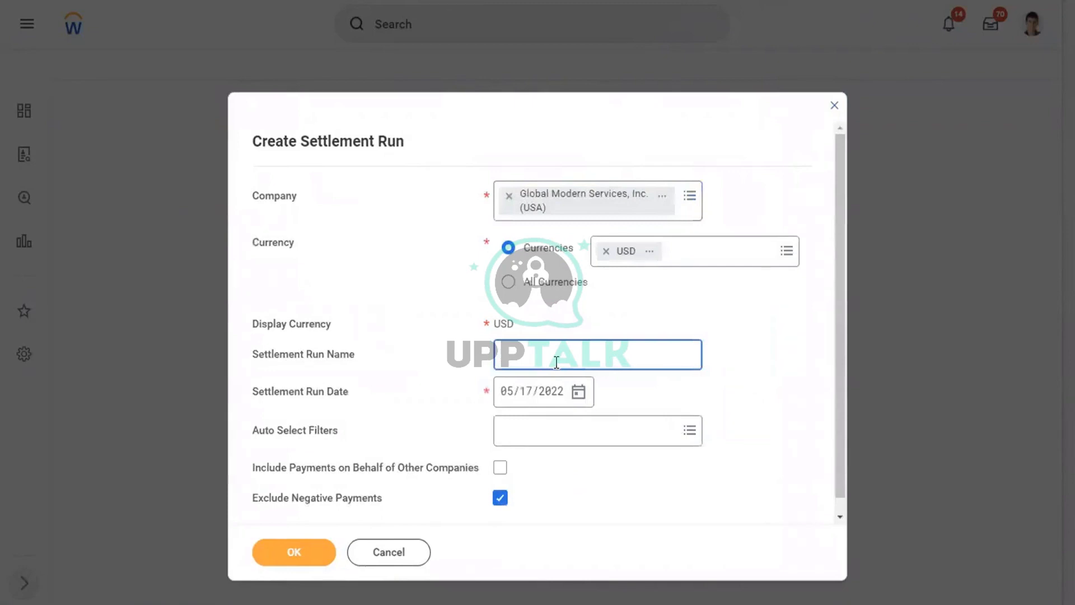
type("DMD - Semimonthly C")
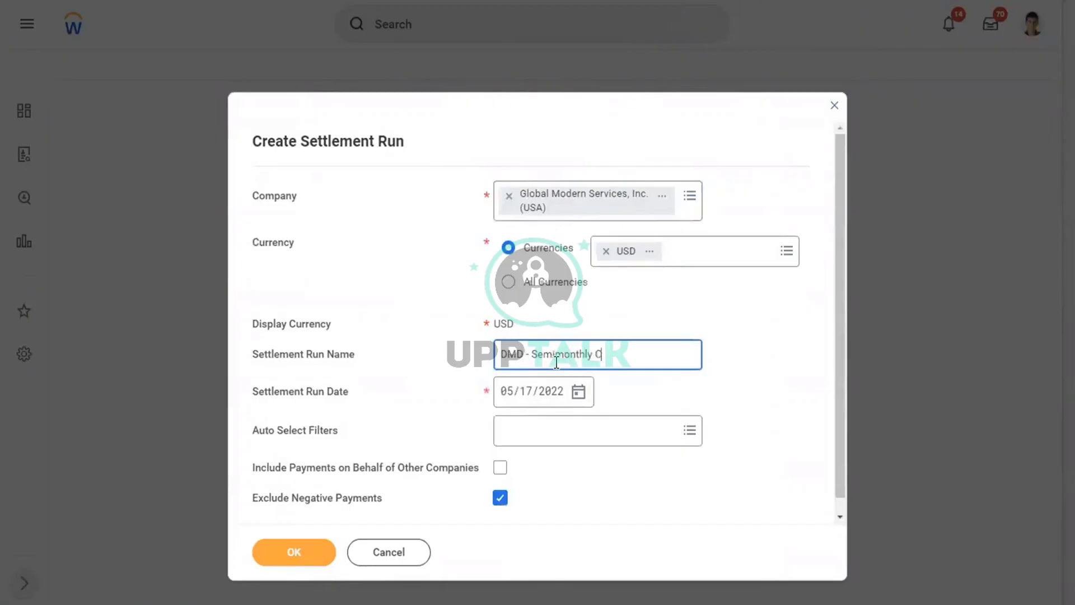
type("orporate ADMIN")
left_click(575, 399)
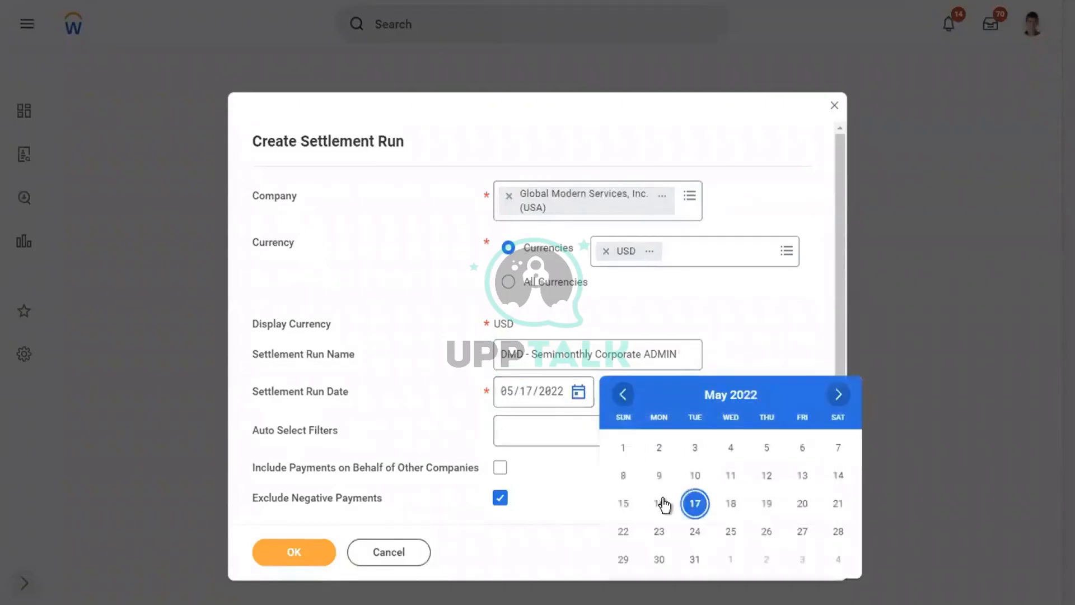
left_click(662, 501)
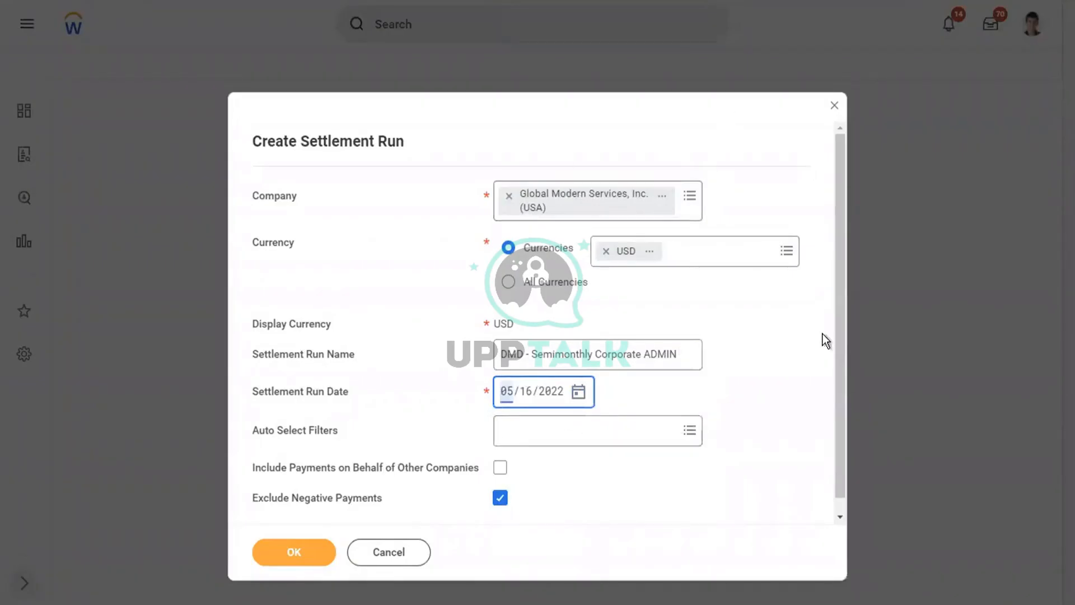
Examine the system and custom filters offered for Auto Select Filters without choosing one.
left_click(538, 430)
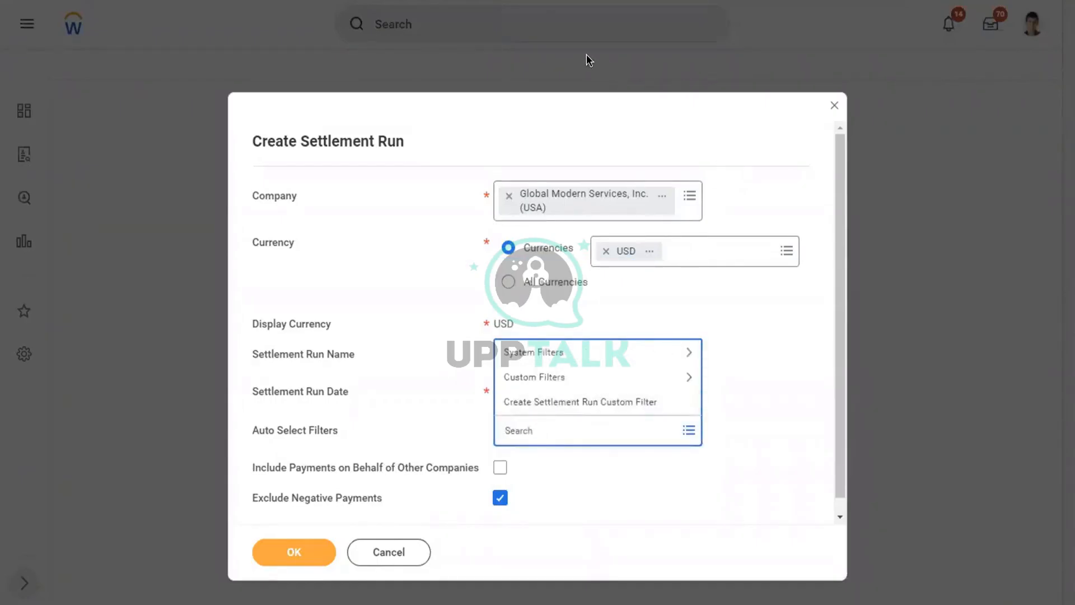
left_click(568, 356)
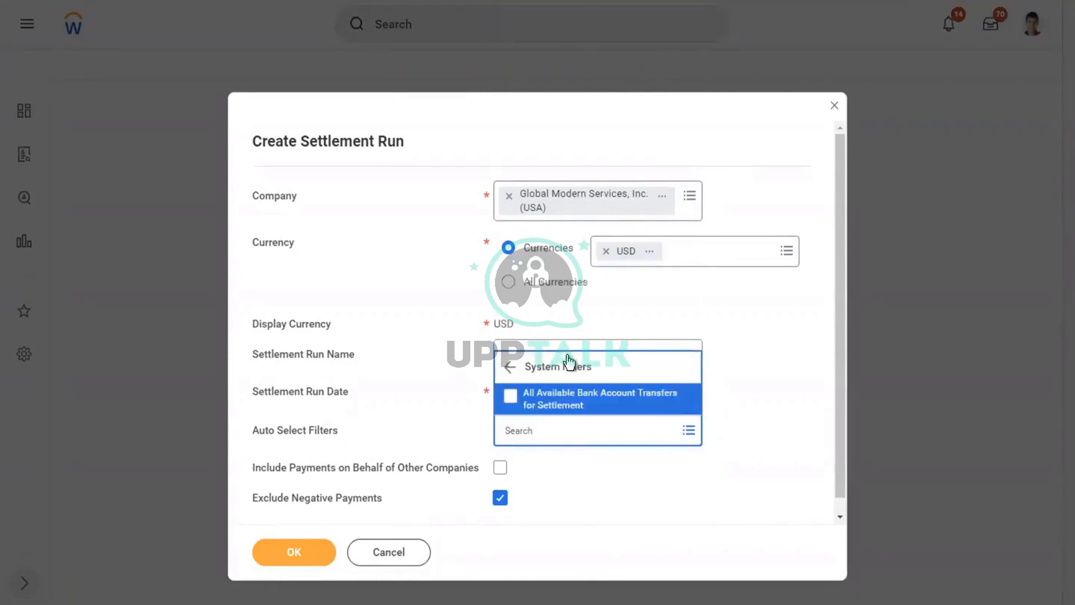
left_click(526, 367)
left_click(546, 381)
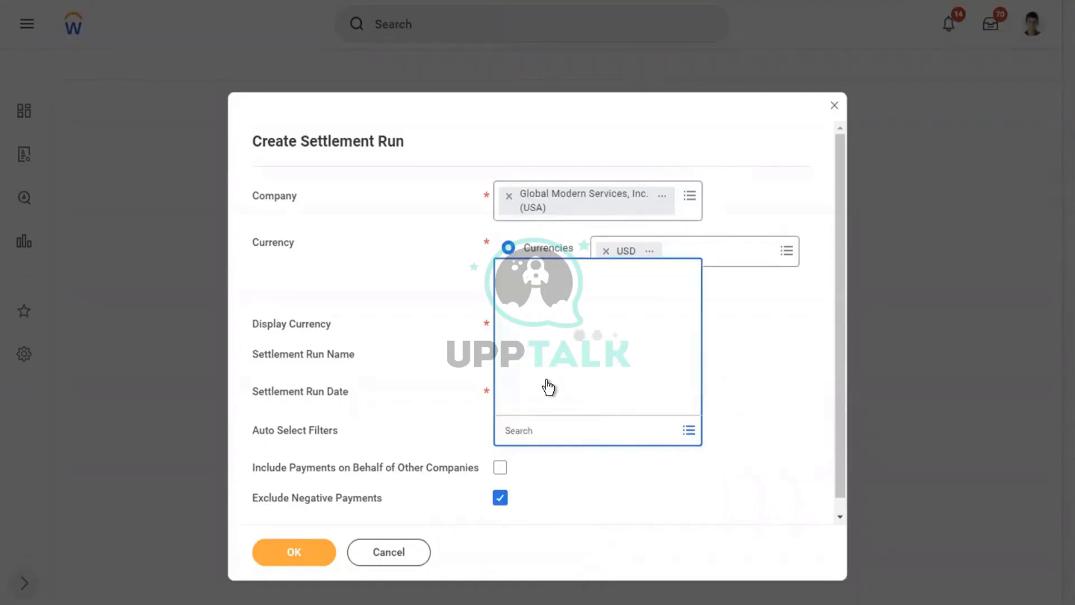
left_click(479, 375)
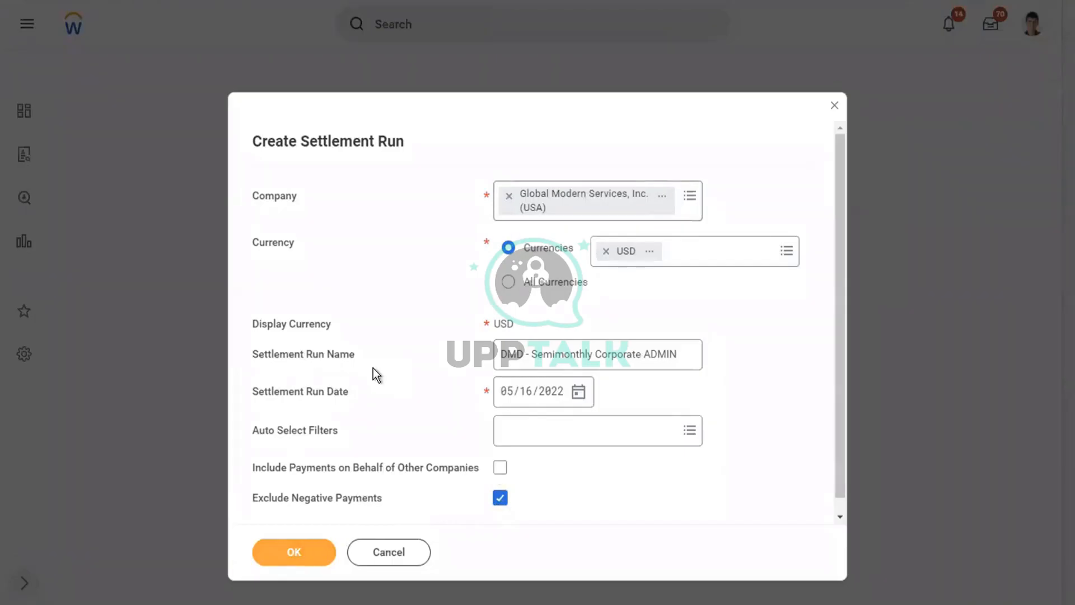
Submit the new settlement run and start adding bank account transfers to it.
left_click(292, 549)
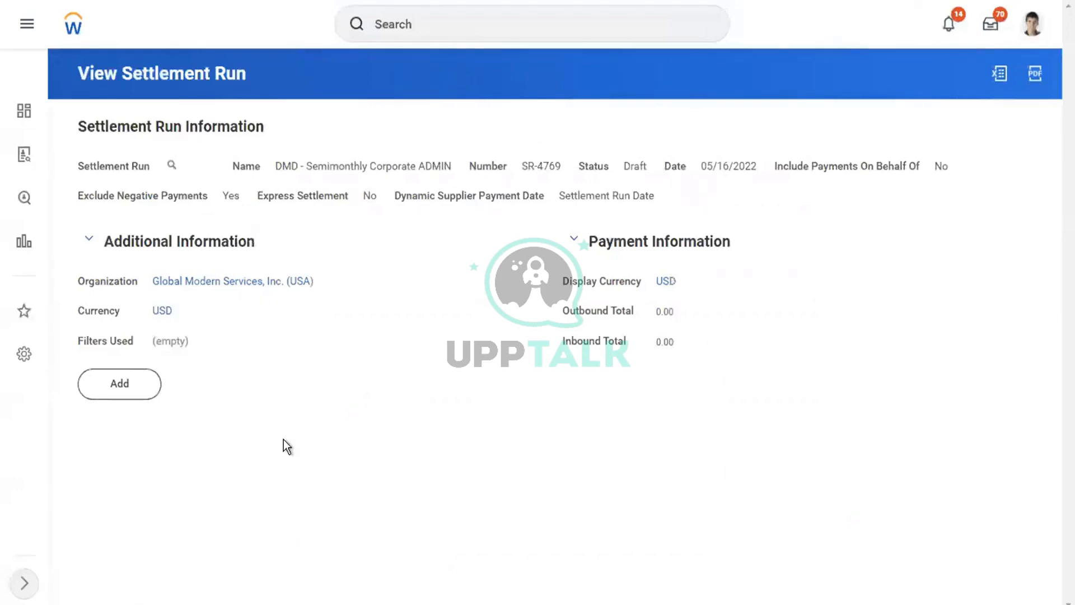
left_click(119, 386)
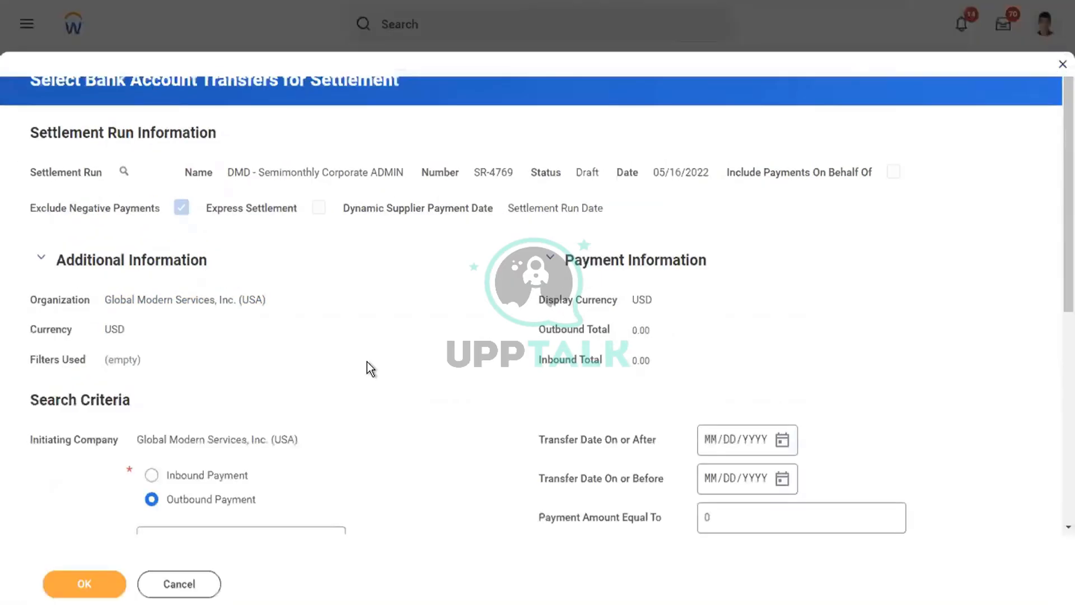
Set the payment type in the transfer search criteria to Direct Deposit.
scroll(370, 368, "down", 3)
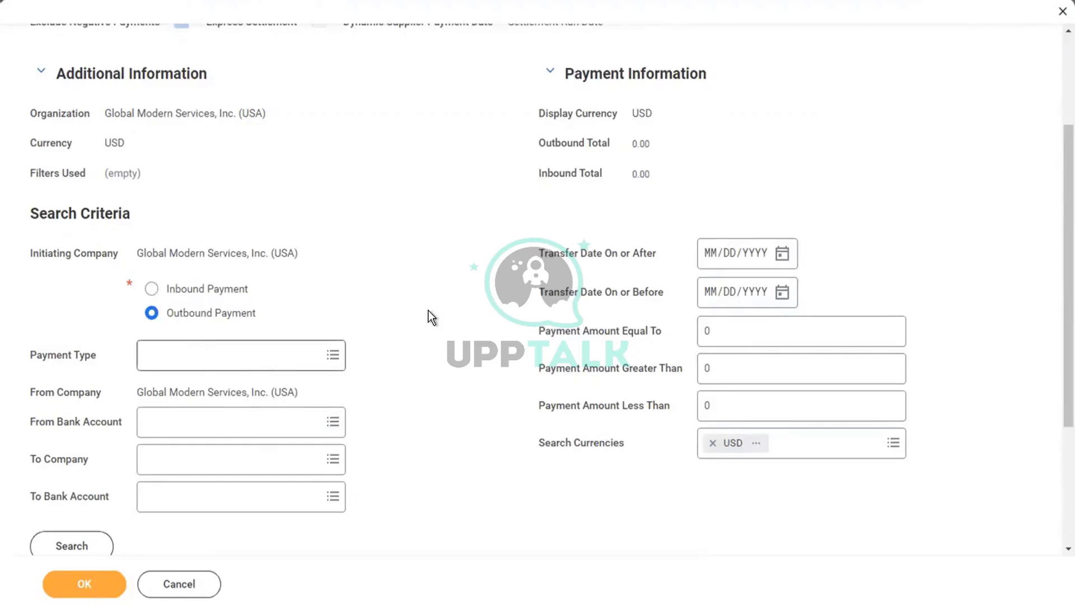
scroll(428, 310, "down", 5)
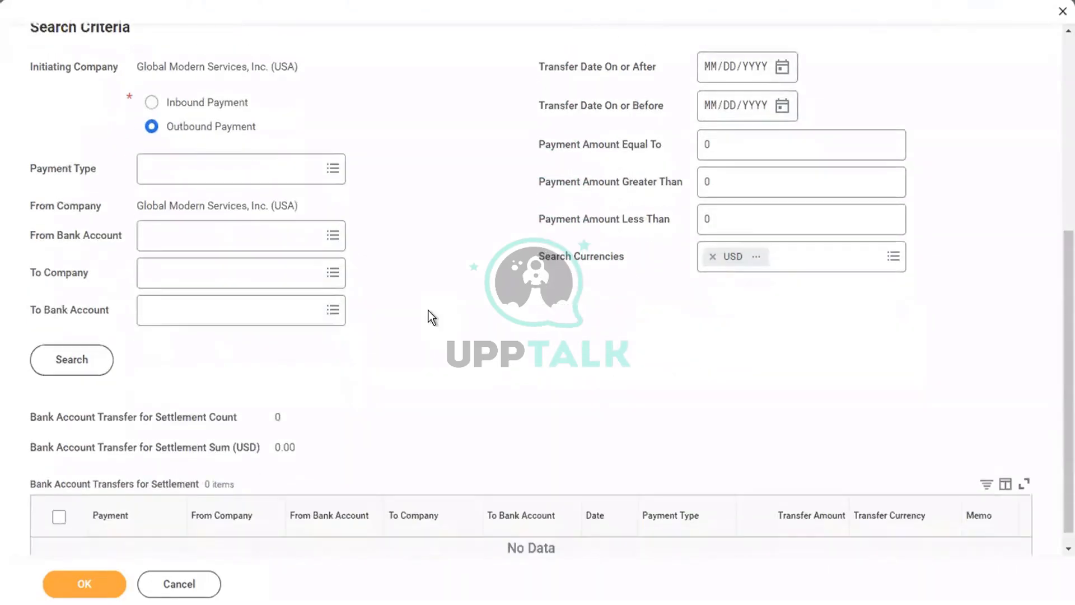
left_click(160, 175)
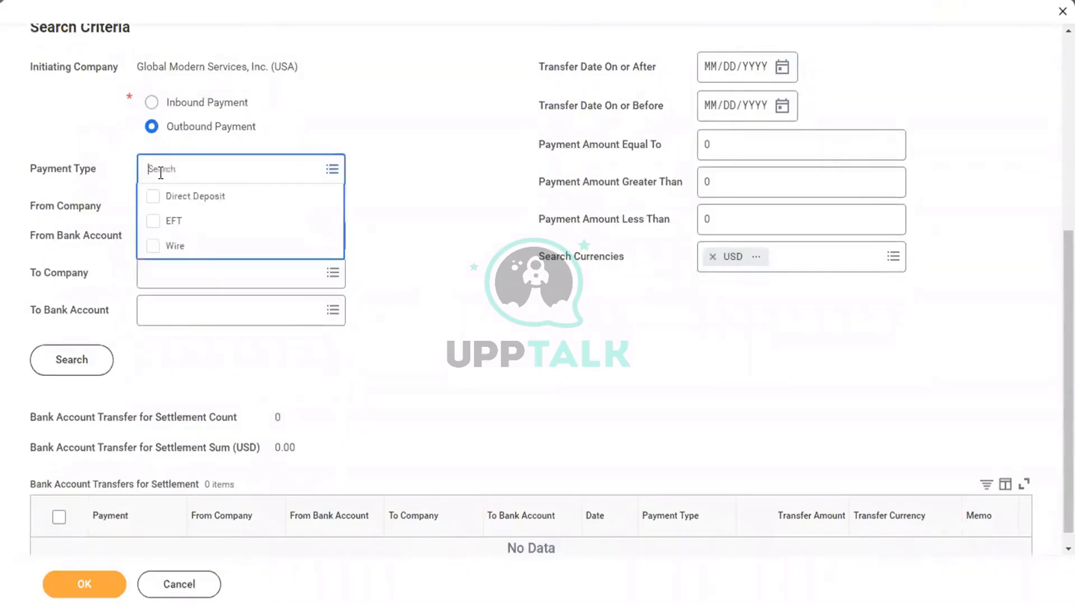
left_click(222, 200)
left_click(381, 122)
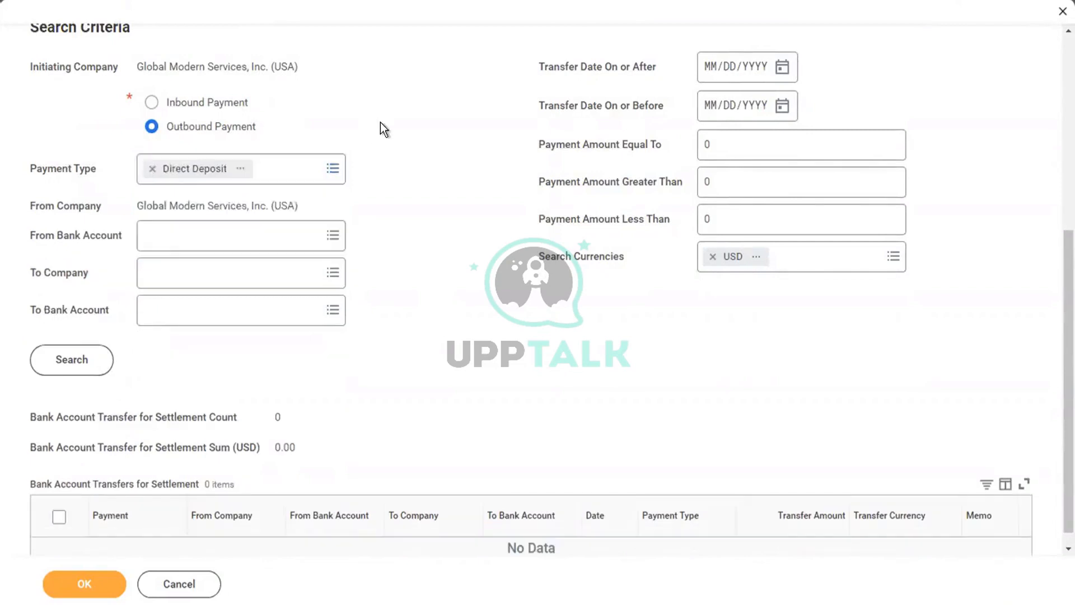
Set From Bank Account in the search criteria to Citibank Checking, from the bank accounts for transfers for settlement.
left_click(184, 245)
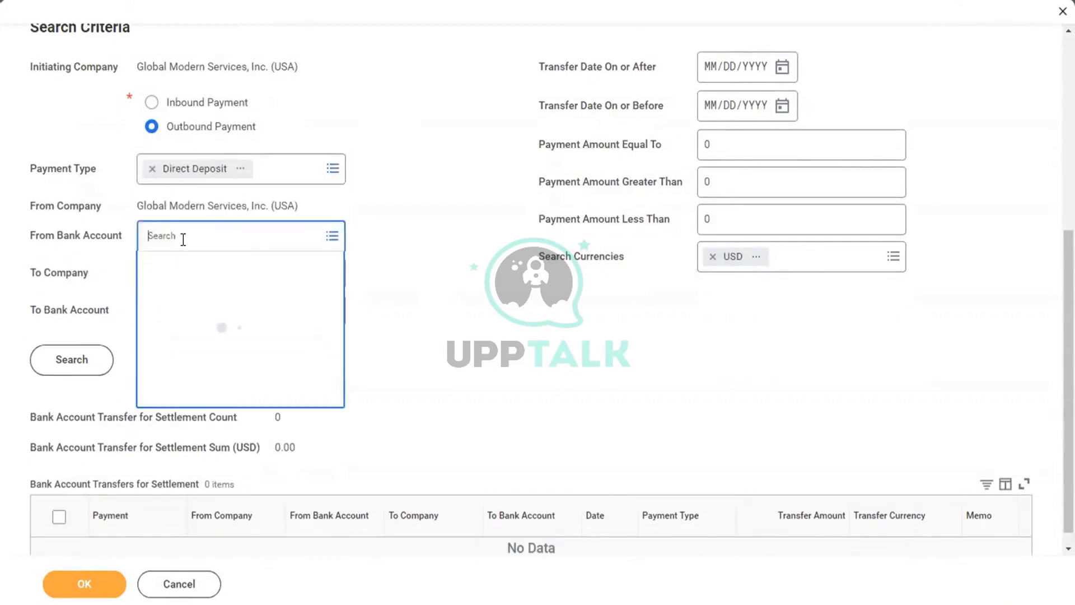
left_click(369, 127)
scroll(368, 126, "up", 1)
scroll(368, 127, "up", 5)
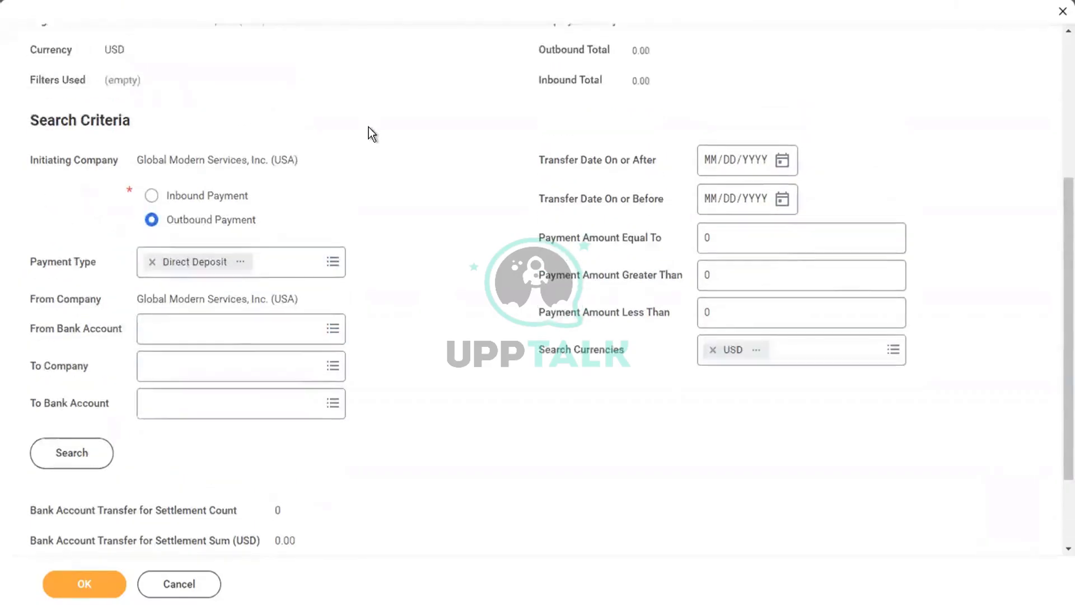
scroll(368, 126, "up", 4)
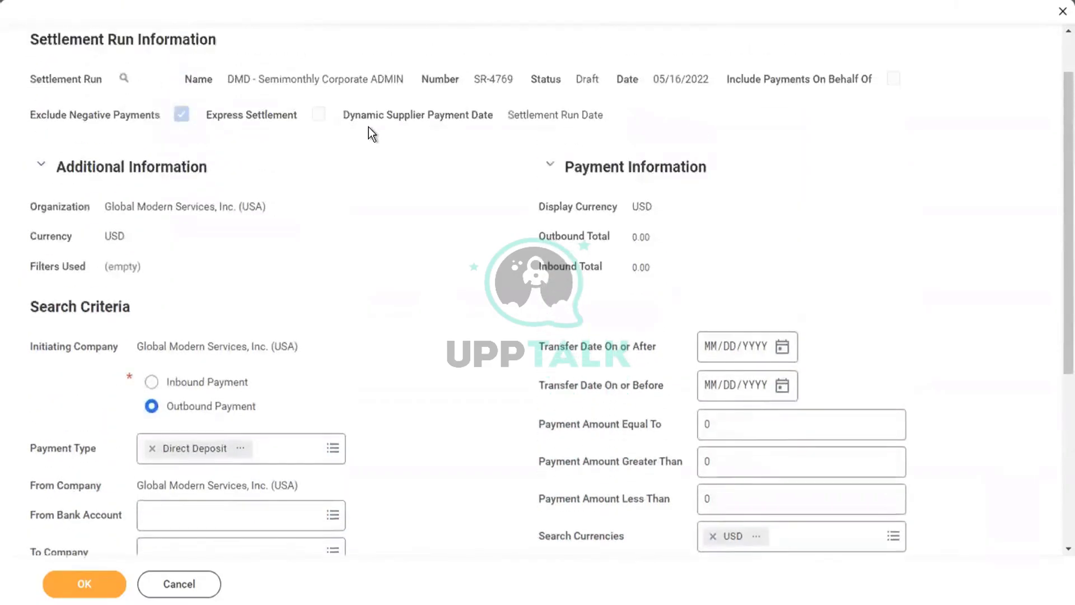
scroll(368, 127, "down", 3)
scroll(369, 126, "down", 6)
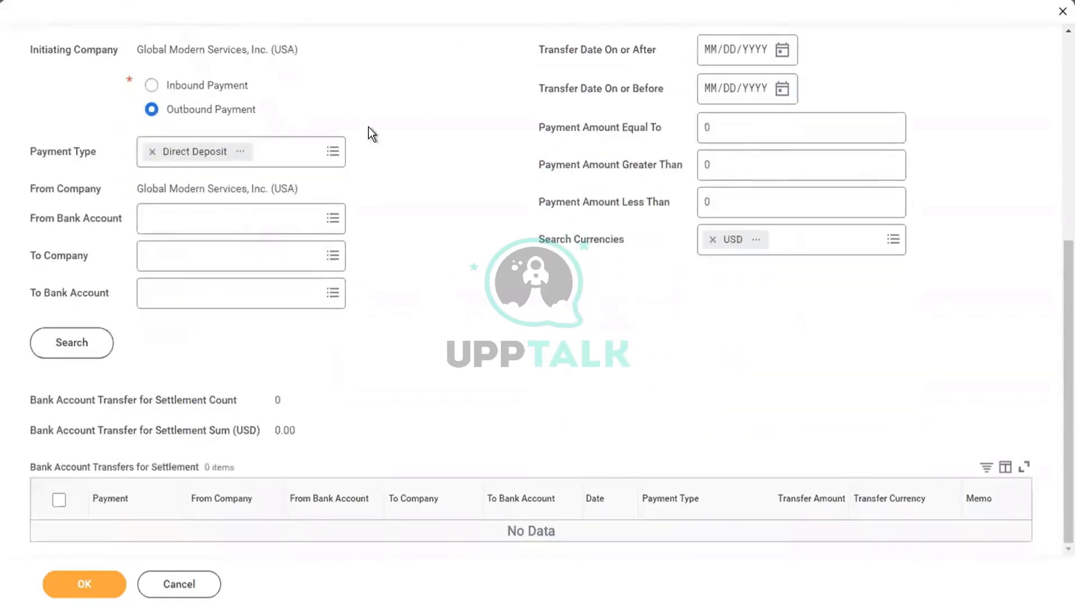
scroll(368, 126, "up", 1)
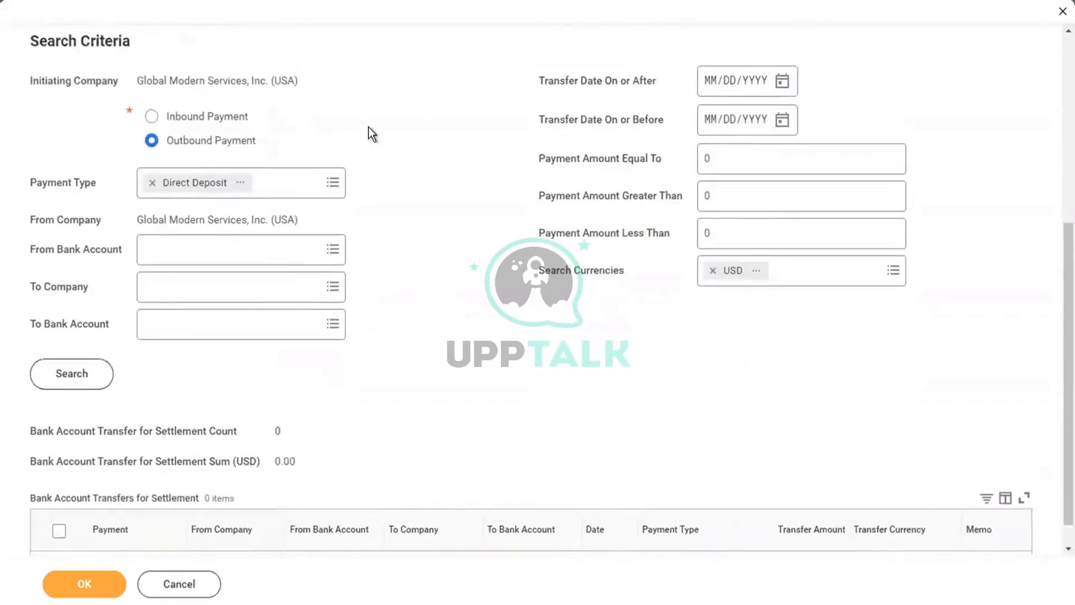
scroll(369, 127, "up", 1)
left_click(192, 286)
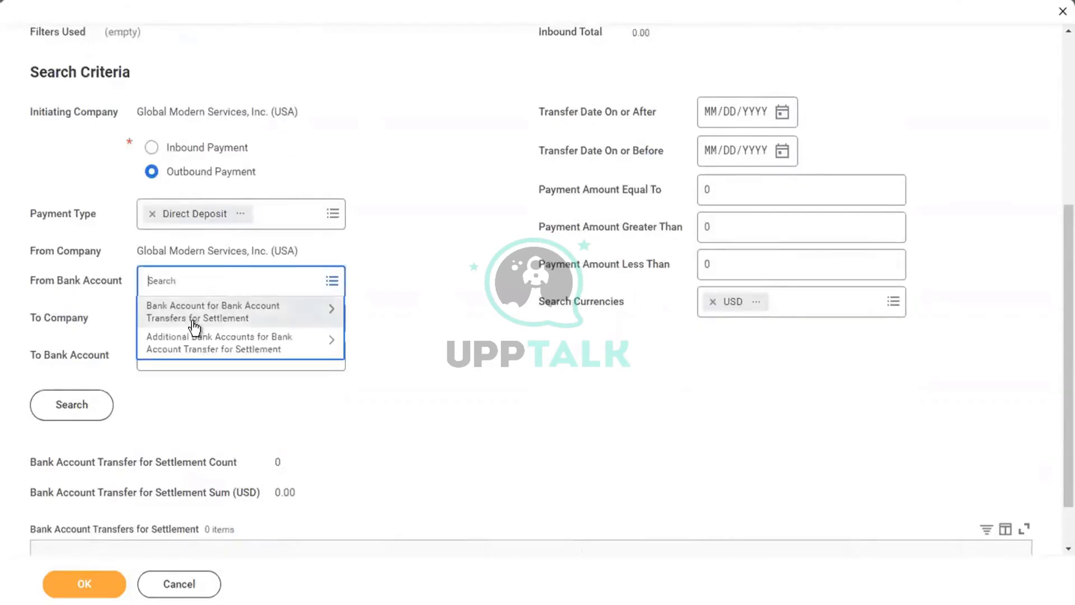
left_click(194, 324)
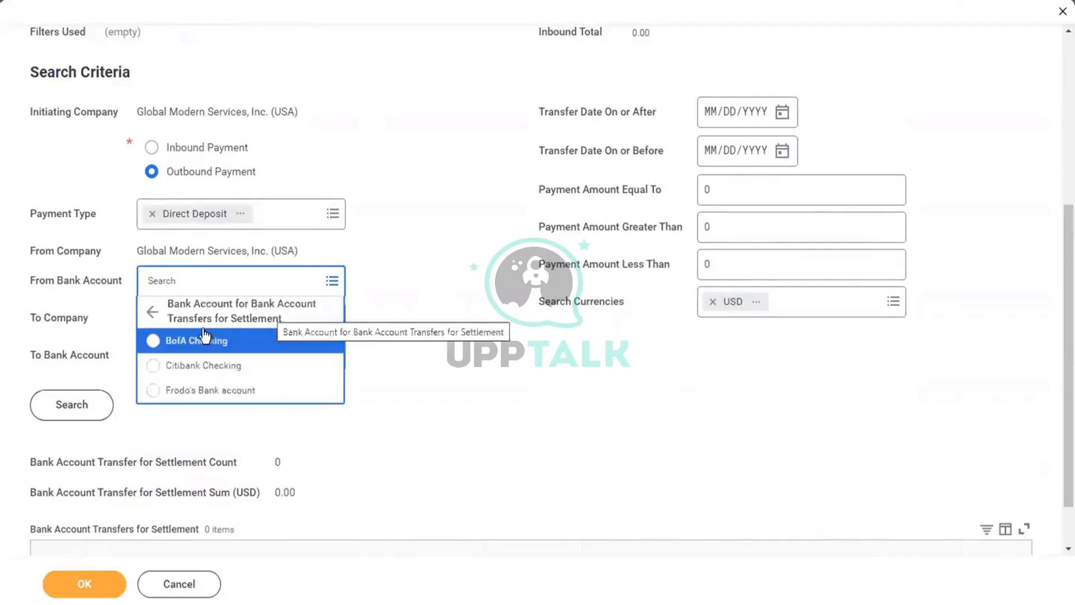
left_click(170, 366)
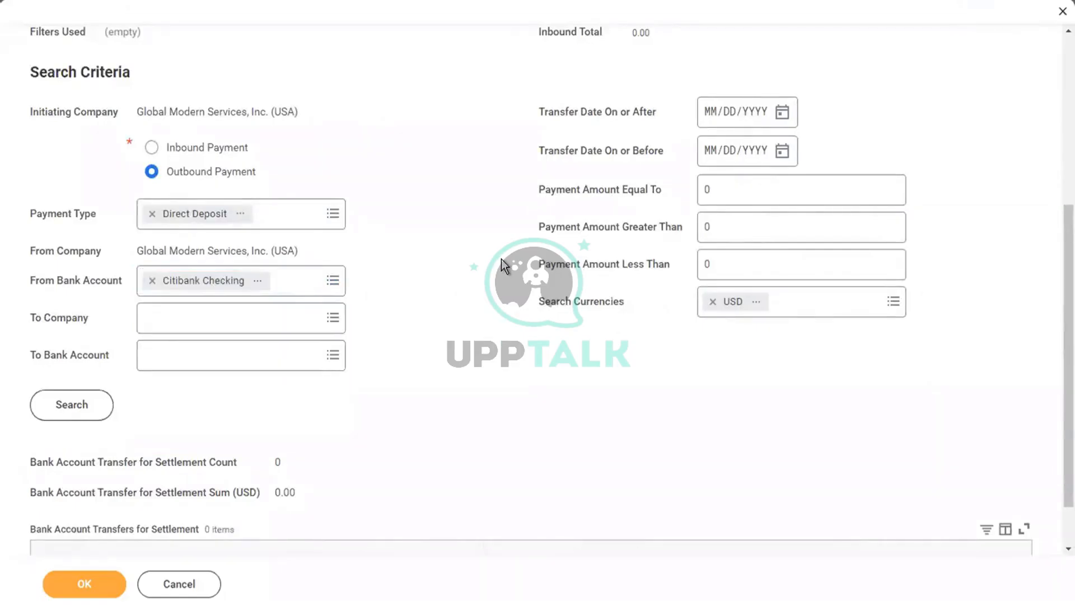
Search for bank account transfers matching the criteria and check the settlement count, sum and transfer list.
left_click(54, 412)
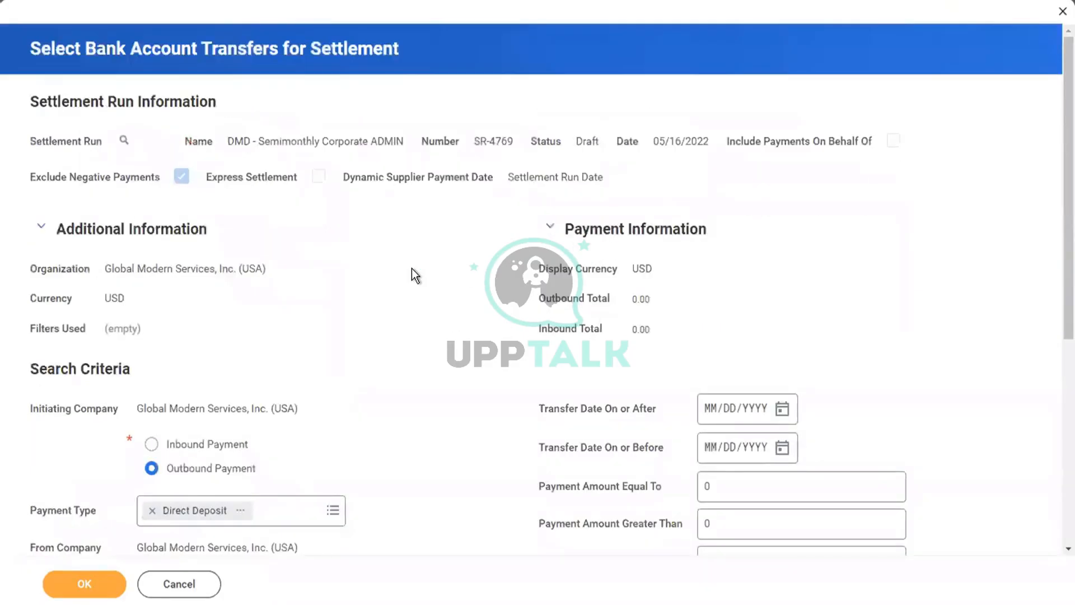
scroll(413, 272, "down", 6)
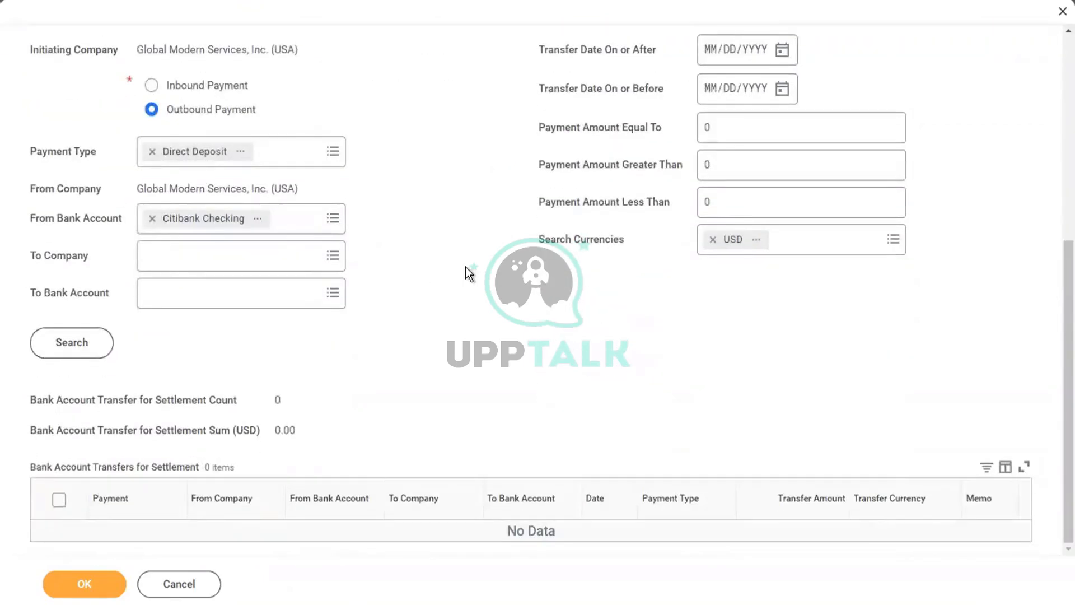
scroll(466, 268, "up", 3)
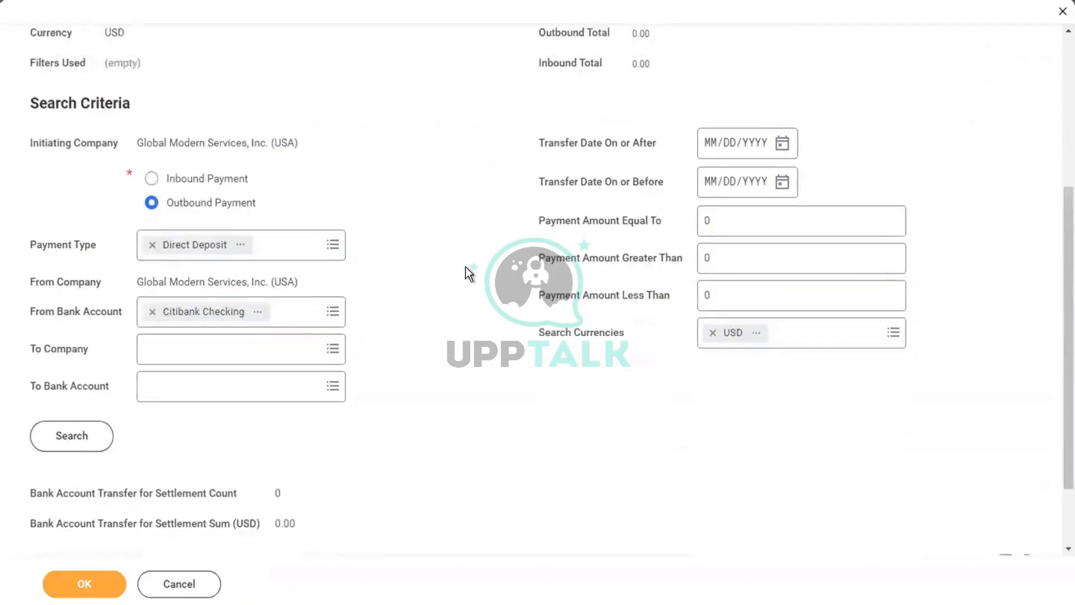
scroll(466, 268, "up", 4)
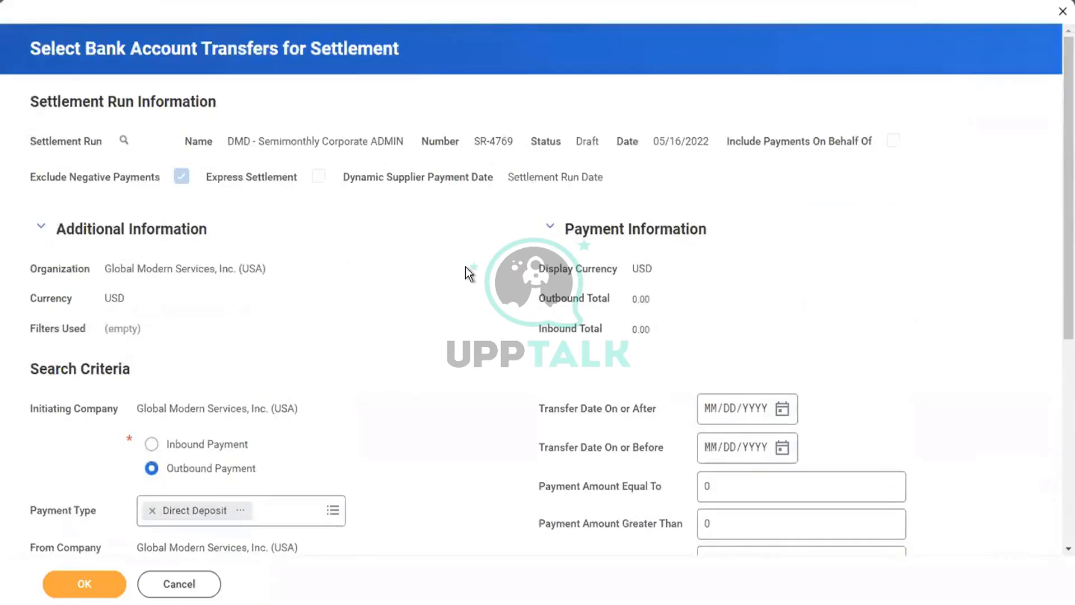
Clear the From Bank Account and Payment Type values in the bank account transfer search criteria.
scroll(465, 267, "down", 7)
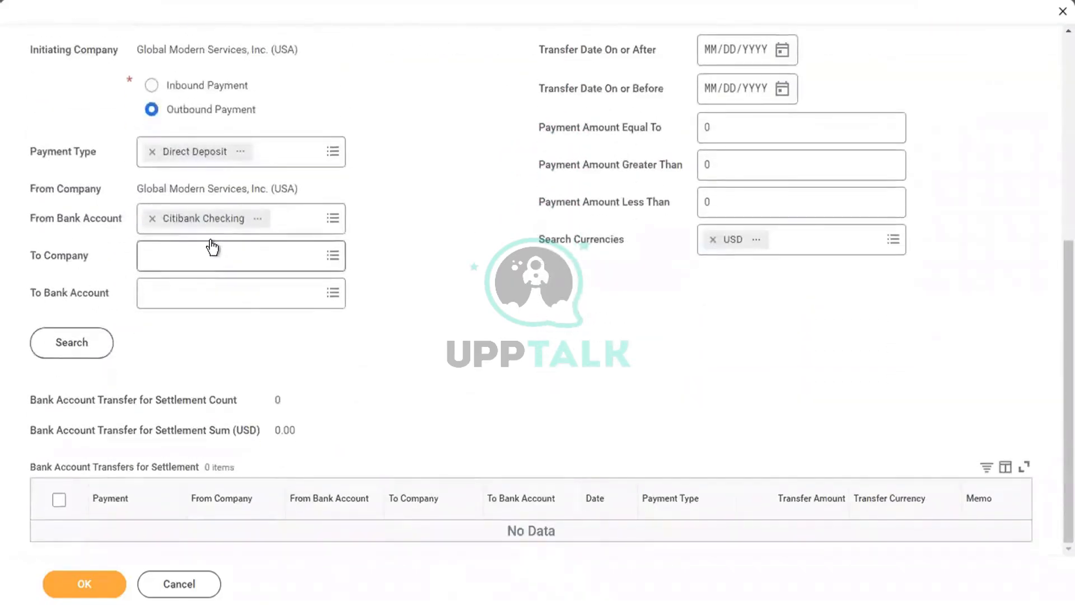
left_click(153, 219)
left_click(152, 163)
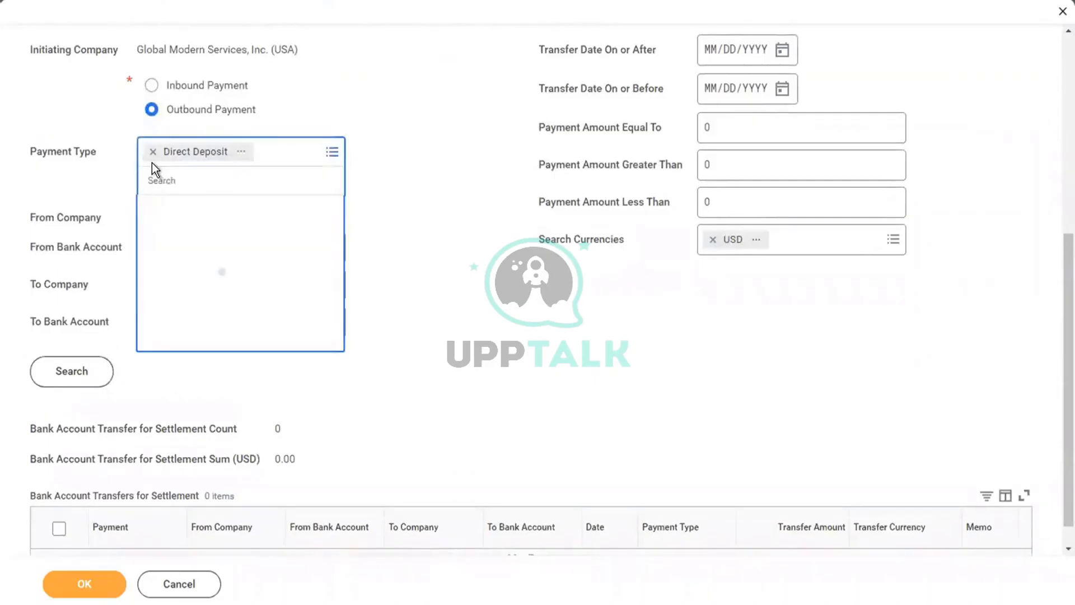
left_click(152, 151)
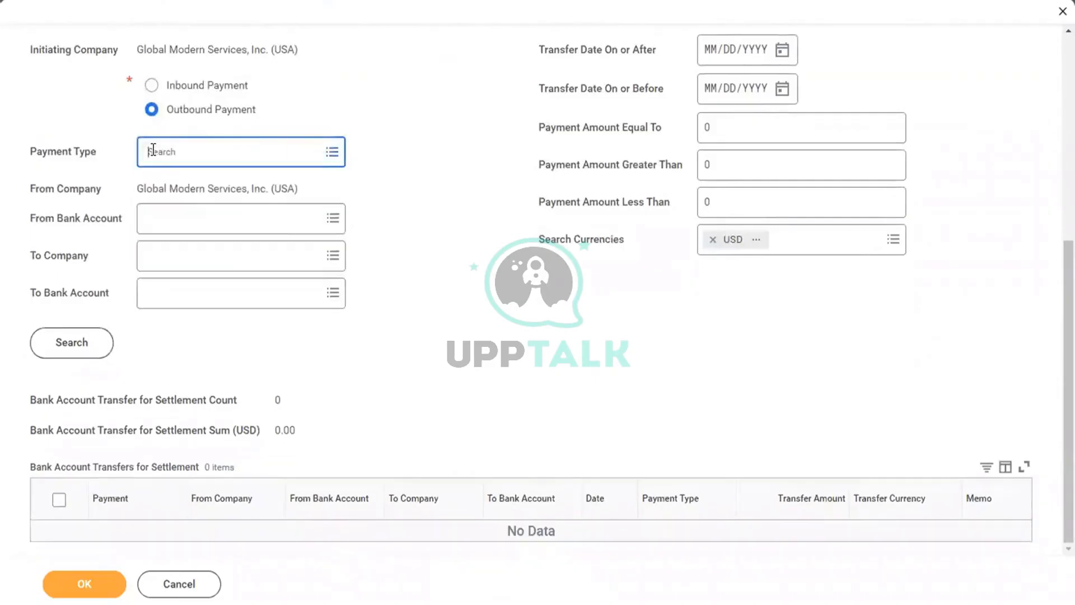
left_click(414, 167)
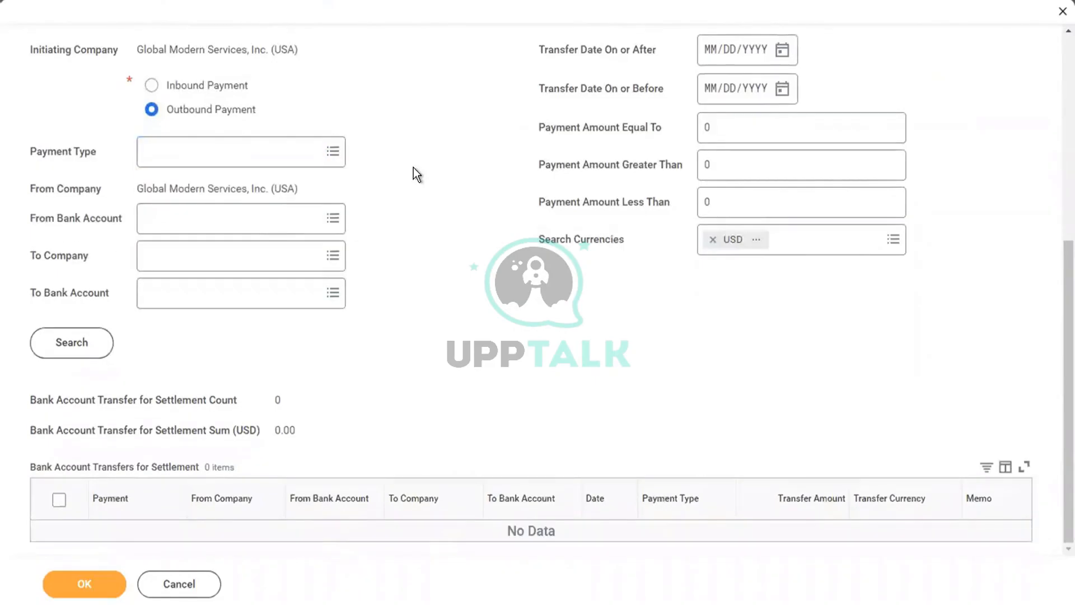
Switch the transfer search criteria to Inbound Payment, comparing its fields with those for Outbound Payment.
left_click(187, 84)
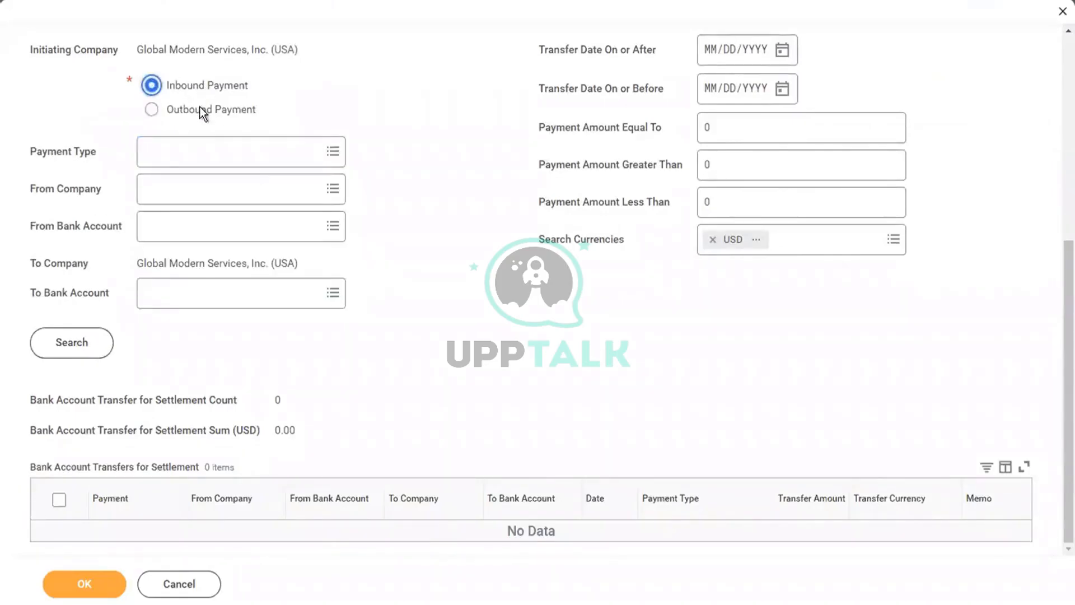
left_click(197, 110)
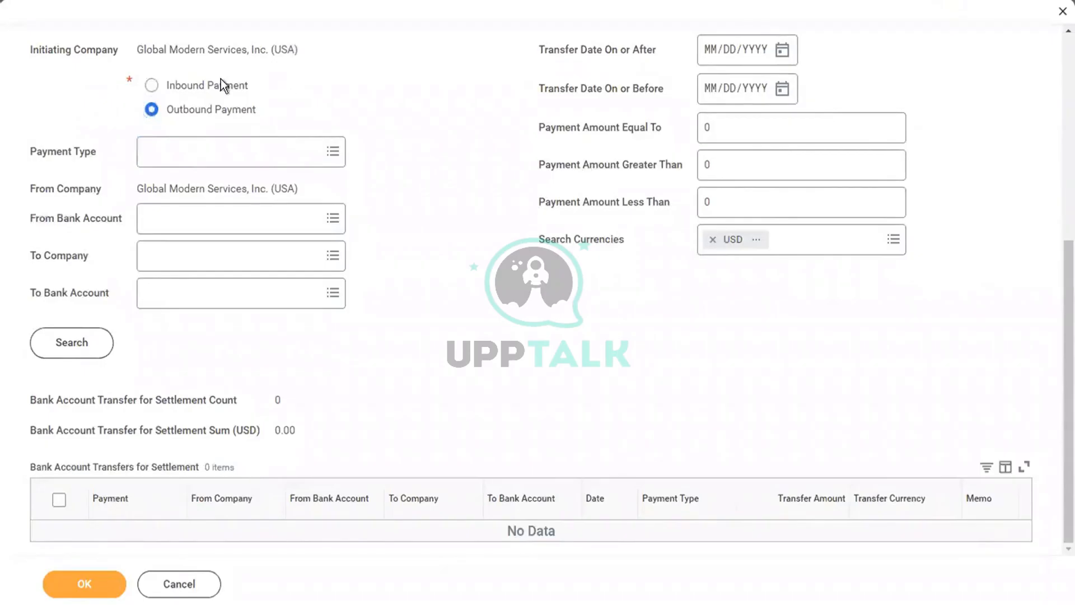
left_click(177, 84)
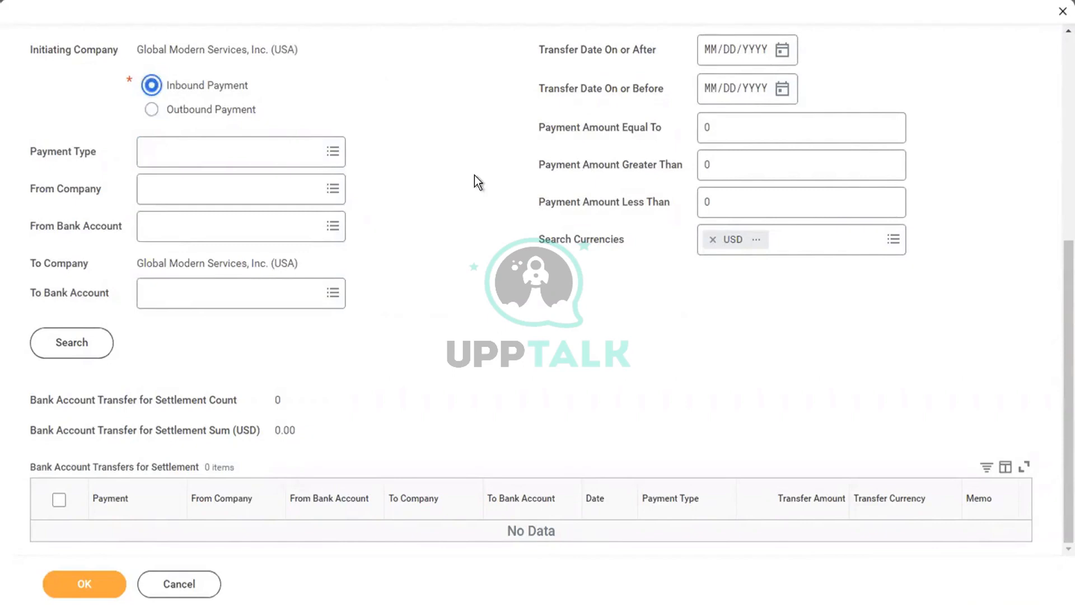
Check the settlement run's details and discard the bank account transfer selection.
scroll(475, 178, "up", 6)
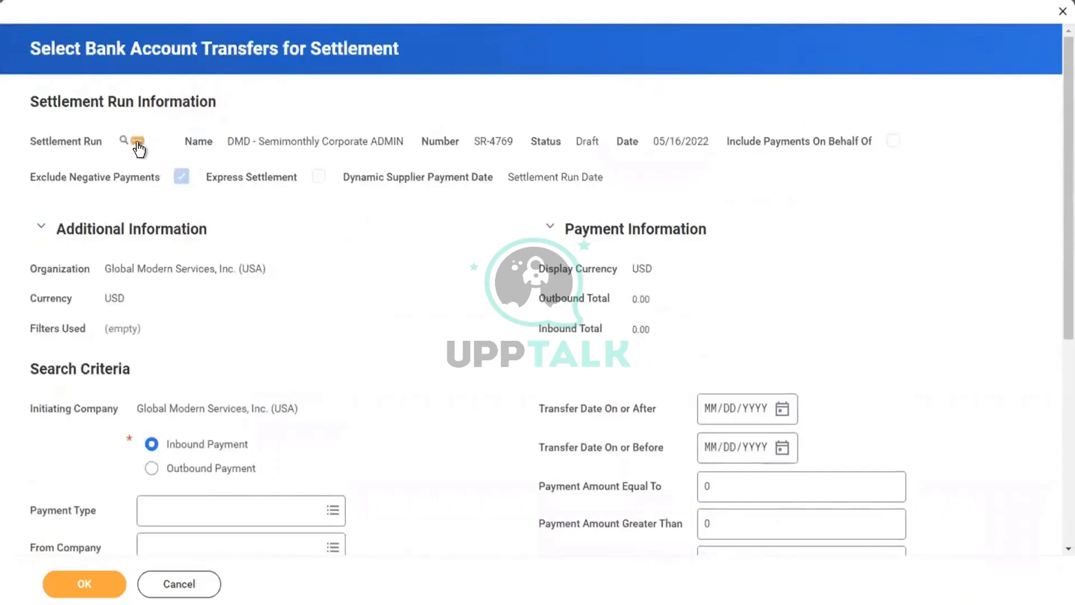
left_click(138, 142)
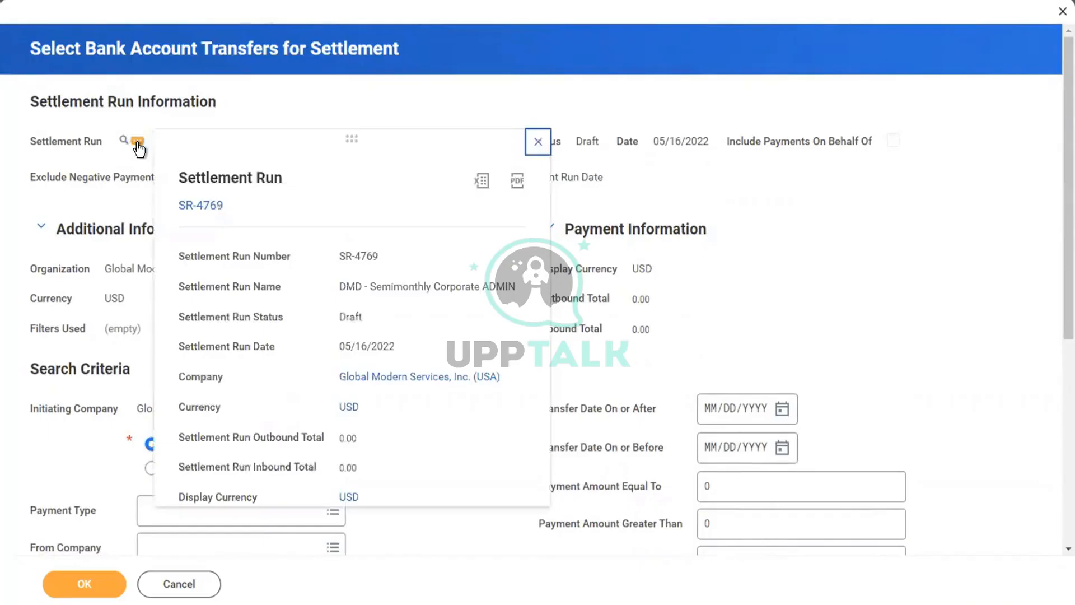
left_click(189, 587)
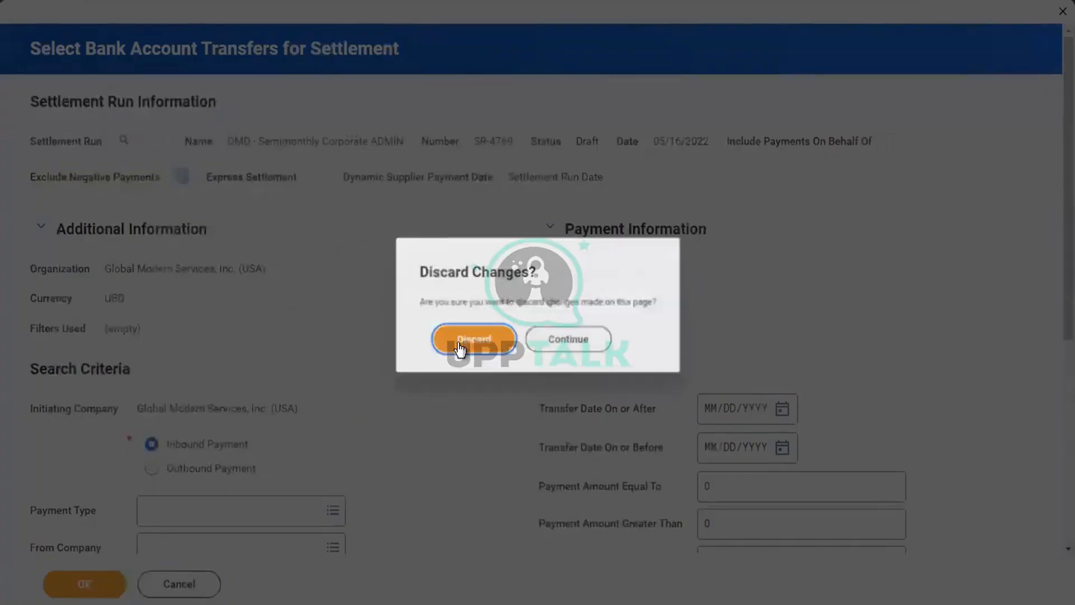
left_click(460, 346)
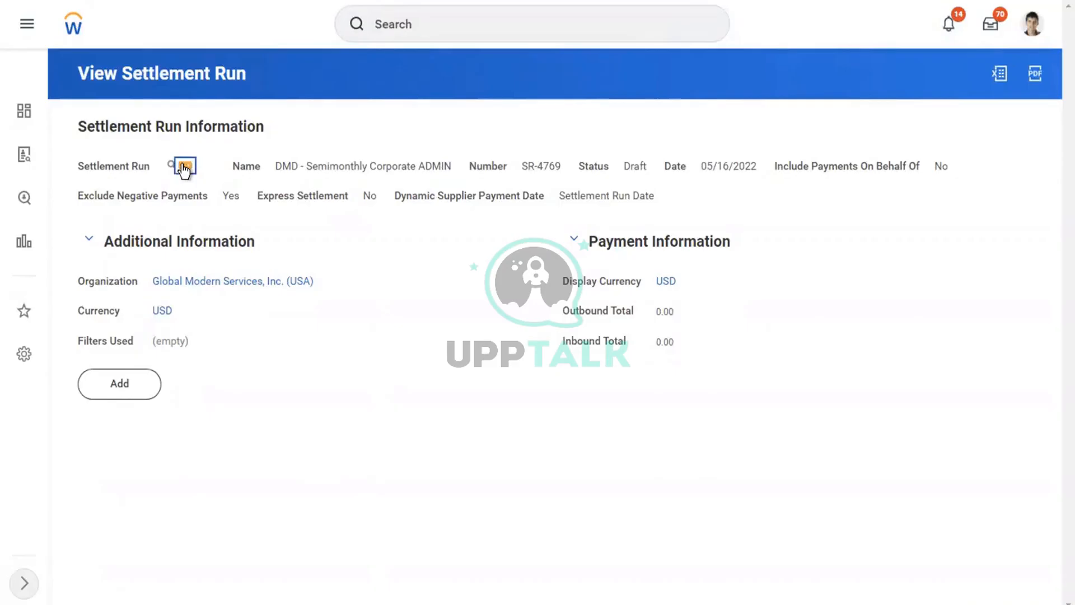
Cancel the draft DMD - Semimonthly Corporate ADMIN settlement run, confirm the cancellation and refresh its background process.
left_click(183, 168)
mouse_move(276, 221)
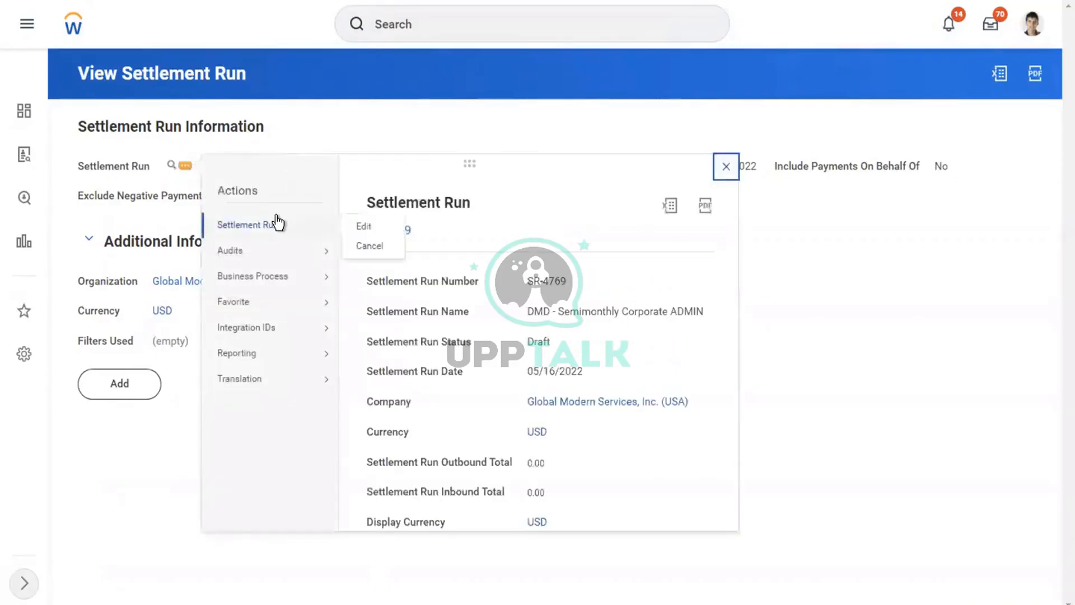
left_click(367, 247)
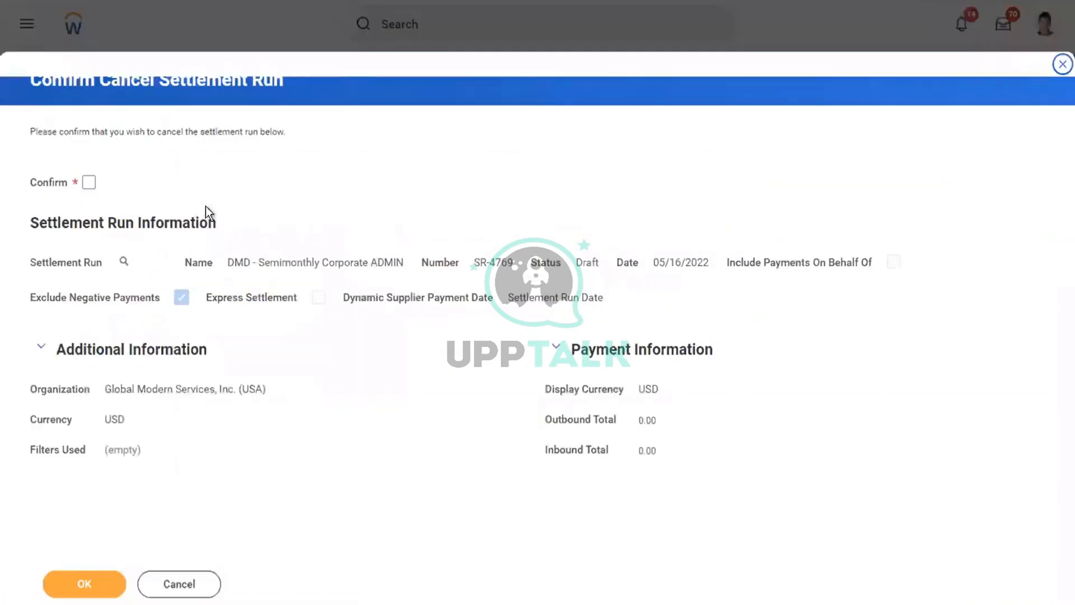
left_click(88, 183)
left_click(87, 586)
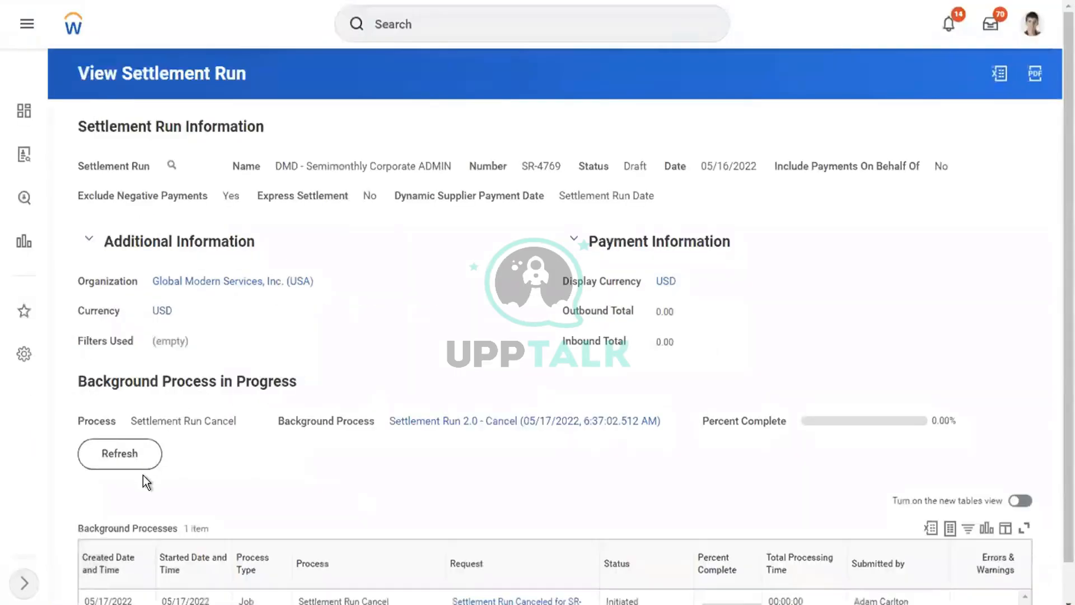
left_click(112, 469)
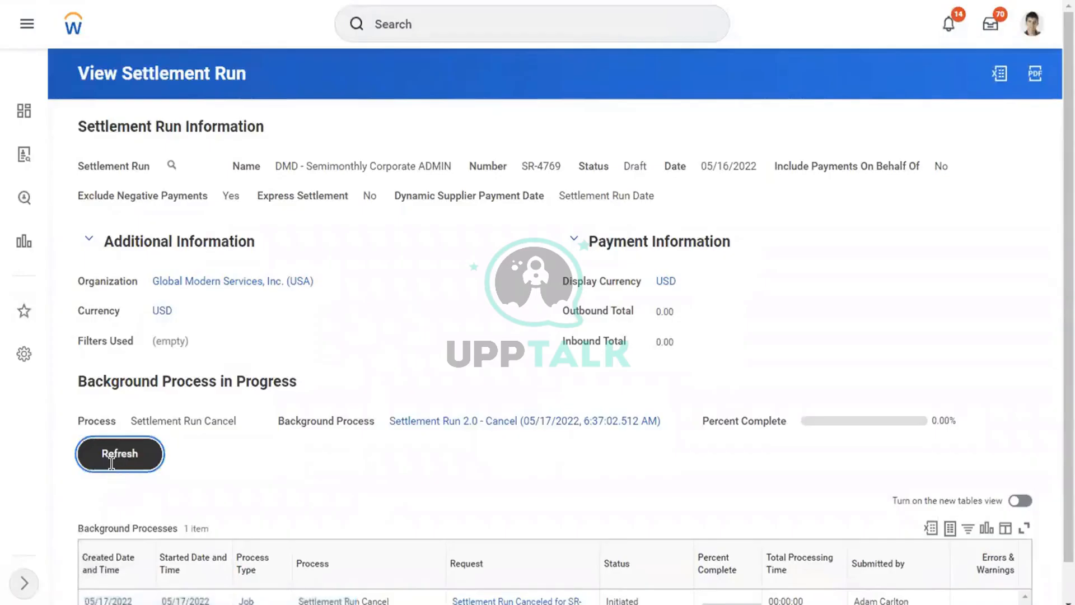
Start a new settlement run with Global Modern Services, Inc. (USA) as the company.
left_click(449, 22)
type("create")
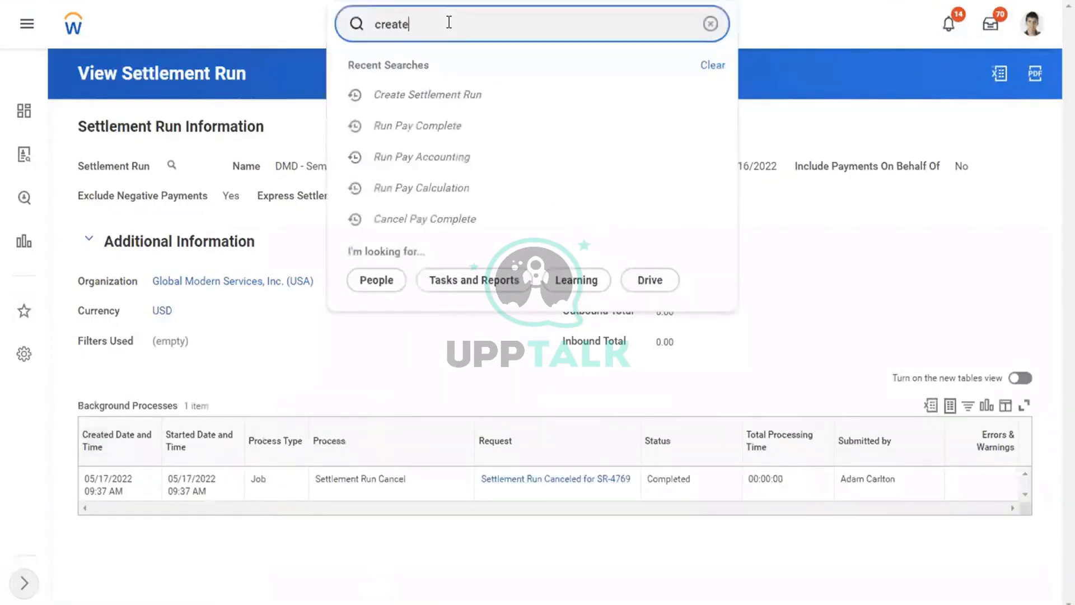
type(" set run")
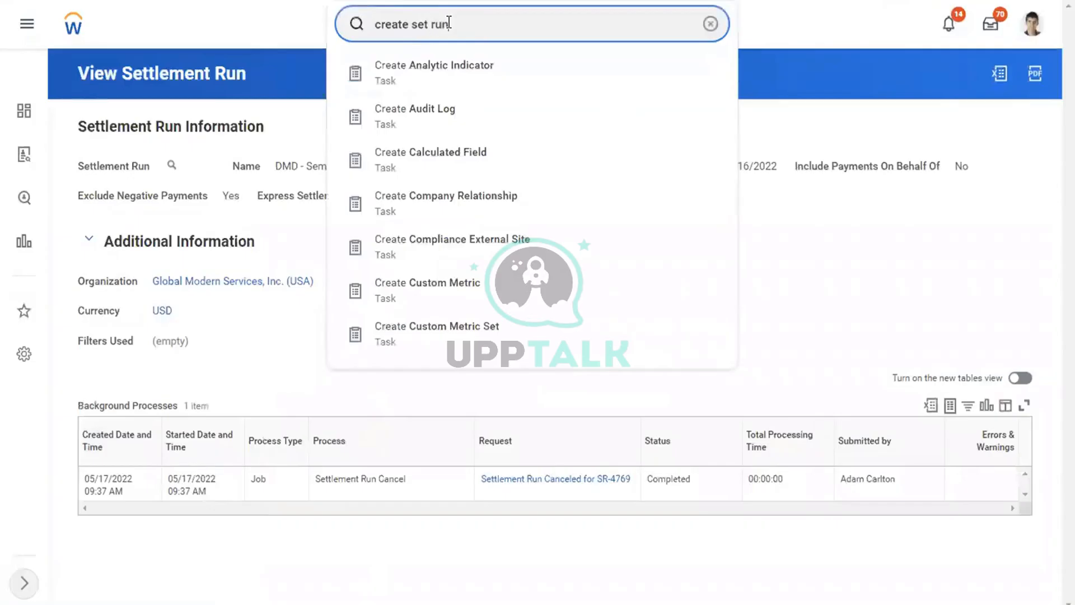
left_click(422, 72)
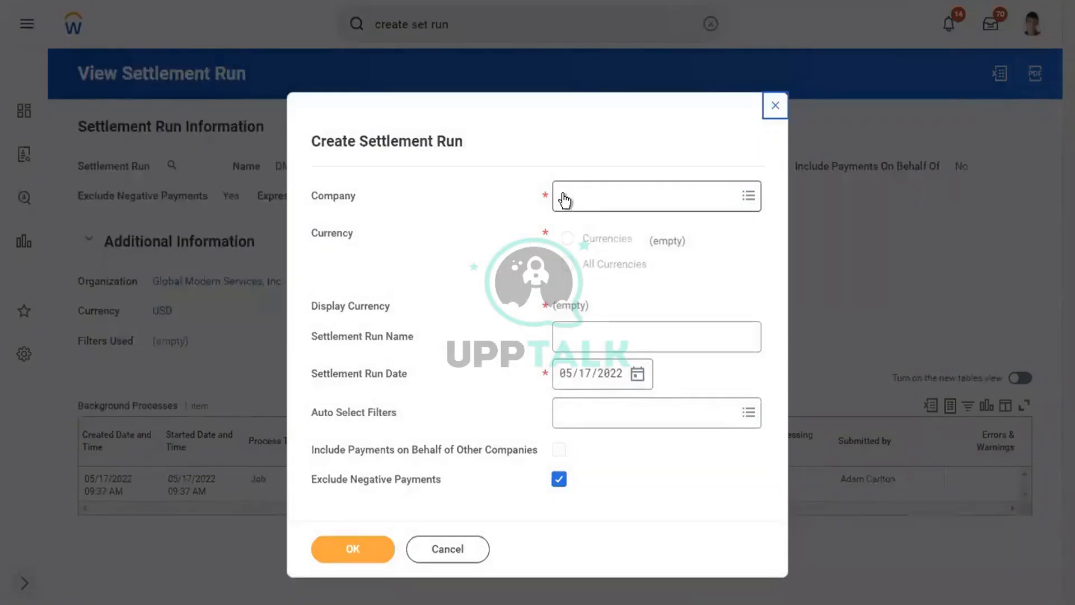
left_click(564, 199)
type("global mod")
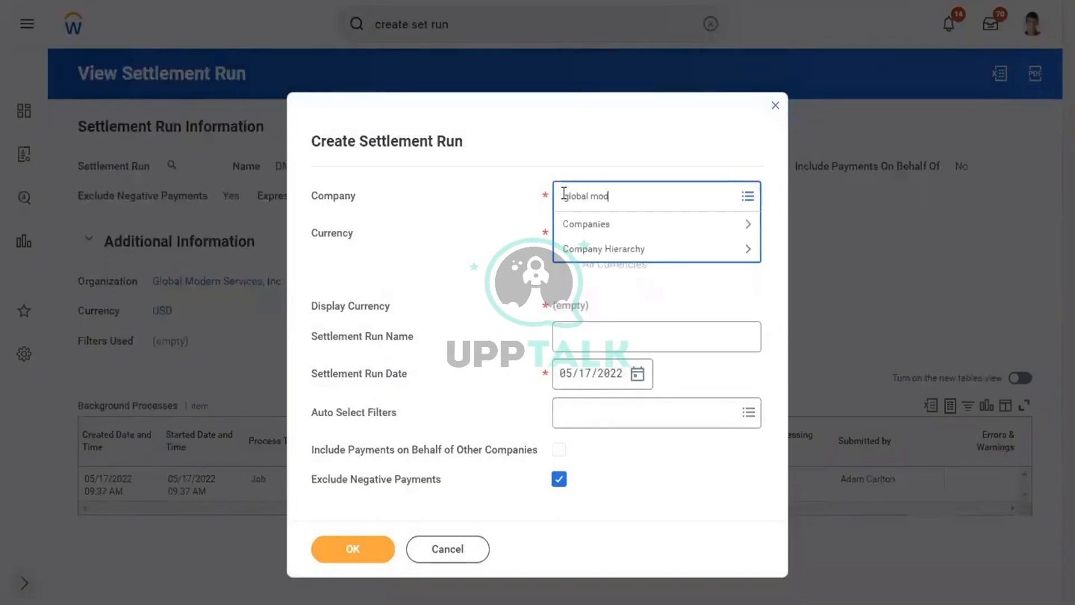
type("ern")
key("Return")
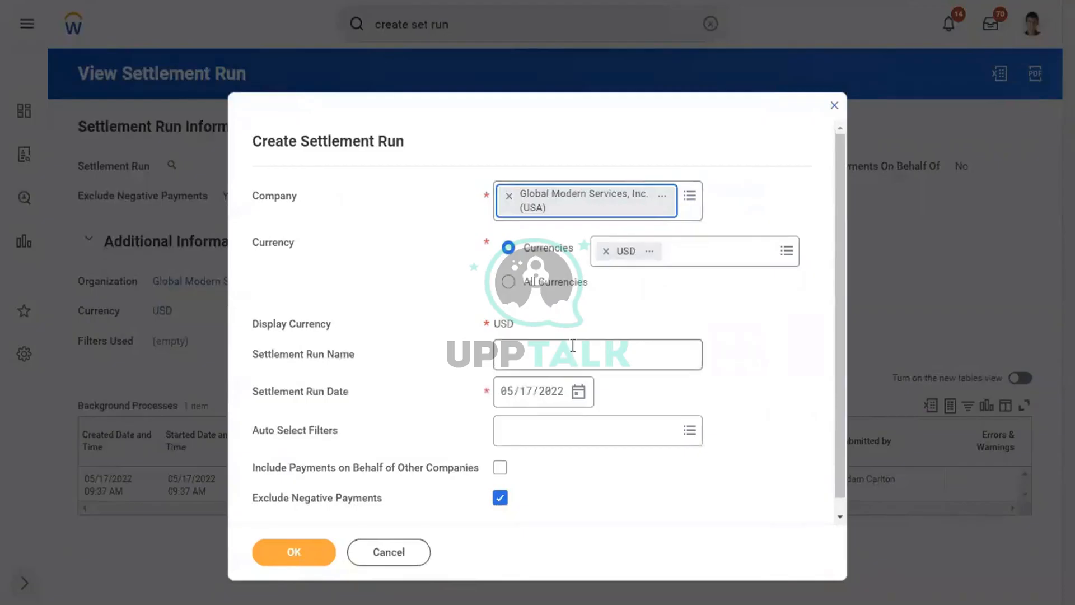
Name the settlement run DMD - Payroll Settlement.
left_click(573, 345)
type("DMD -")
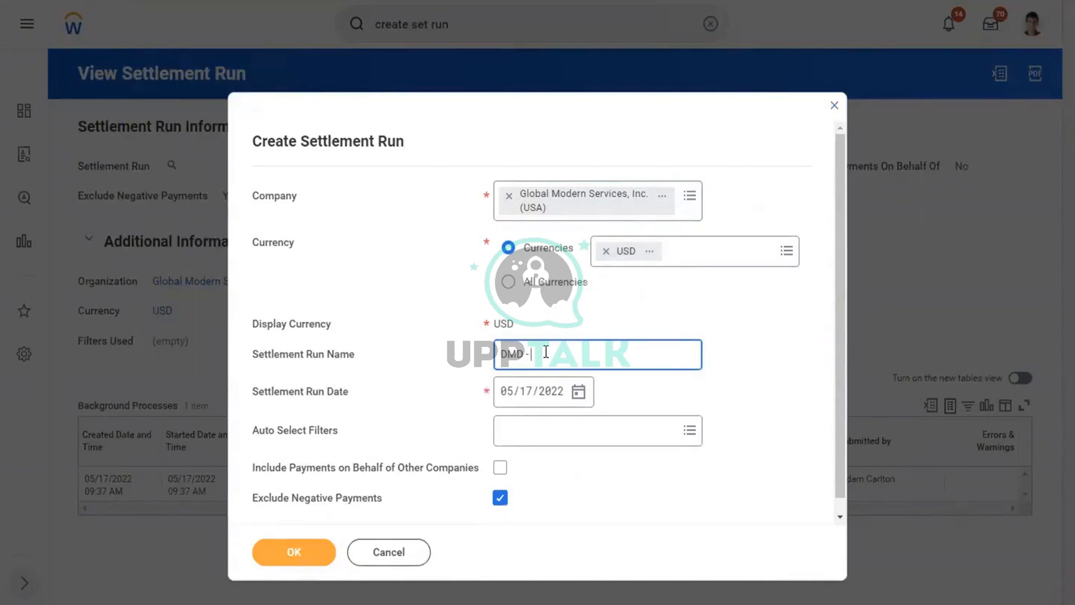
type("Payroll Settlement")
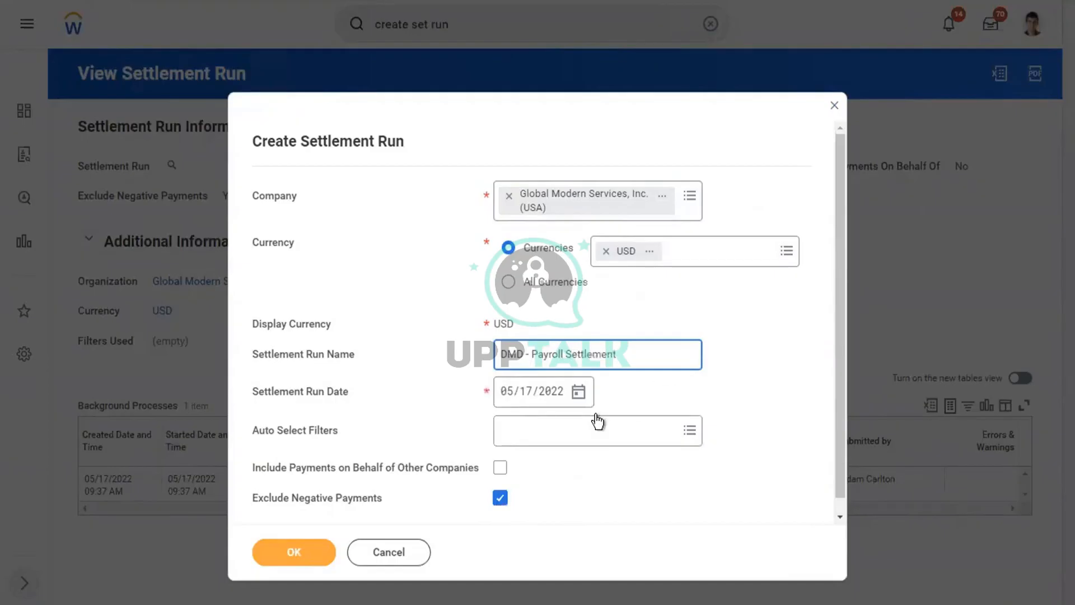
Start a settlement run custom filter for the Auto Select Filters field and set its payment source to Pay Group Exception.
left_click(545, 444)
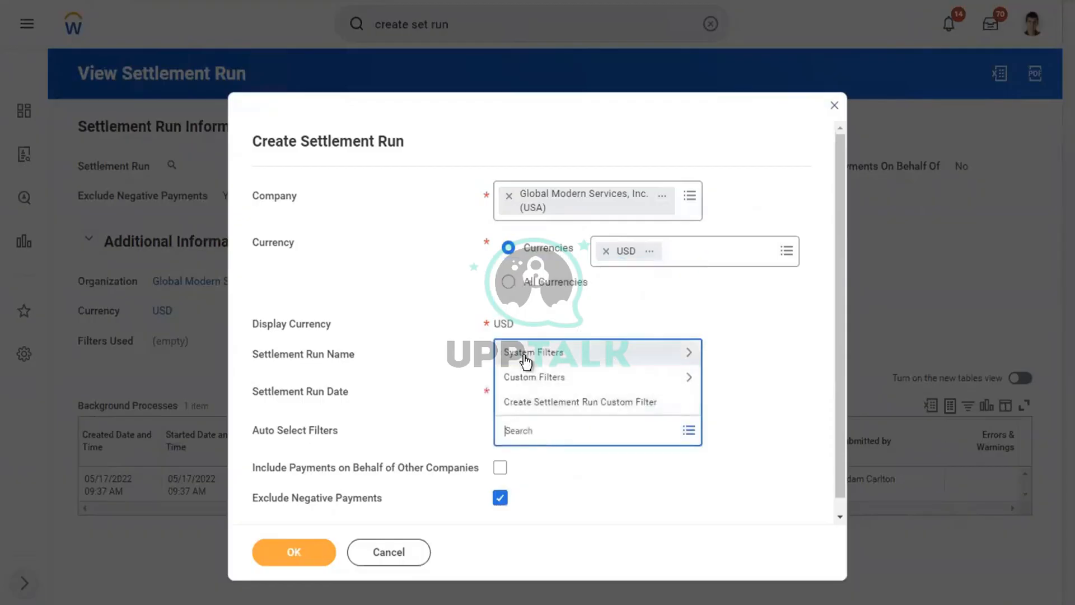
left_click(541, 403)
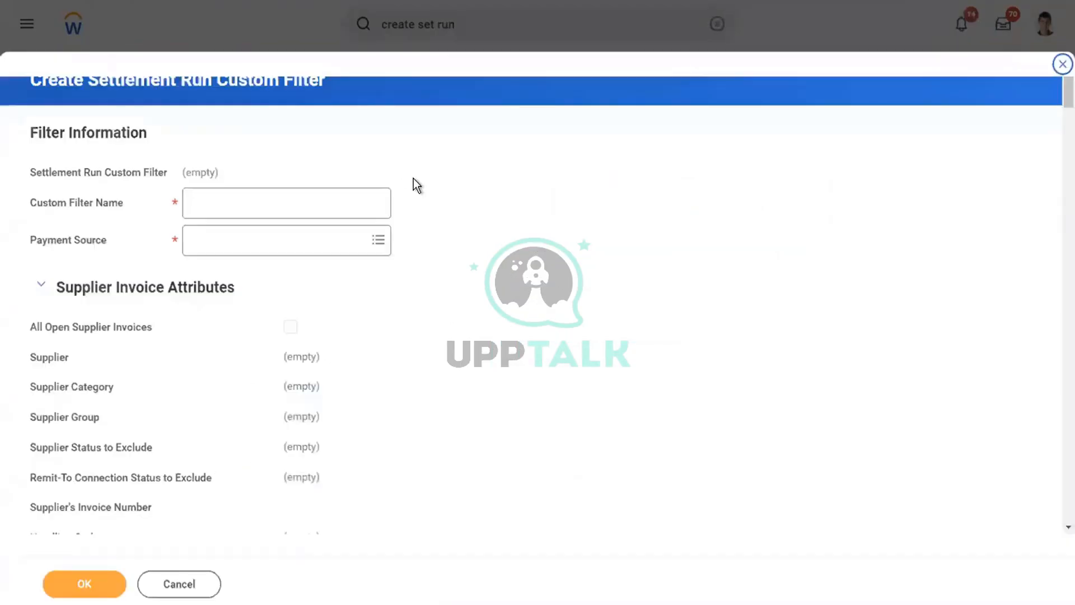
left_click(247, 203)
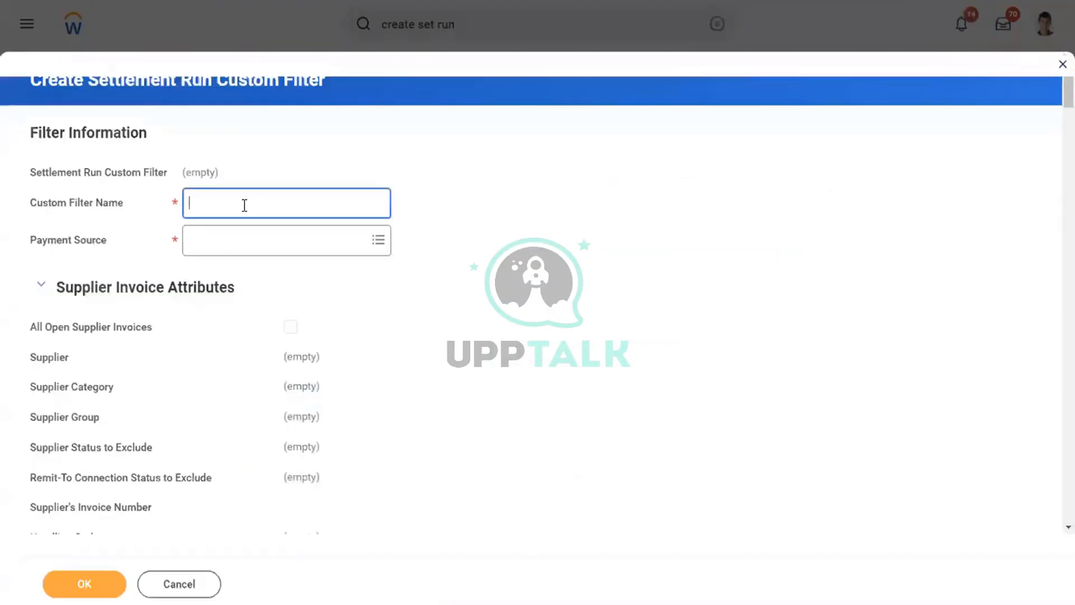
left_click(261, 252)
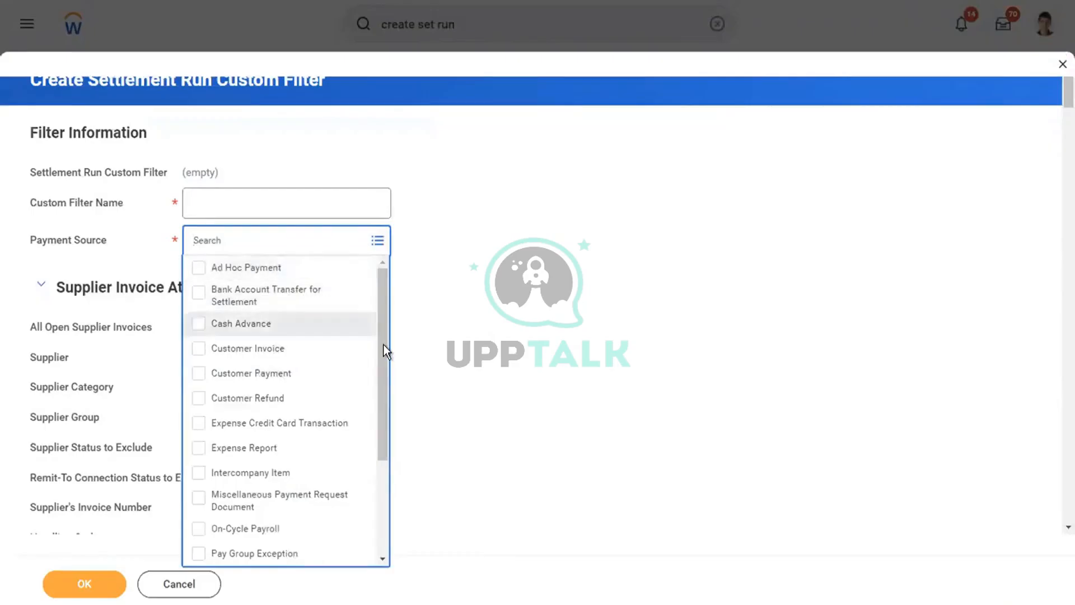
left_click_drag(377, 405, 351, 470)
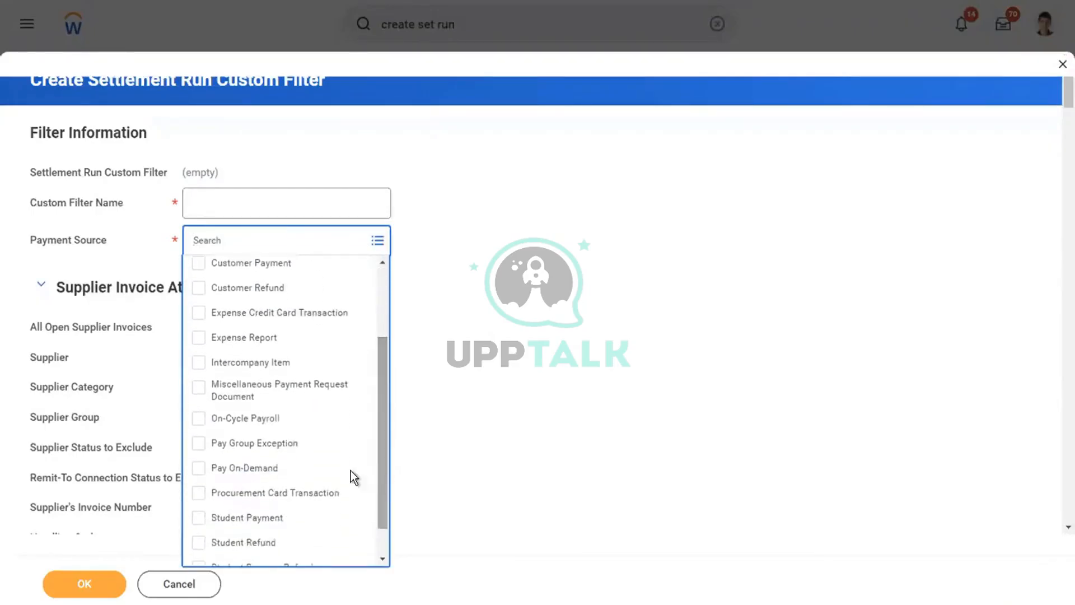
left_click(269, 444)
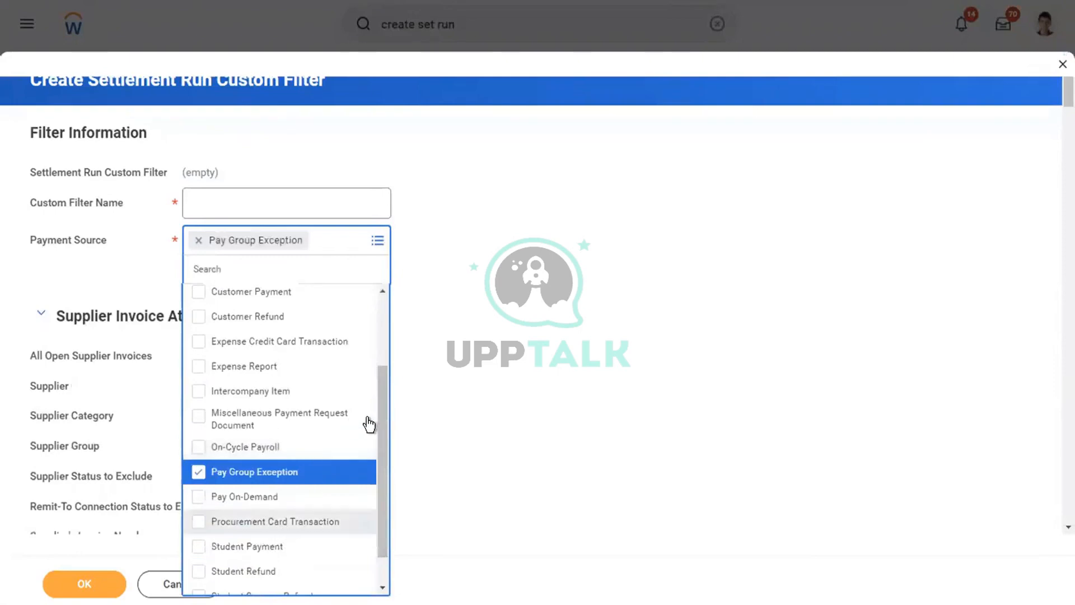
scroll(377, 439, "down", 1)
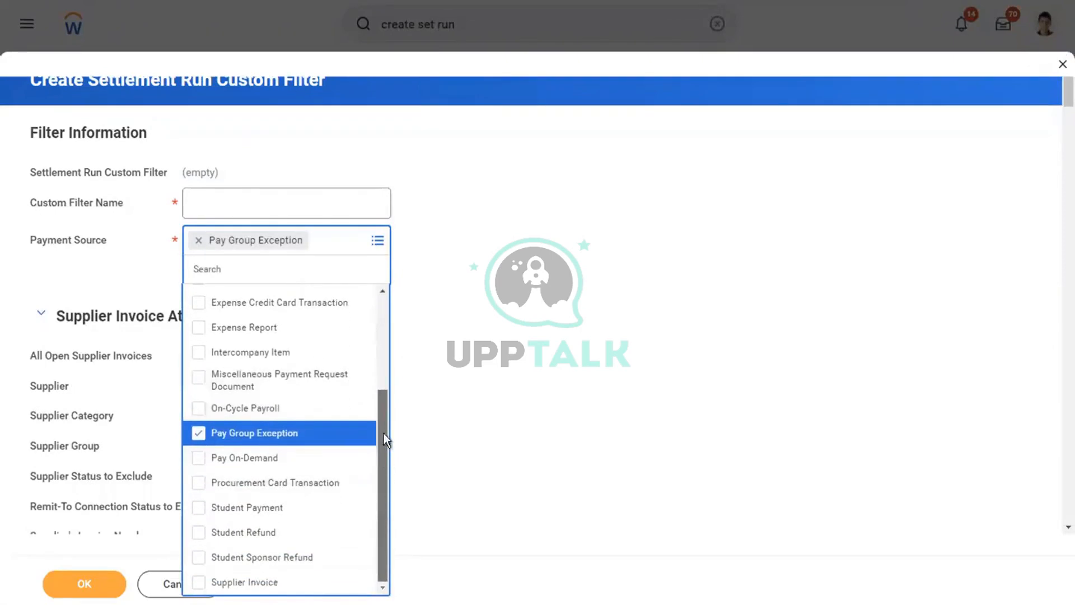
left_click_drag(383, 432, 383, 338)
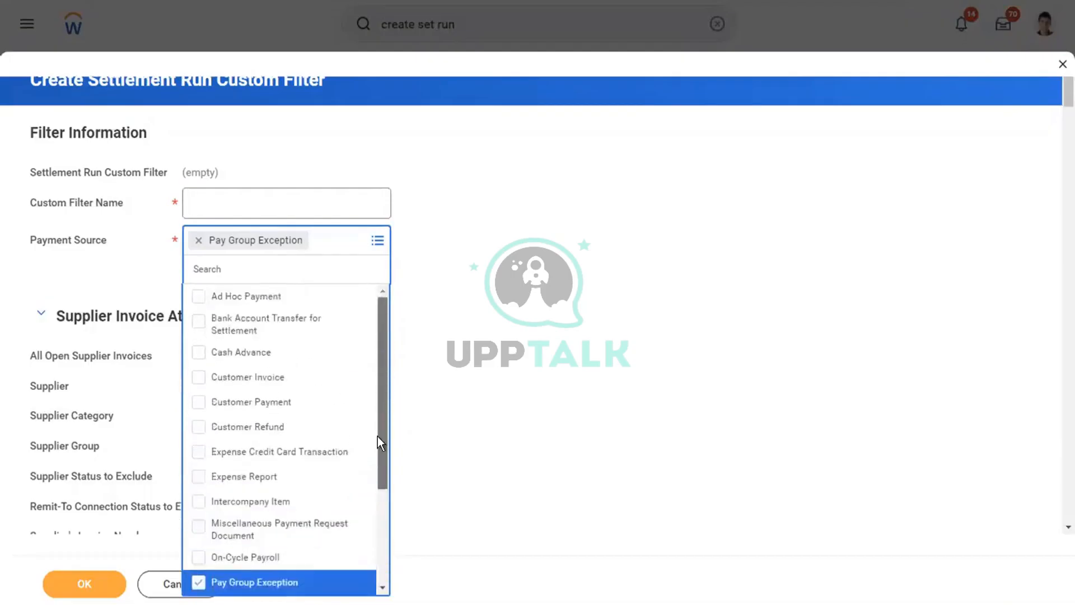
left_click_drag(377, 435, 379, 561)
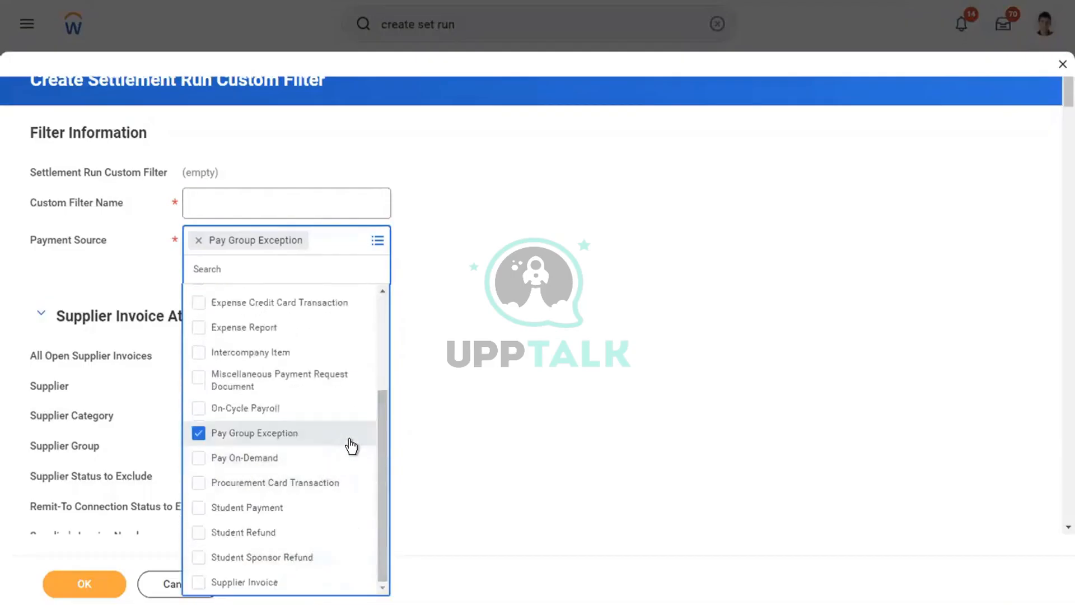
Name the custom filter DMD - Paygroup and save it to the settlement run.
left_click(246, 208)
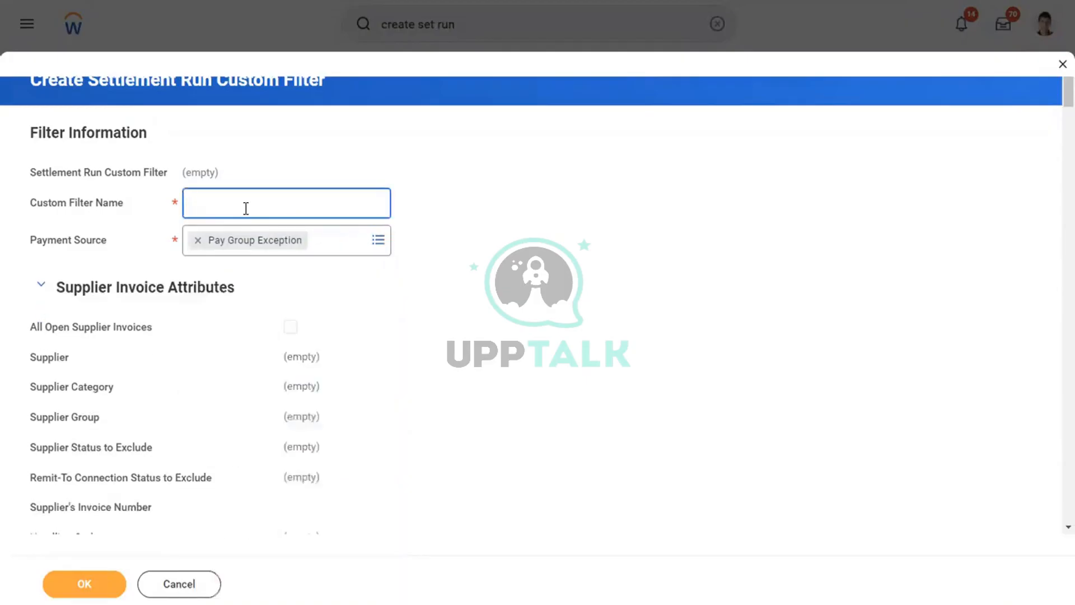
type("DMD - Paygroup")
left_click(86, 582)
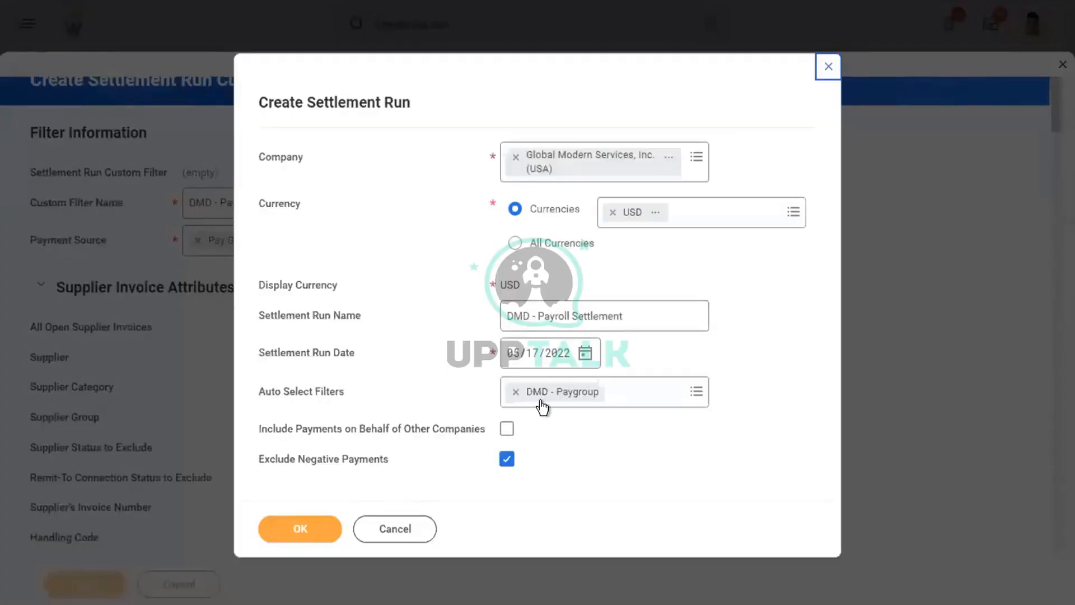
Try to submit the settlement run with the DMD - Paygroup filter, and remove that filter from Auto Select Filters.
left_click(286, 539)
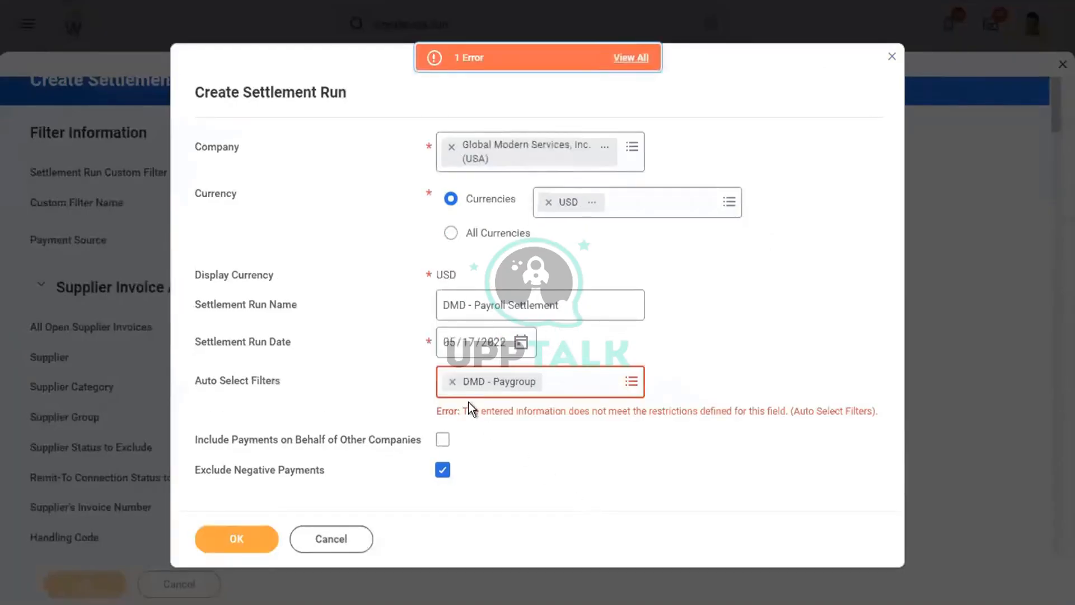
left_click(452, 384)
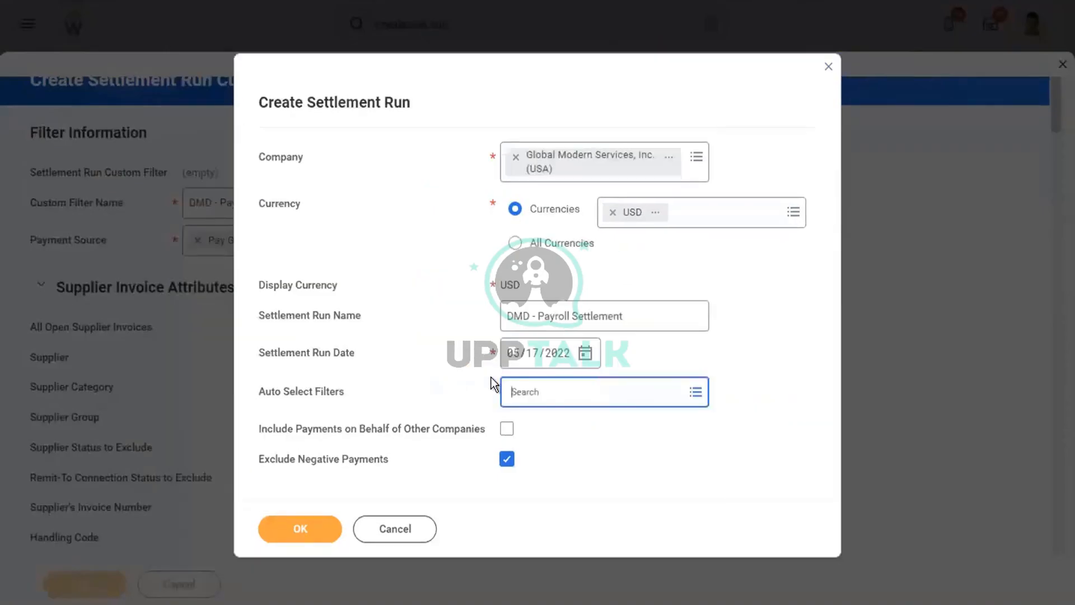
Check the custom filters available for Auto Select Filters, and discard the unsaved settlement run.
left_click(549, 381)
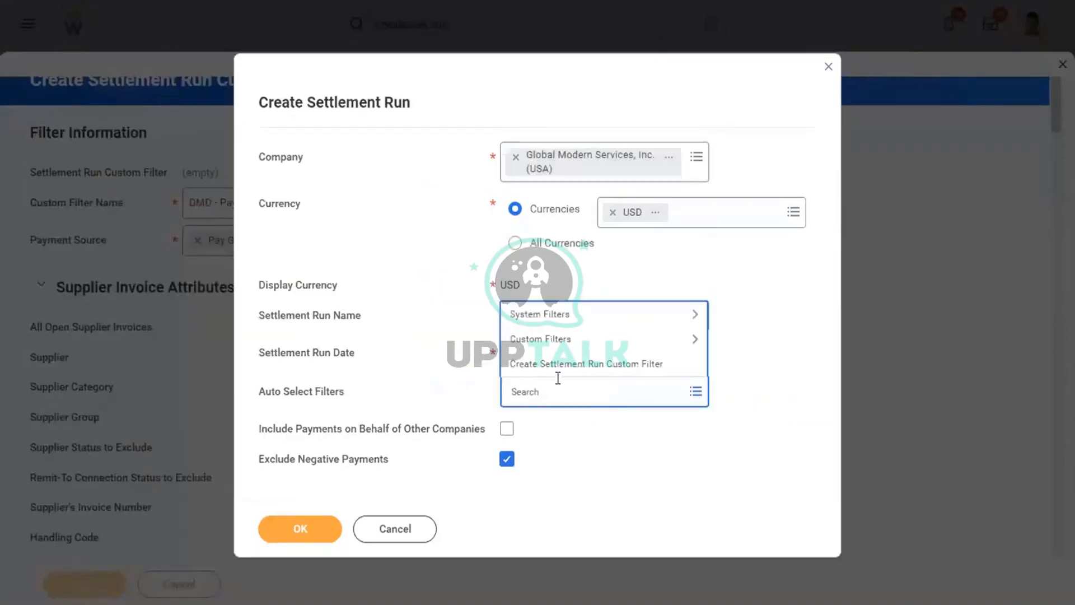
left_click(547, 340)
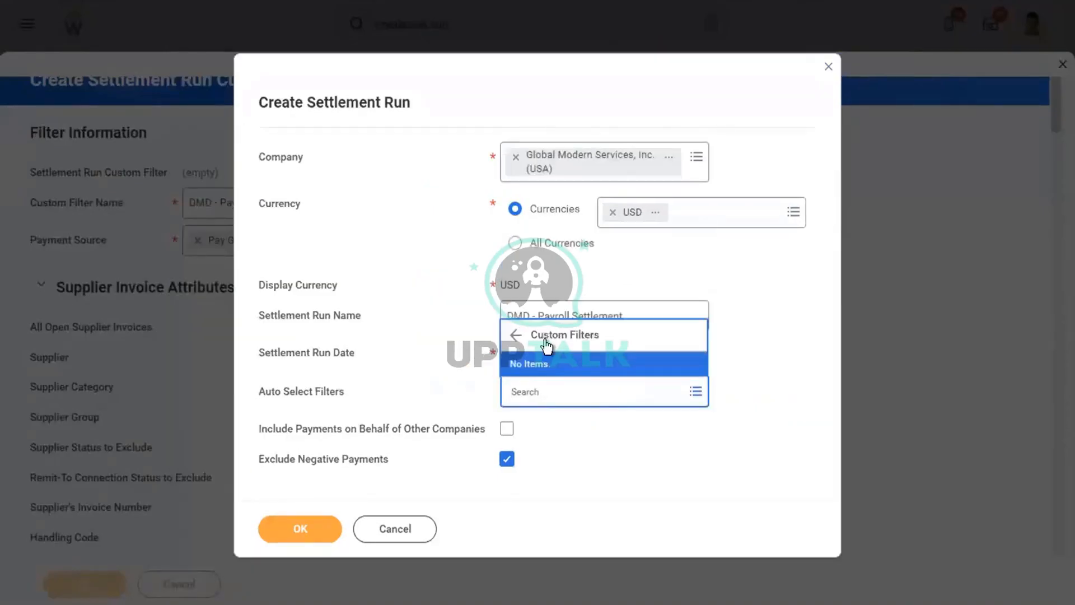
left_click(566, 338)
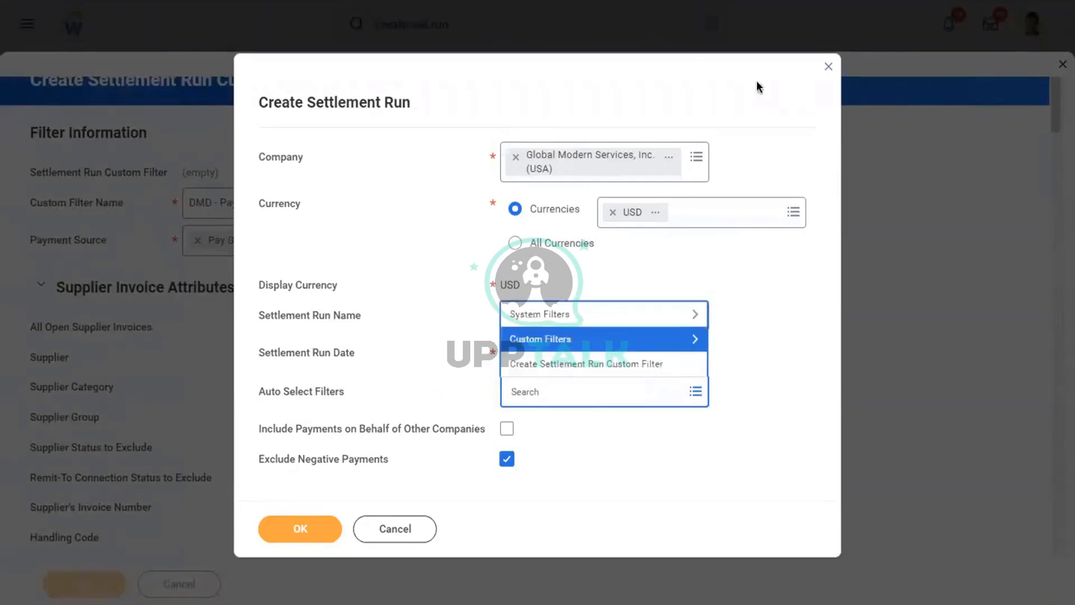
left_click(399, 541)
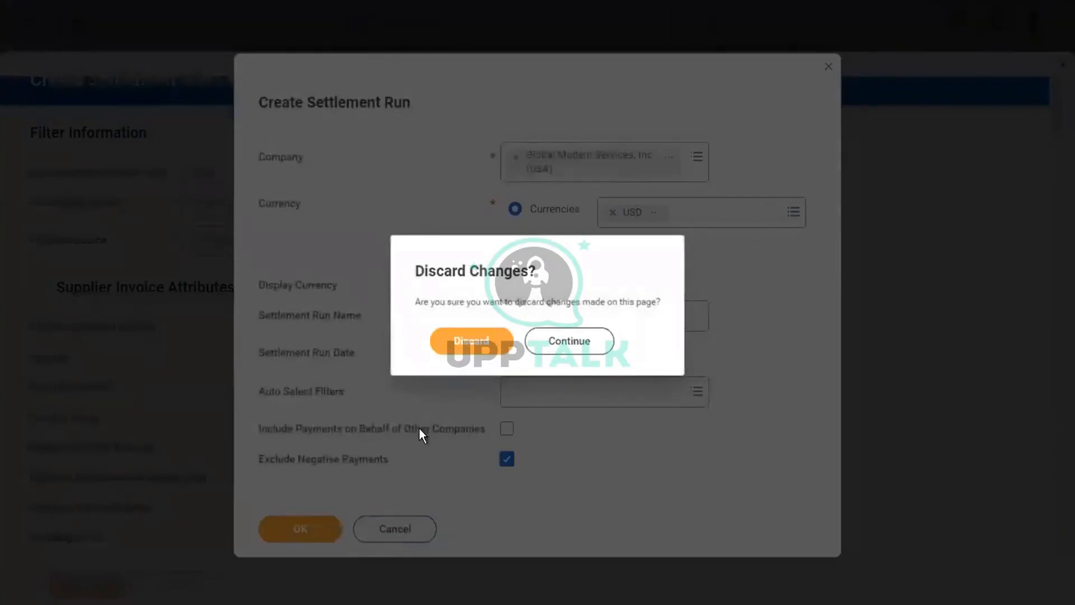
left_click(466, 349)
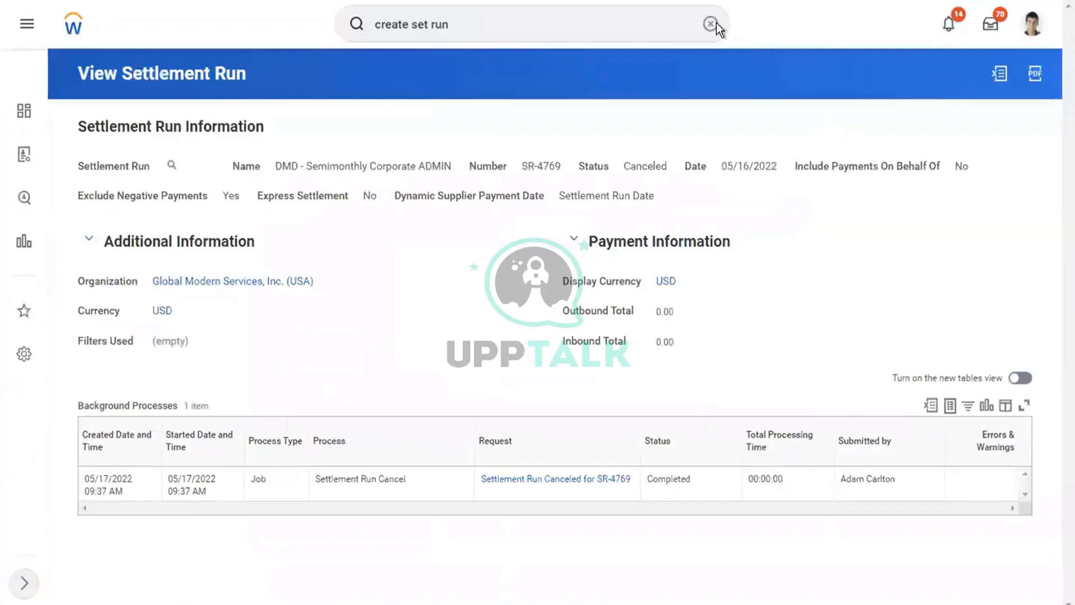
Find the Start Proxy task and start a proxy session, entering the full name of the worker to act as.
left_click(711, 26)
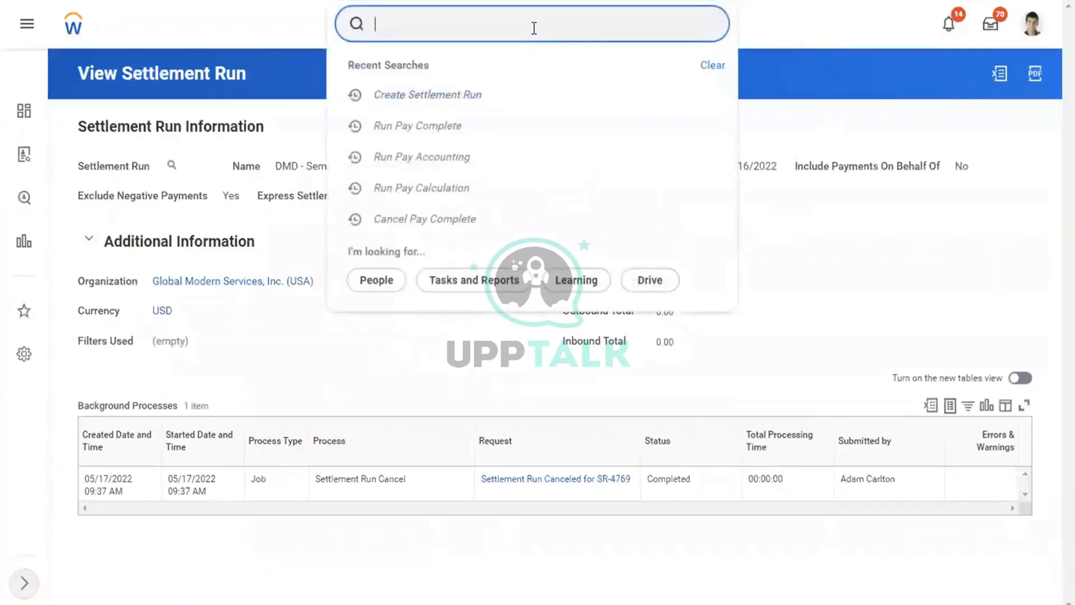
type("start proxy")
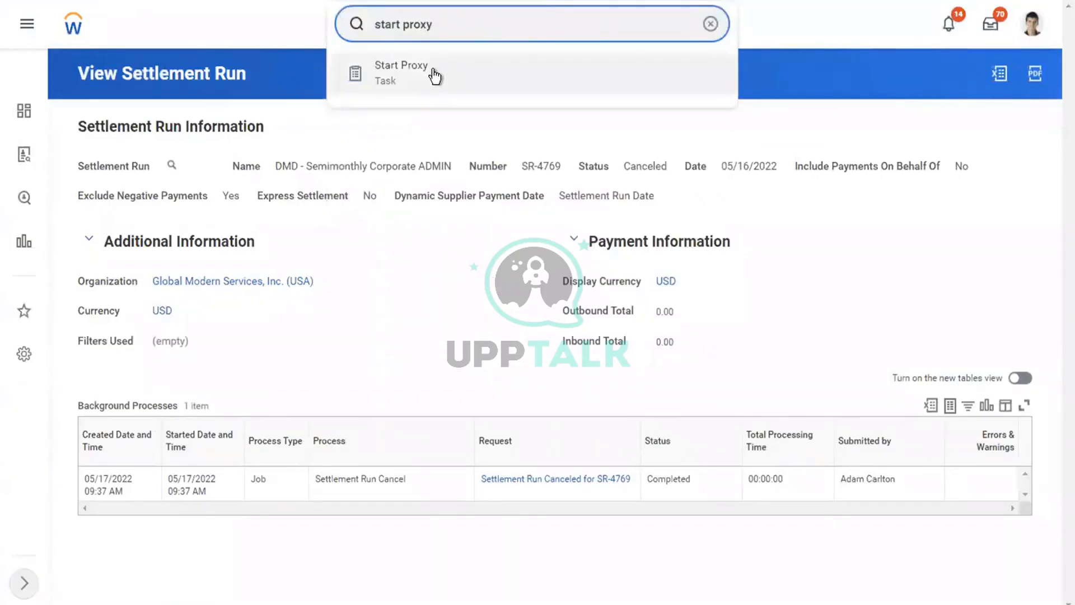
left_click(432, 73)
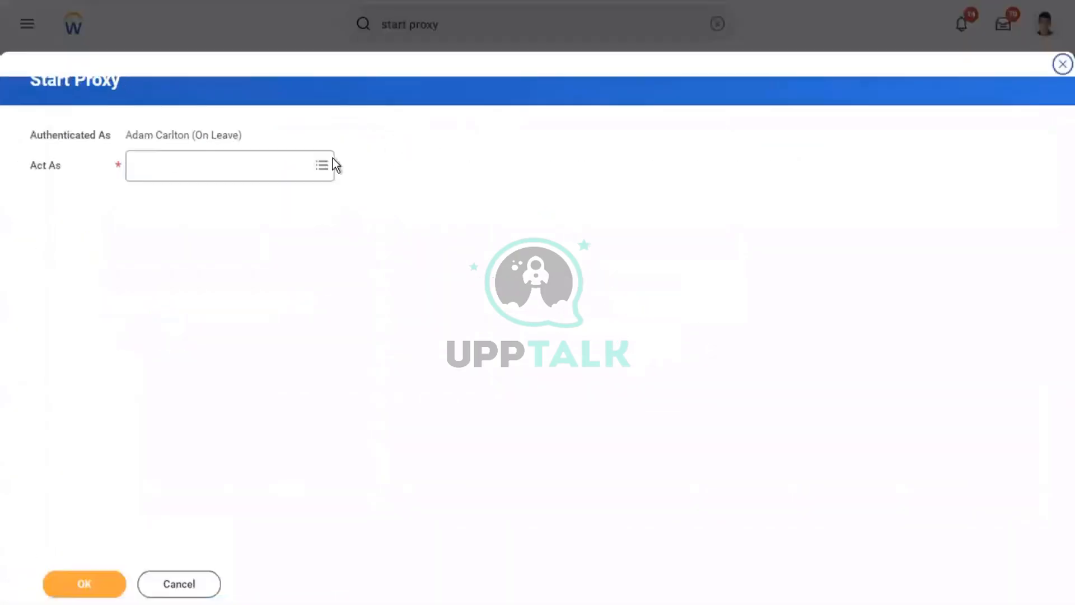
left_click(286, 162)
type("betty")
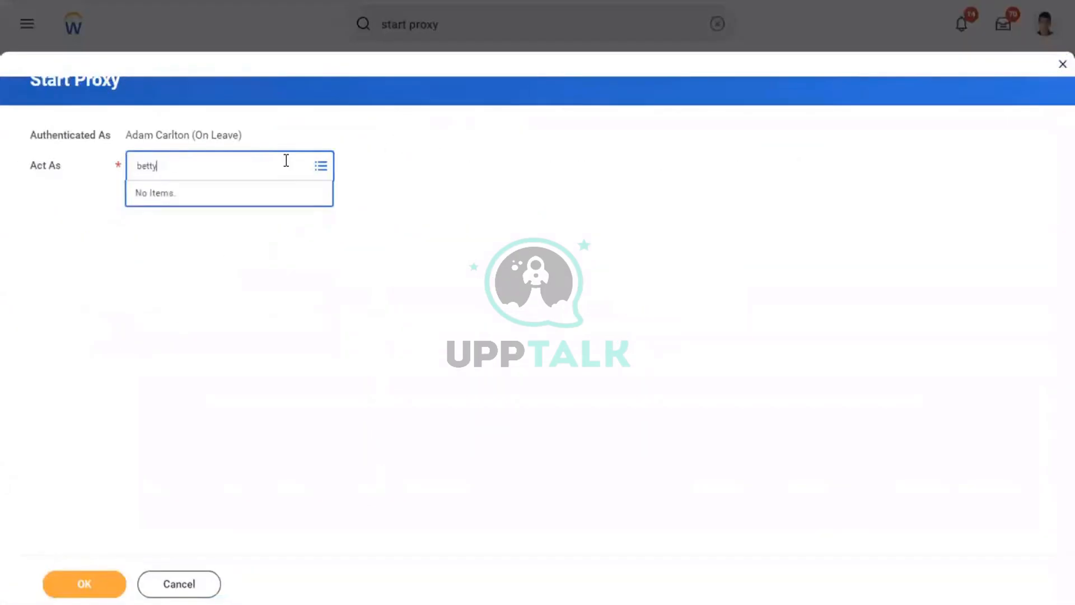
type(" liu")
key("Return")
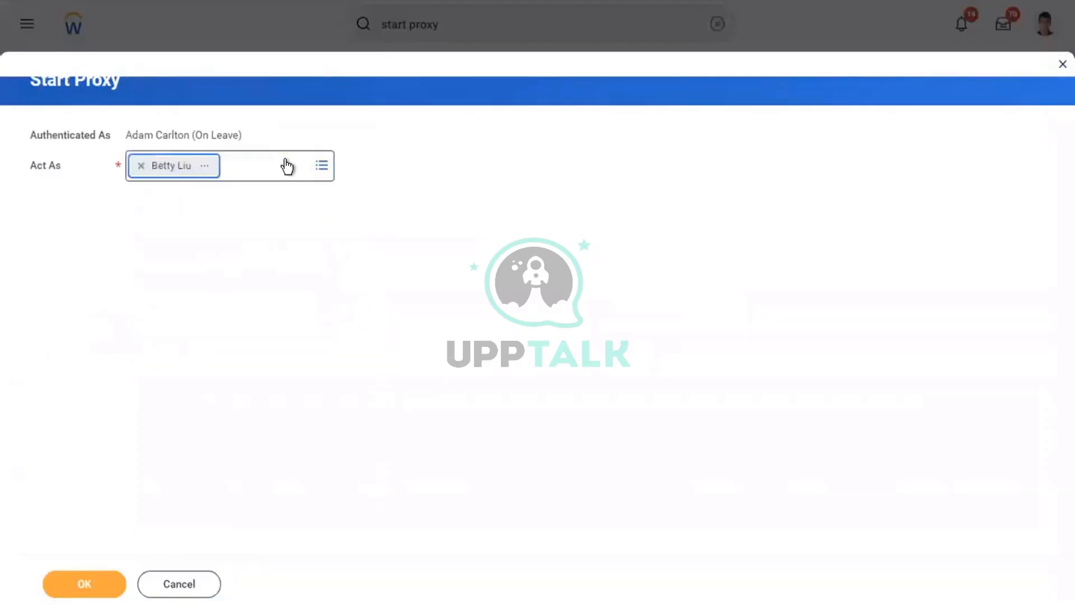
left_click(86, 586)
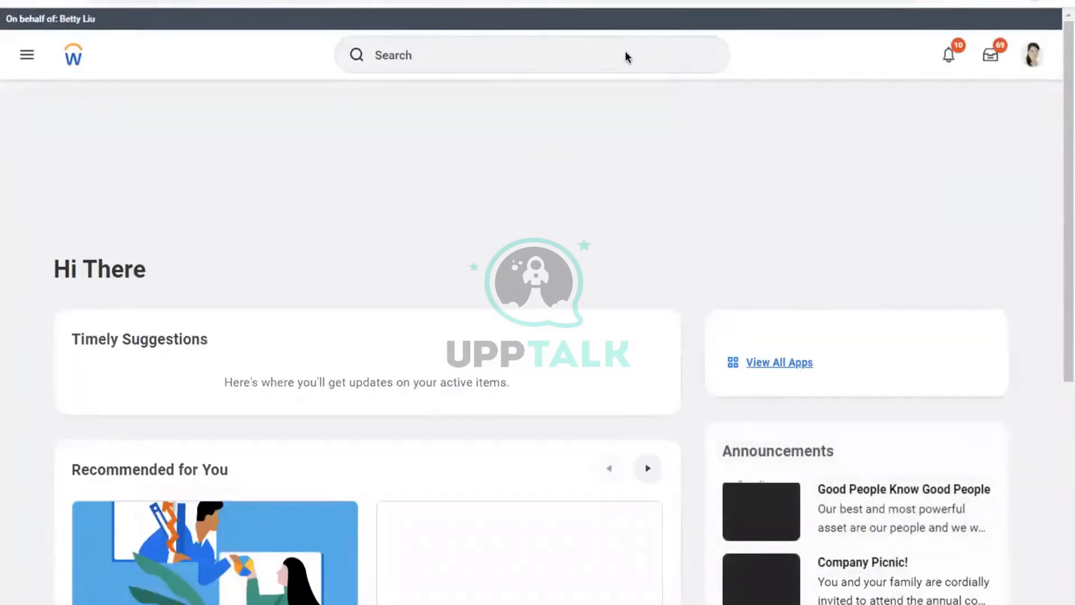
Search for the Create Settlement Run task and open it.
left_click(454, 56)
type("cre")
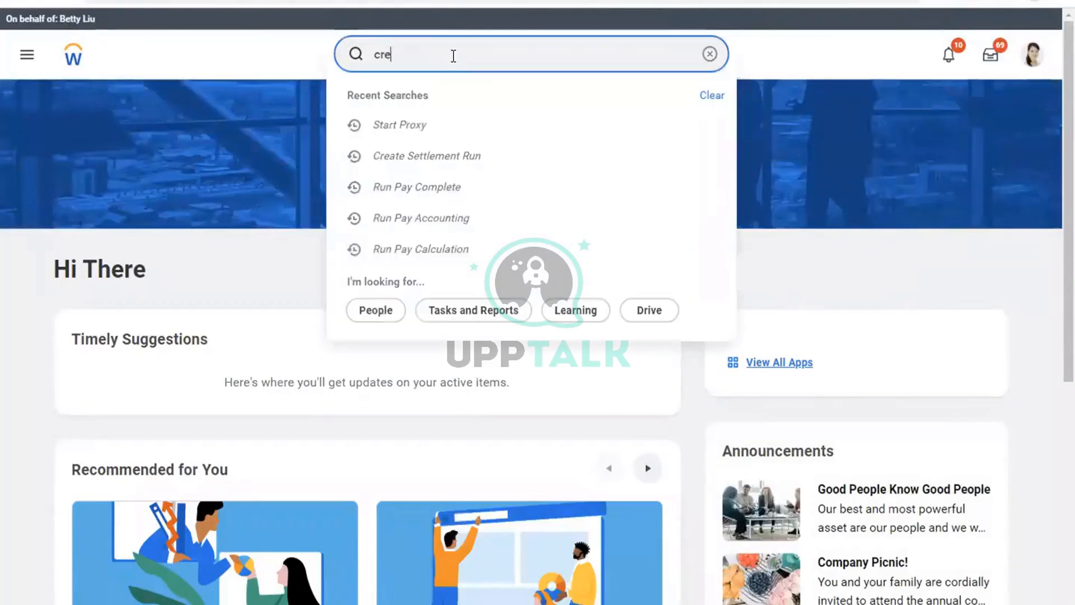
type("ate s")
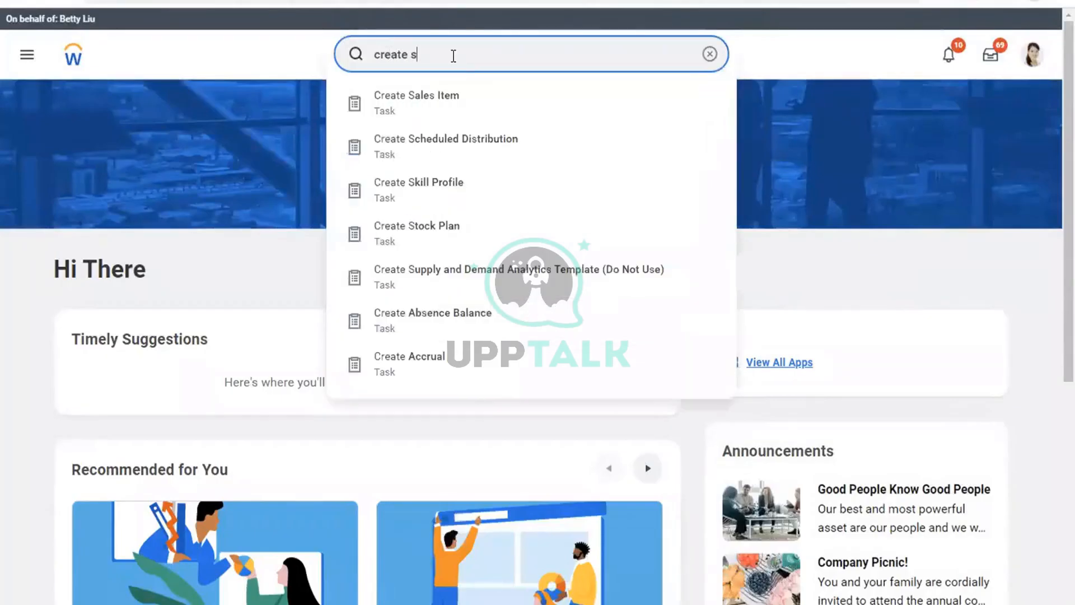
type("et run")
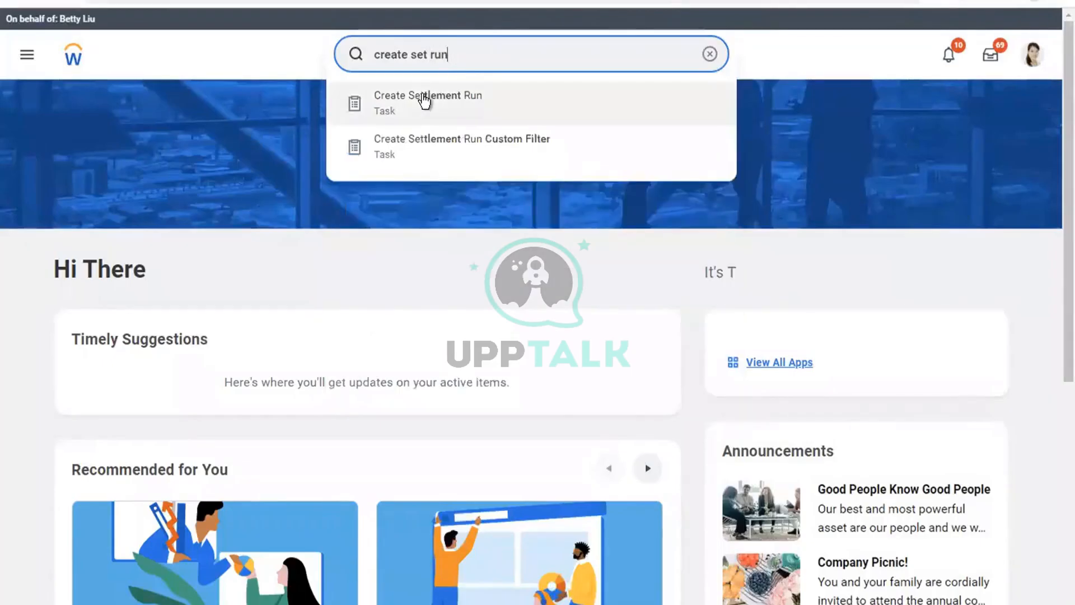
left_click(424, 100)
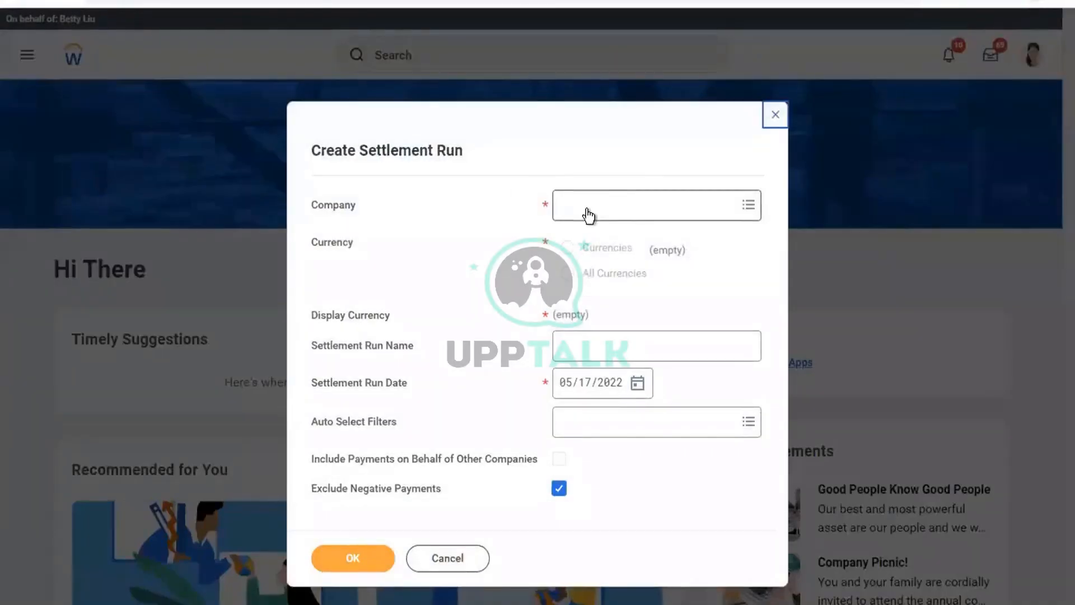
Set the settlement run's company to Global Modern Services, Inc. (USA) and name the run DMD - Payroll Settlement Run.
left_click(588, 216)
type("global usa")
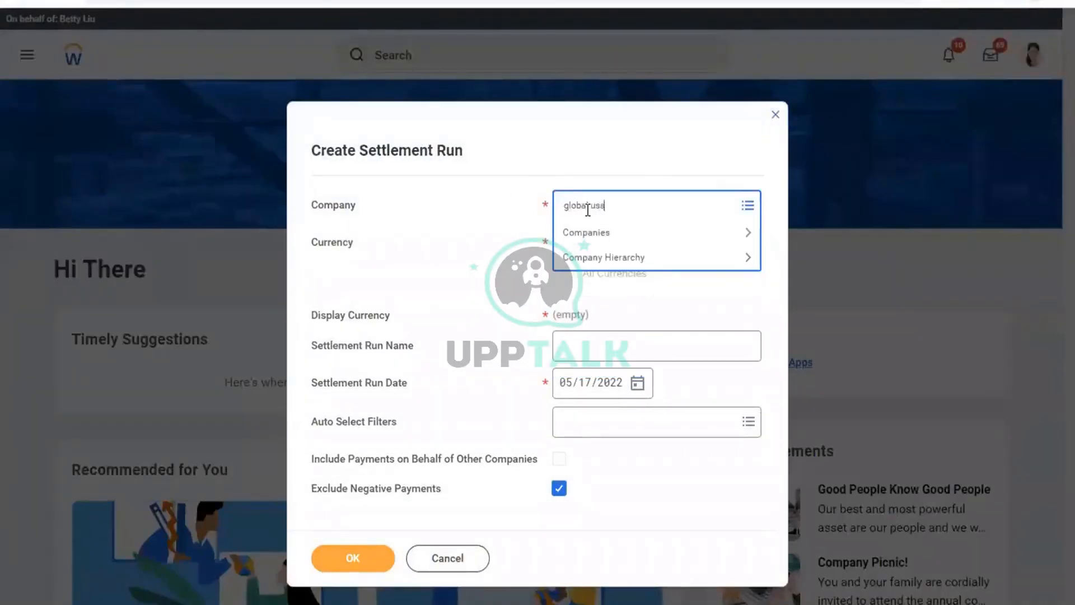
key("Return")
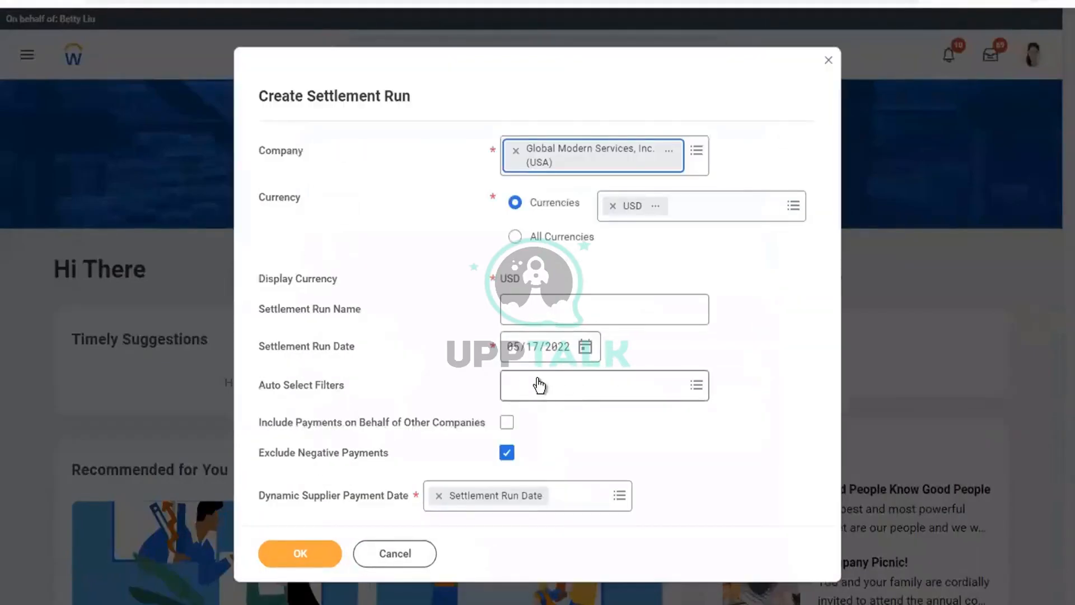
left_click(547, 307)
type("DMD ")
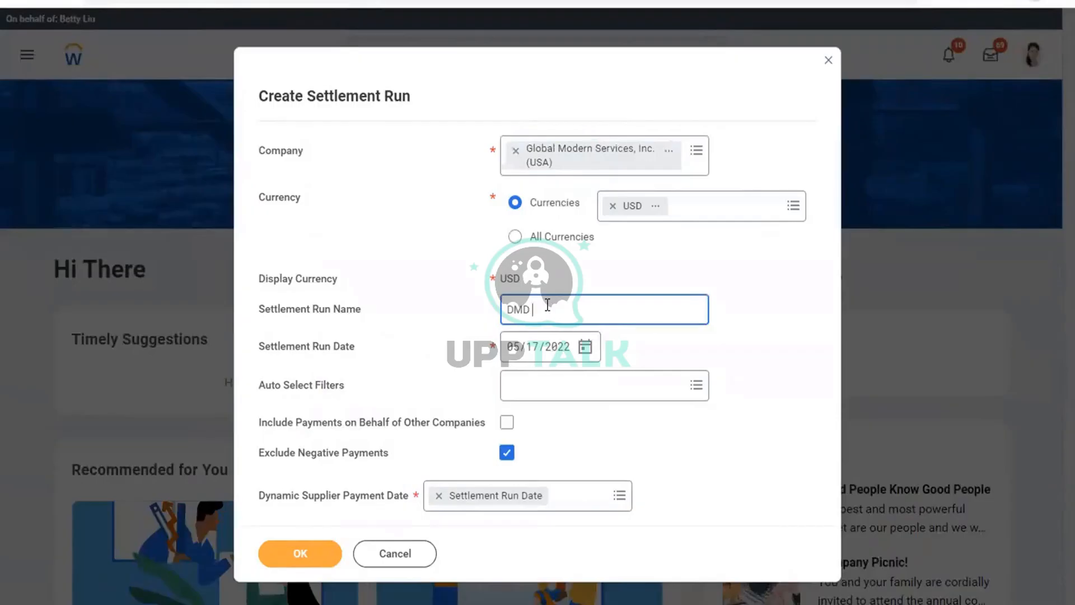
type("- Payroll Settlement Run")
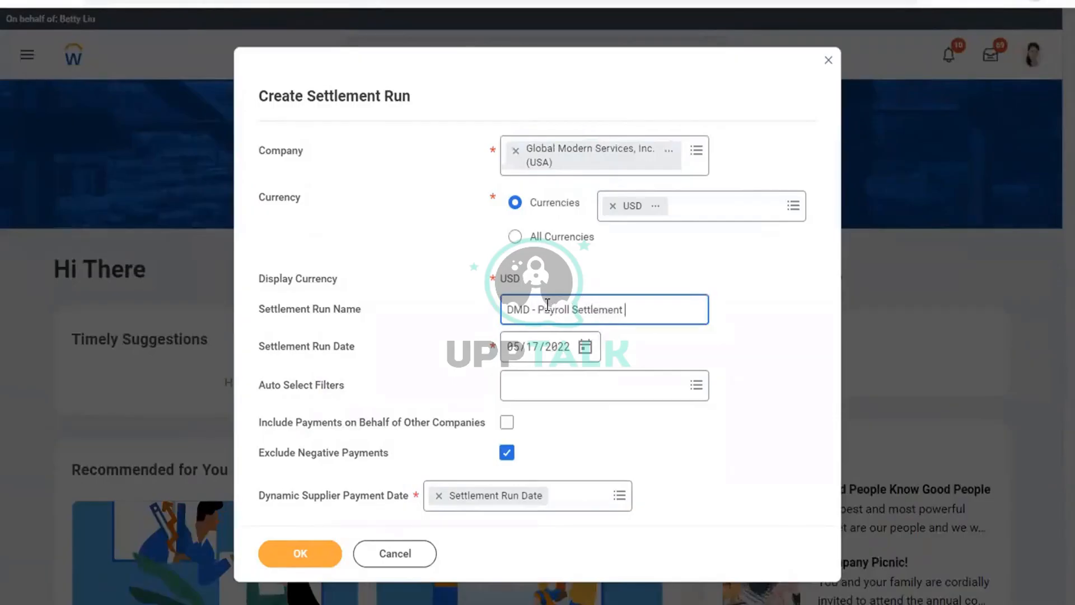
Add the system filters All Available Pay Group Exceptions and All Available Pay Groups to Auto Select Filters.
left_click(538, 379)
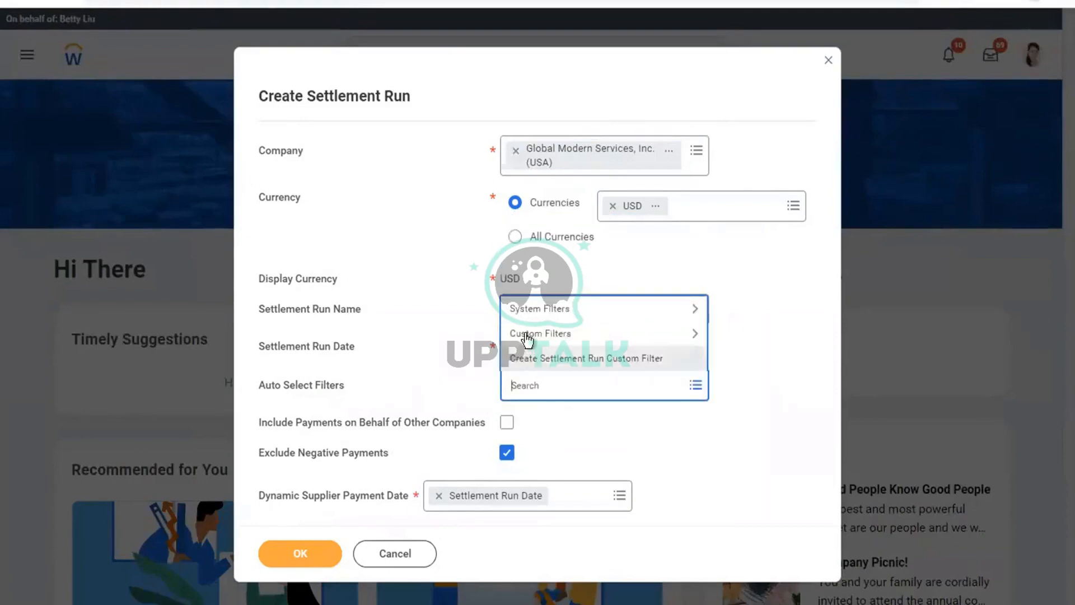
left_click(526, 307)
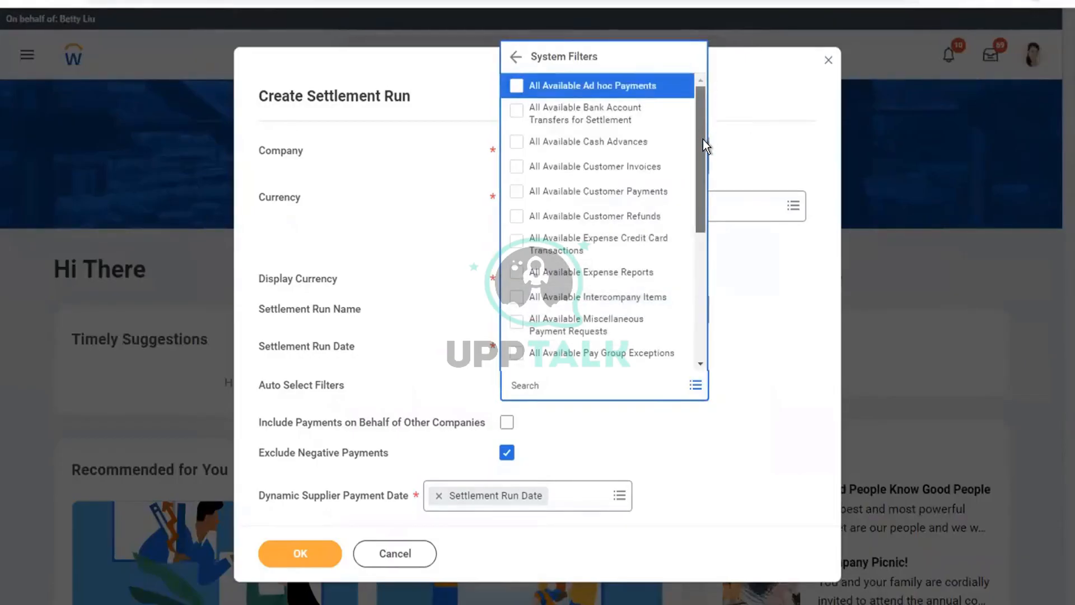
left_click_drag(704, 140, 700, 206)
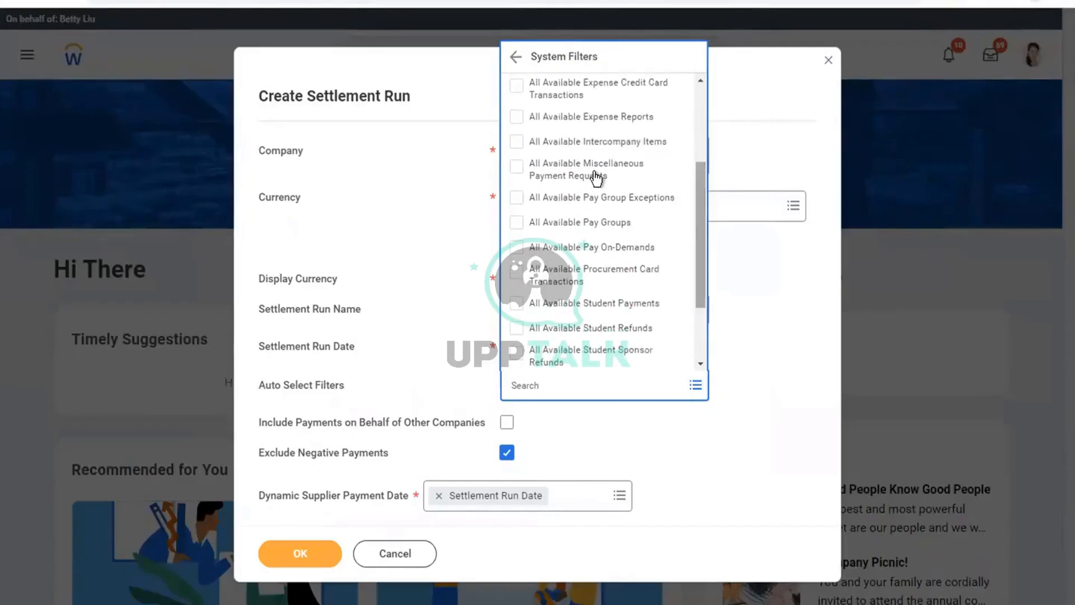
left_click(562, 198)
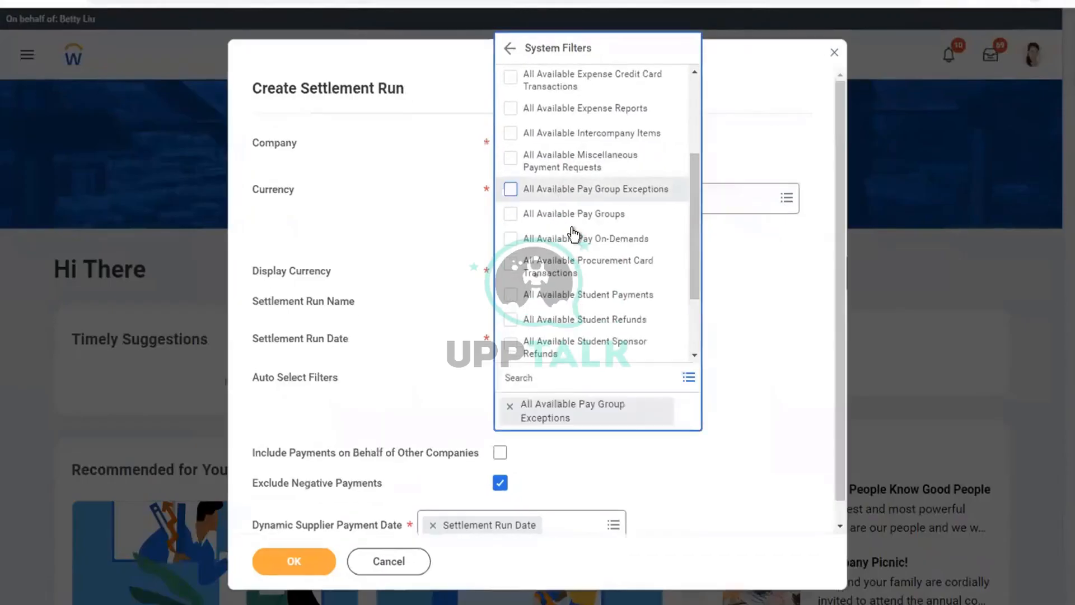
left_click(542, 219)
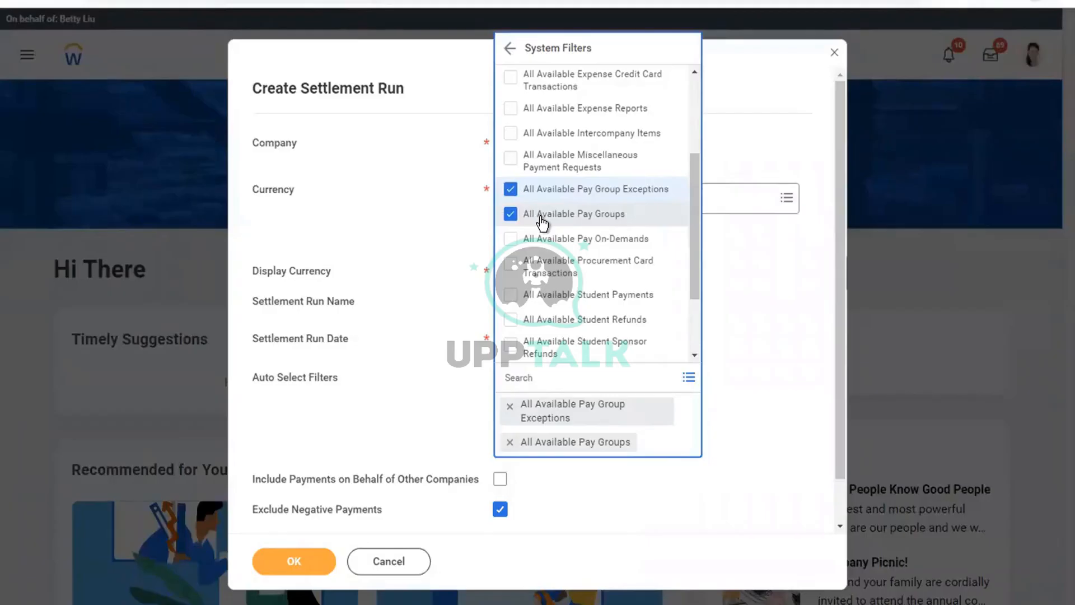
left_click(443, 387)
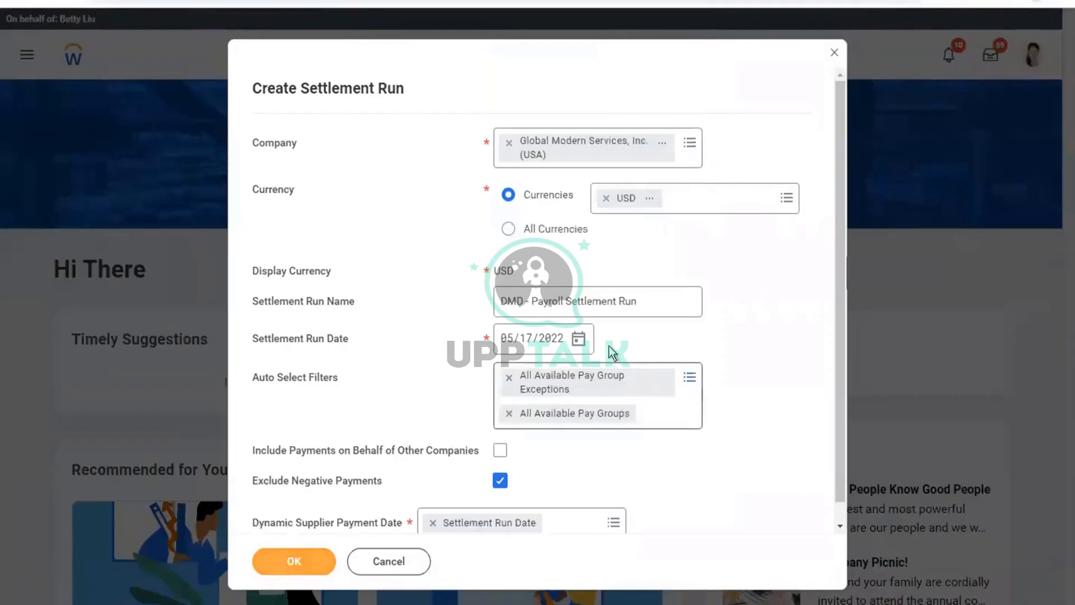
Set the settlement run date to 05/16/2022 and submit the settlement run.
left_click(579, 340)
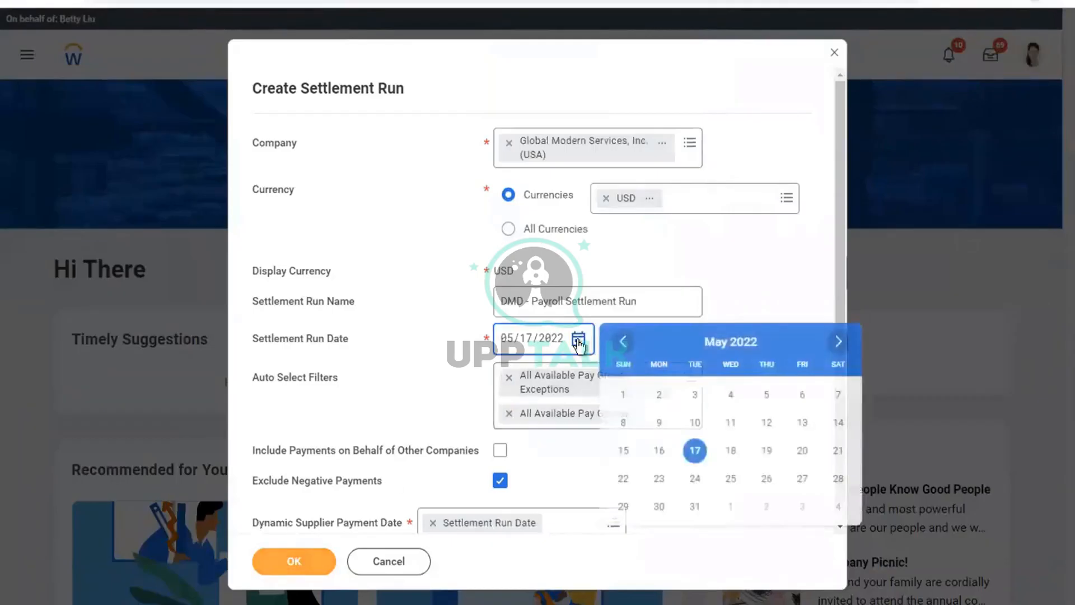
left_click(659, 452)
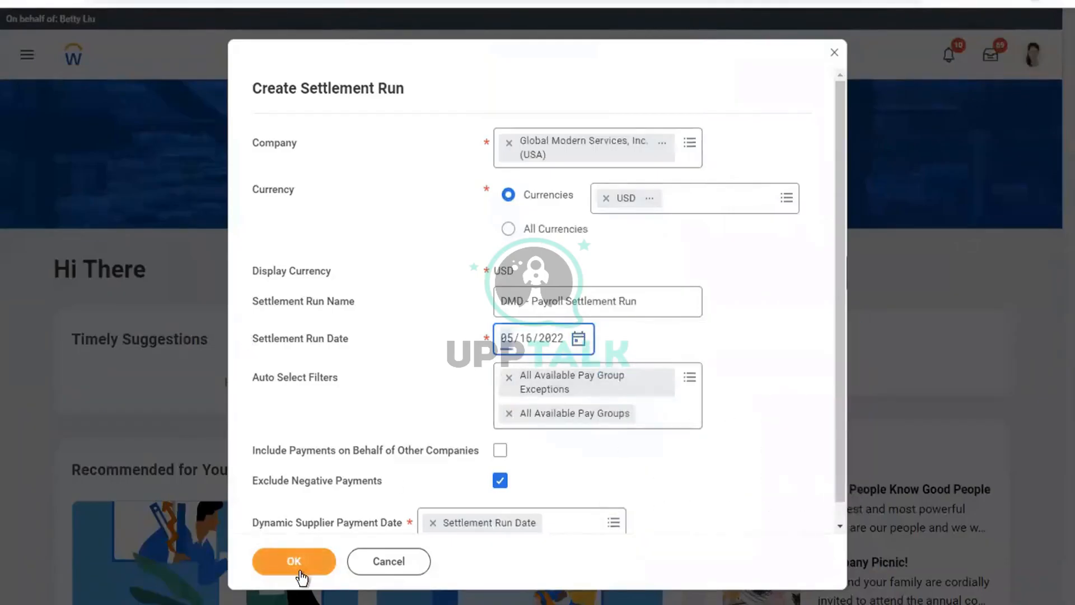
left_click(294, 570)
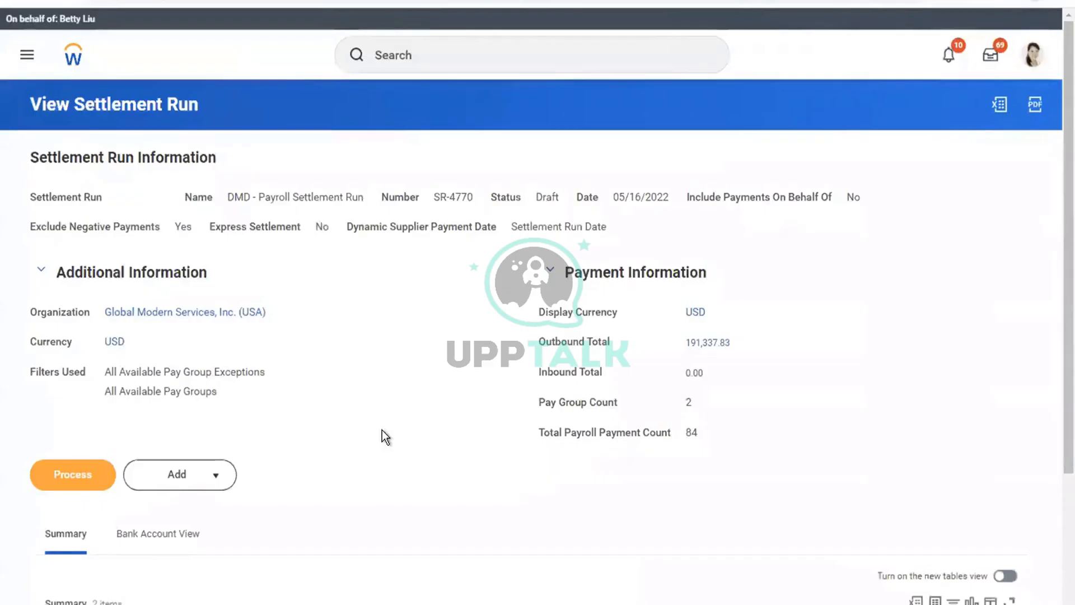
Review the settlement run's summary table and the payment types available to add to the run.
scroll(382, 431, "down", 3)
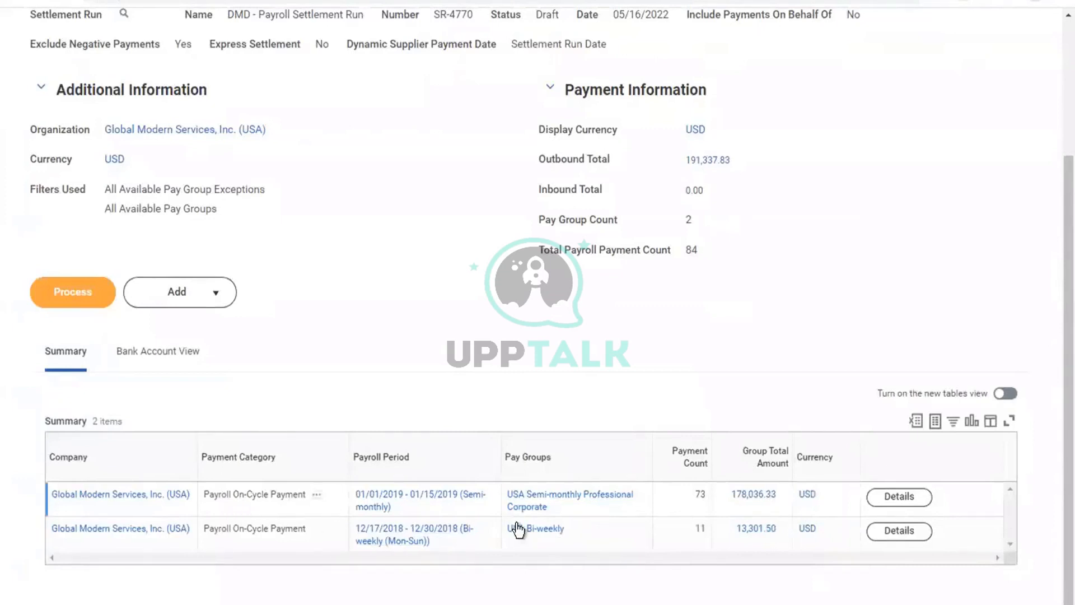
left_click(218, 295)
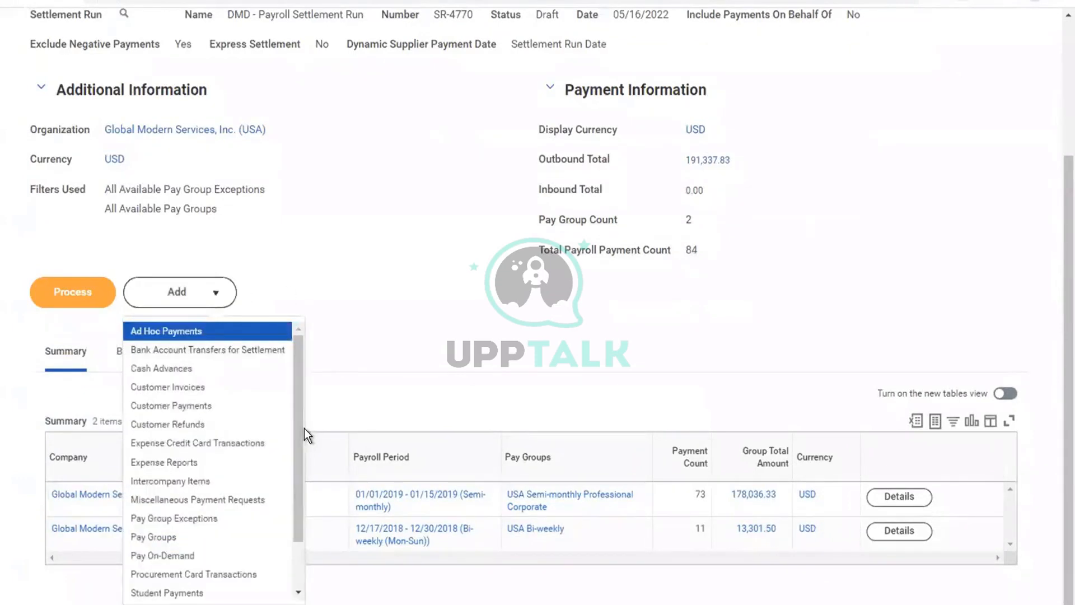
left_click(388, 348)
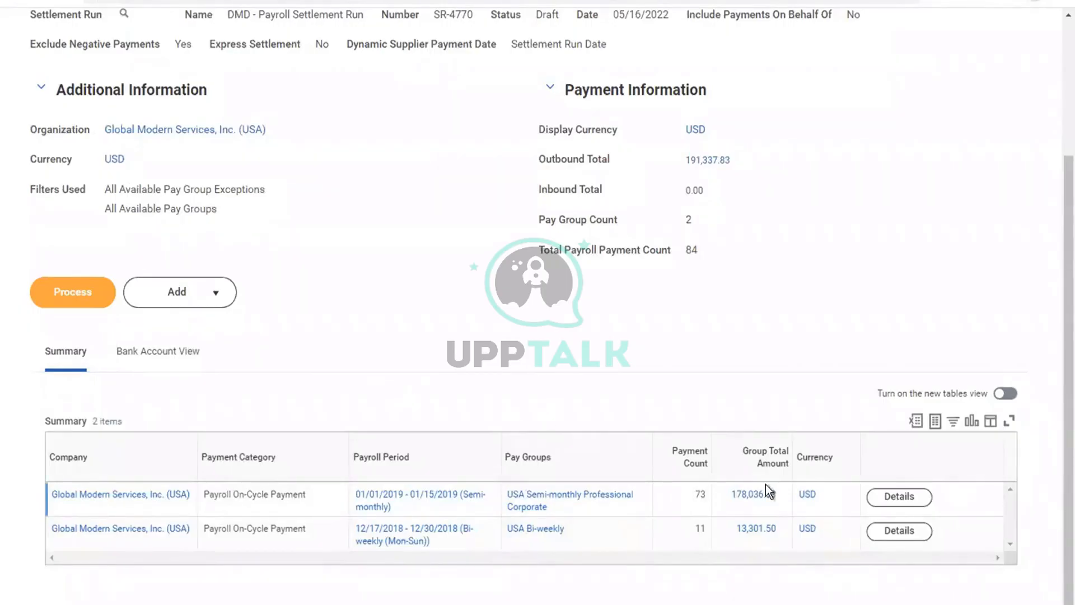
View the payment details of the USA Semi-monthly Professional Corporate pay group and return to the run's summary.
left_click(894, 497)
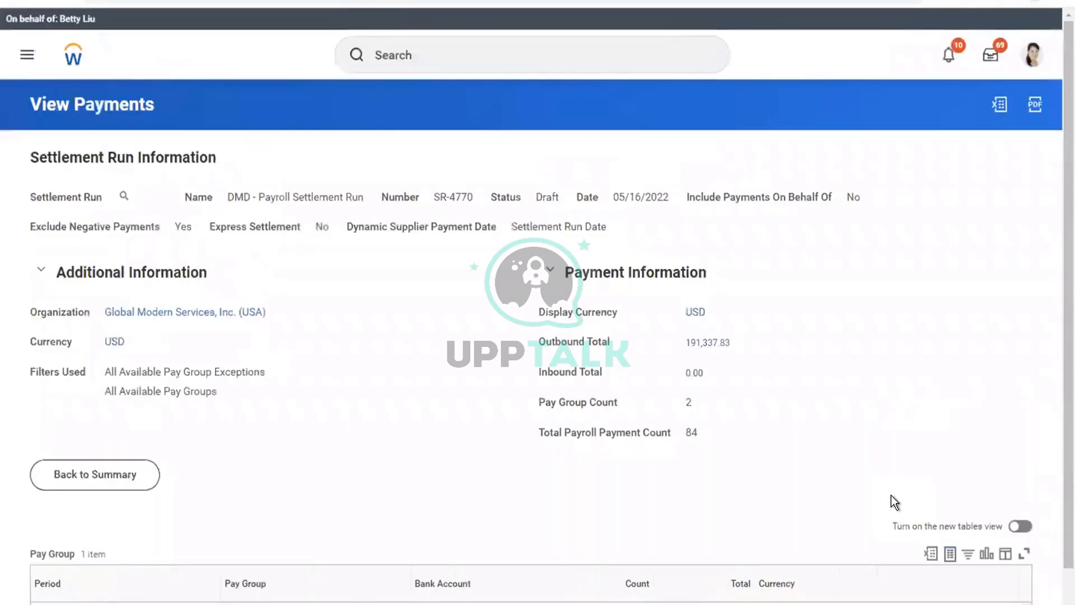
scroll(963, 220, "down", 2)
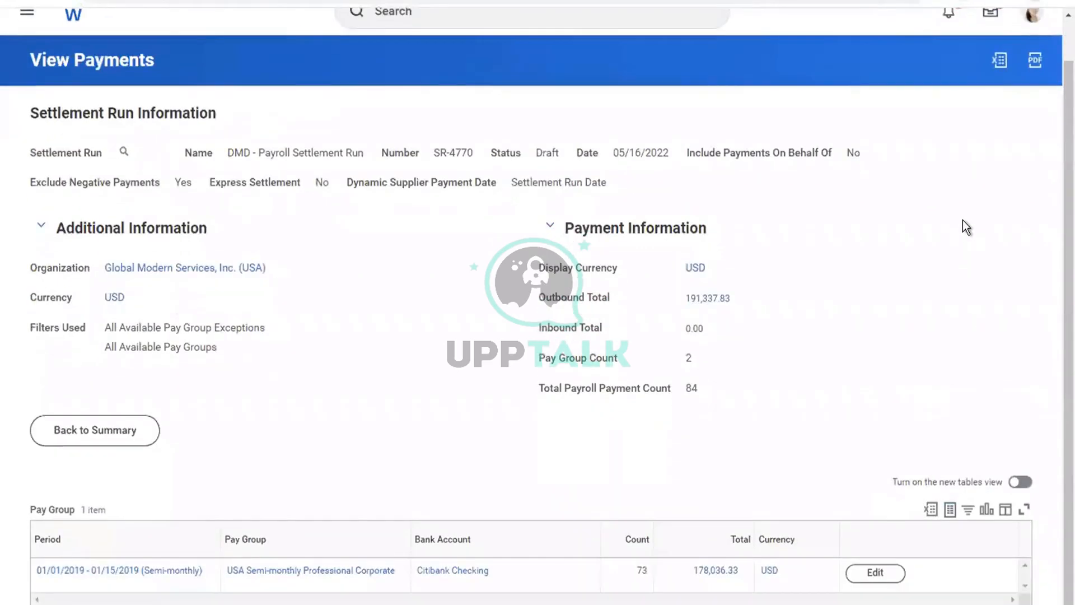
scroll(963, 221, "up", 2)
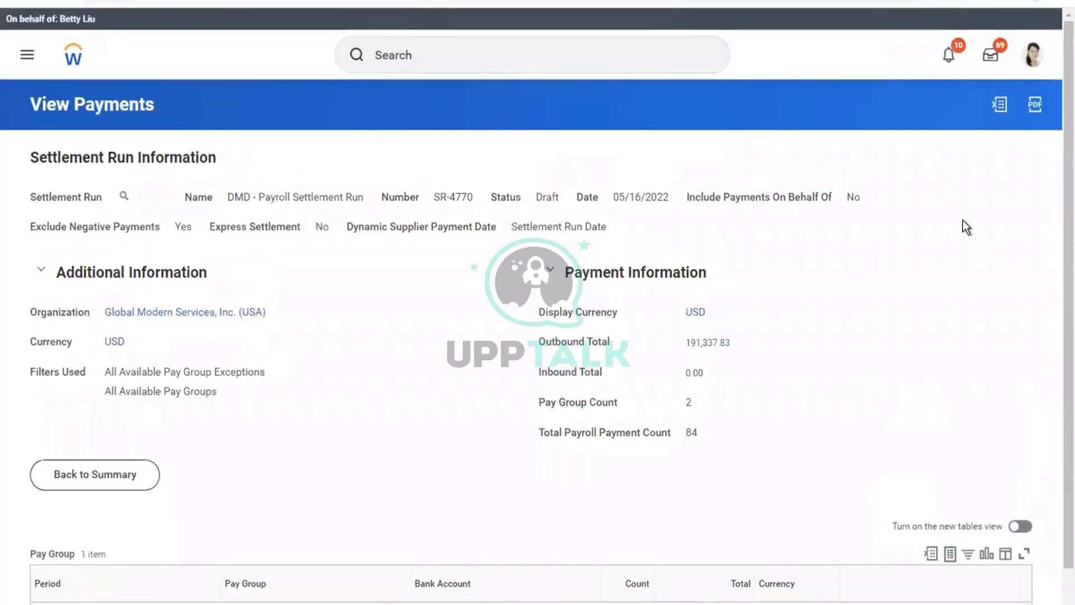
left_click(137, 481)
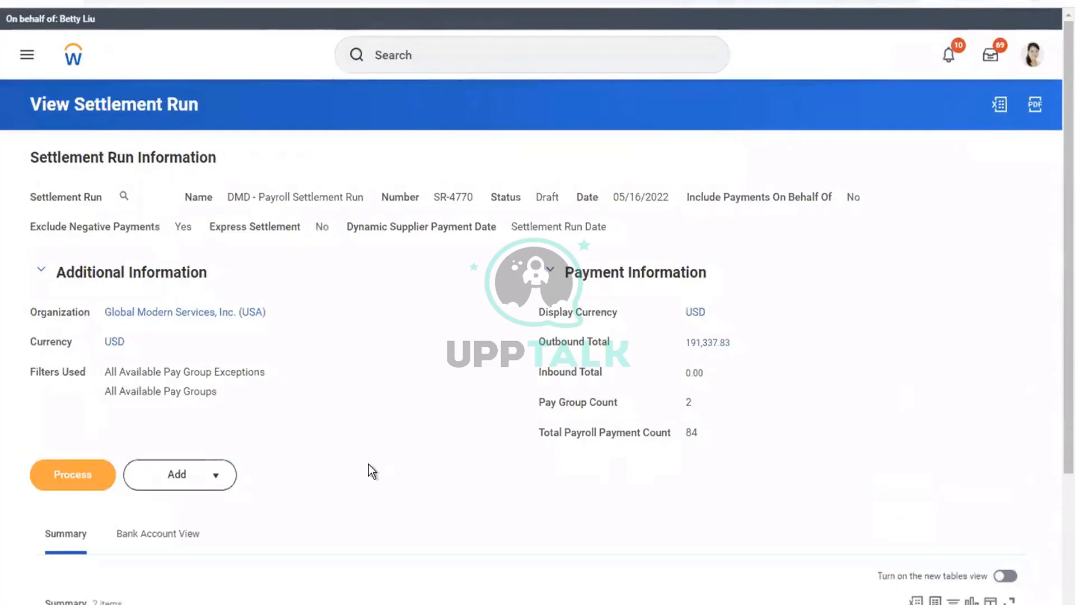
Process the draft DMD - Payroll Settlement Run and refresh its background process until it completes.
scroll(368, 469, "down", 3)
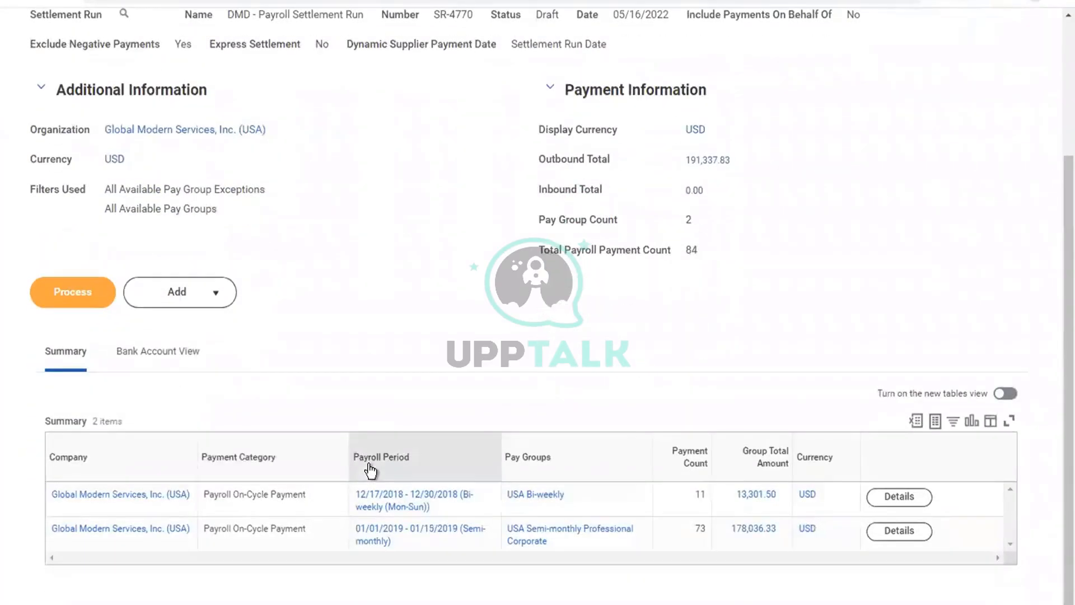
left_click(70, 298)
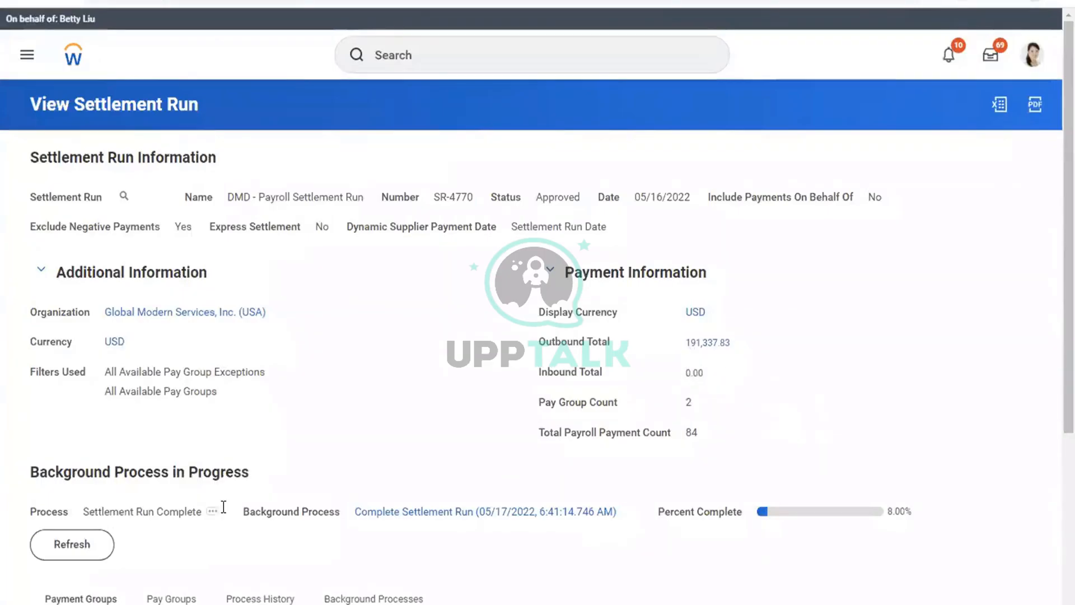
left_click(59, 546)
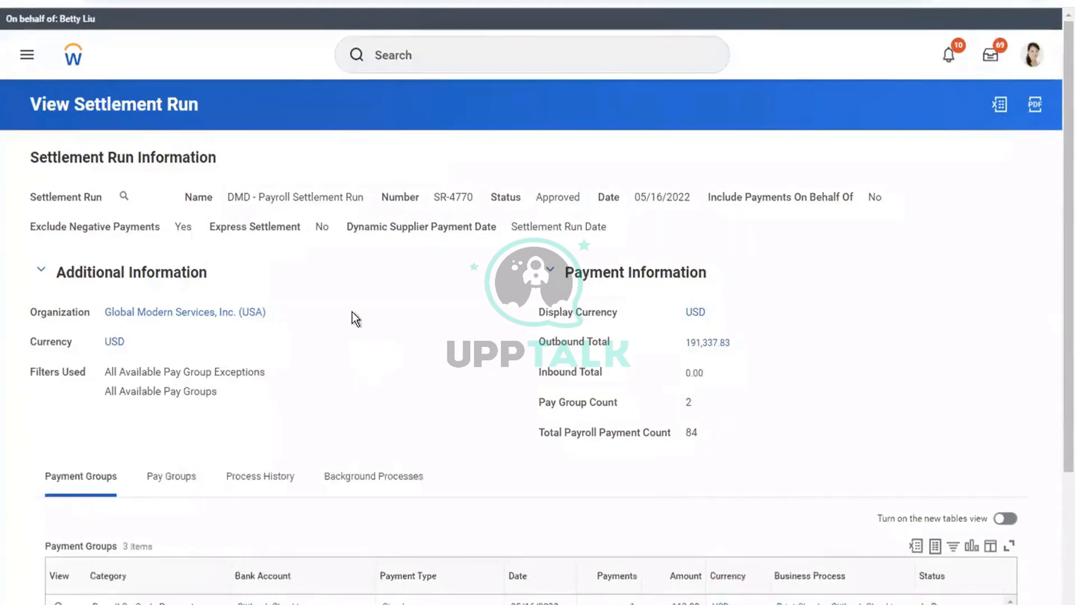
Review the settlement run's payment groups and its process history, including the related business processes.
scroll(352, 316, "down", 3)
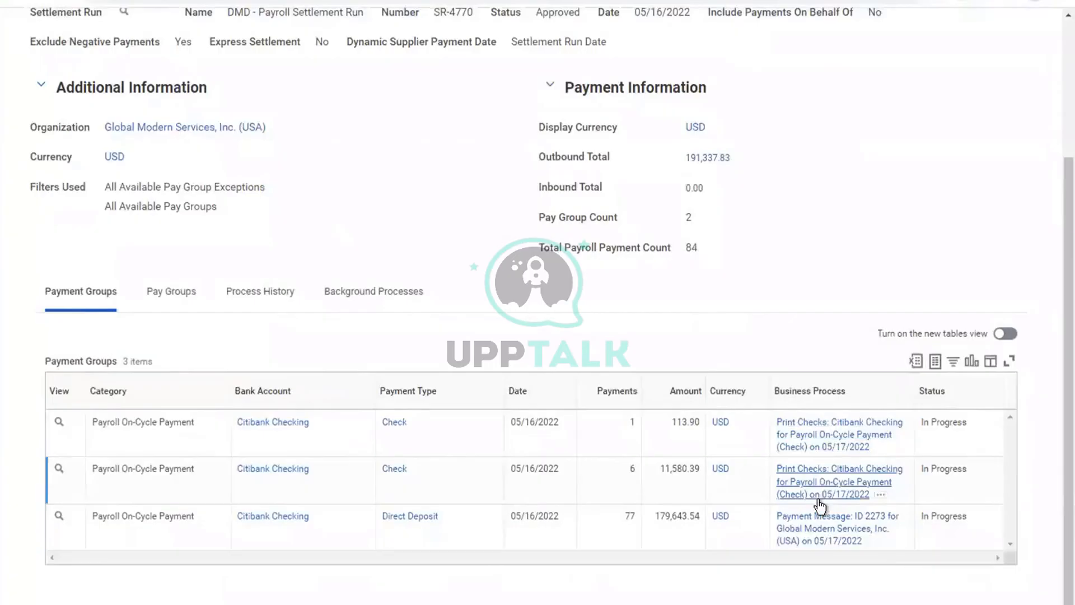
left_click(161, 307)
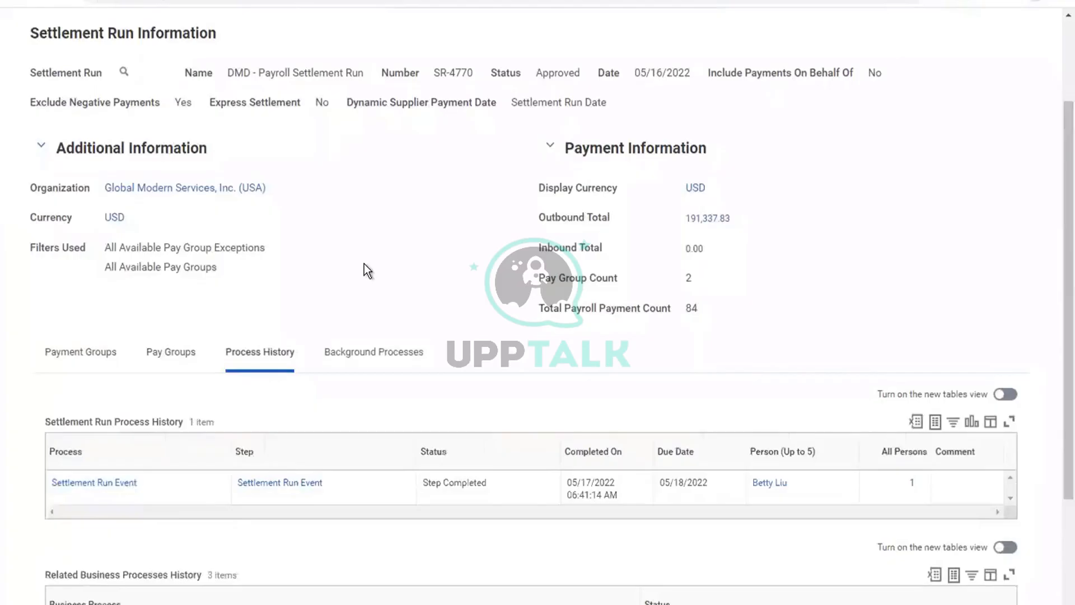
scroll(364, 263, "down", 3)
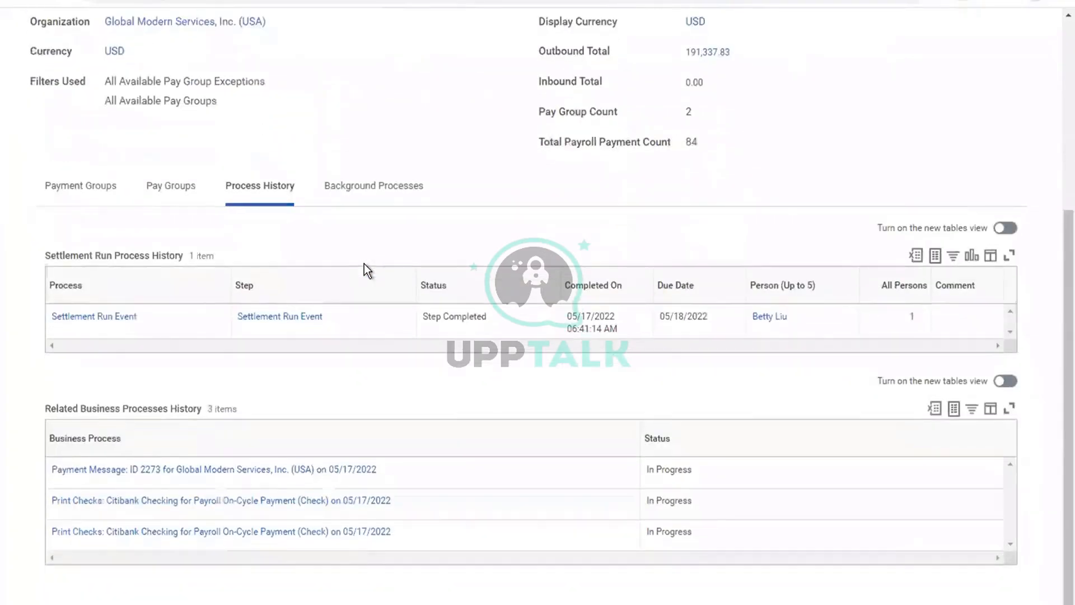
scroll(364, 263, "up", 5)
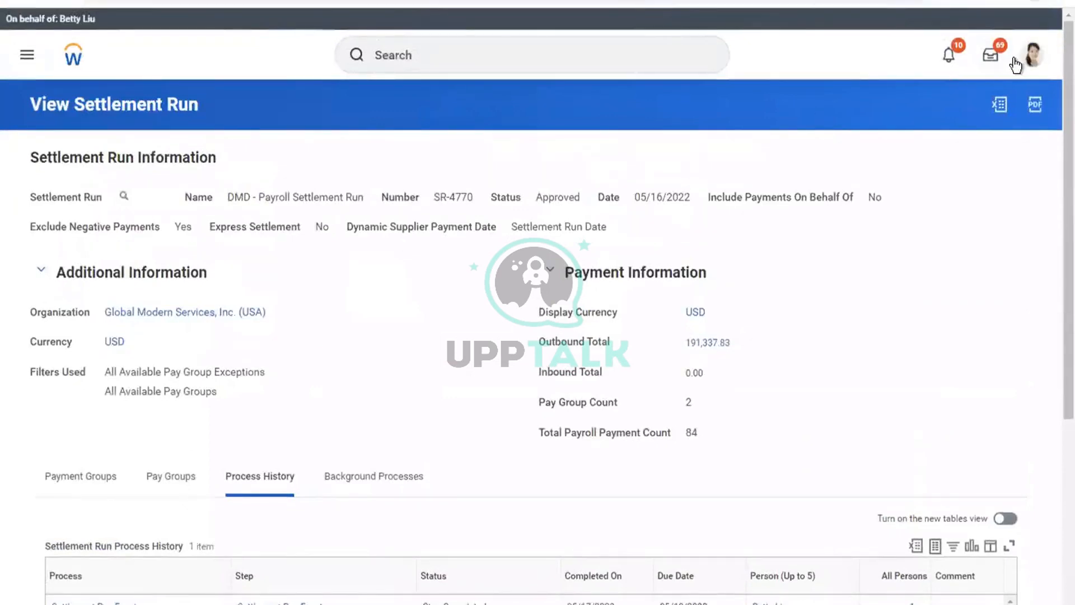
Open the newest Citibank Checking Print Checks task in the inbox and submit it with the Print Checks option.
left_click(993, 59)
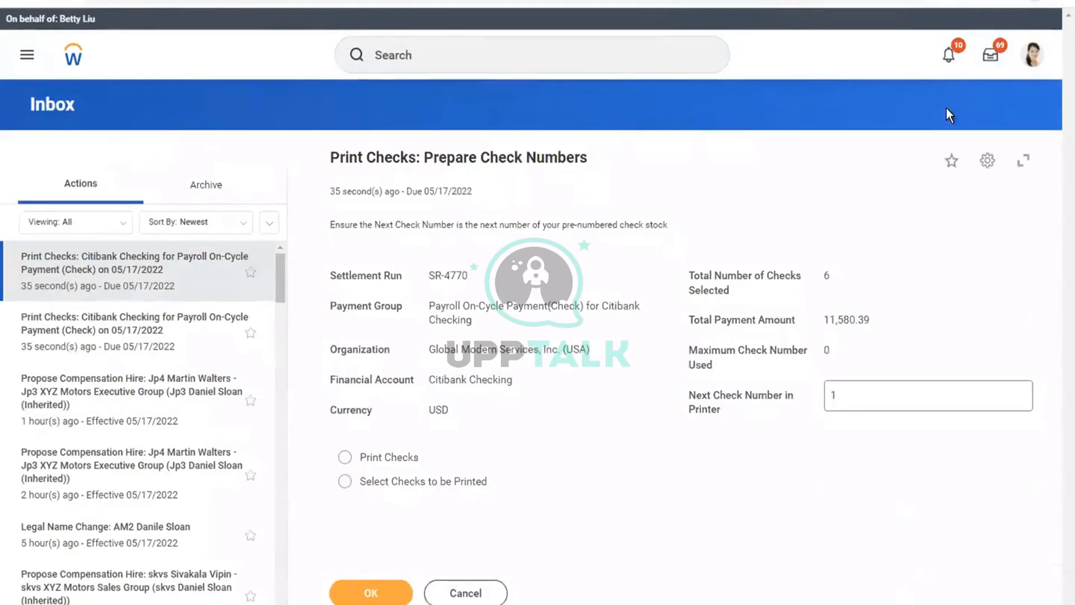
left_click(947, 68)
left_click(345, 458)
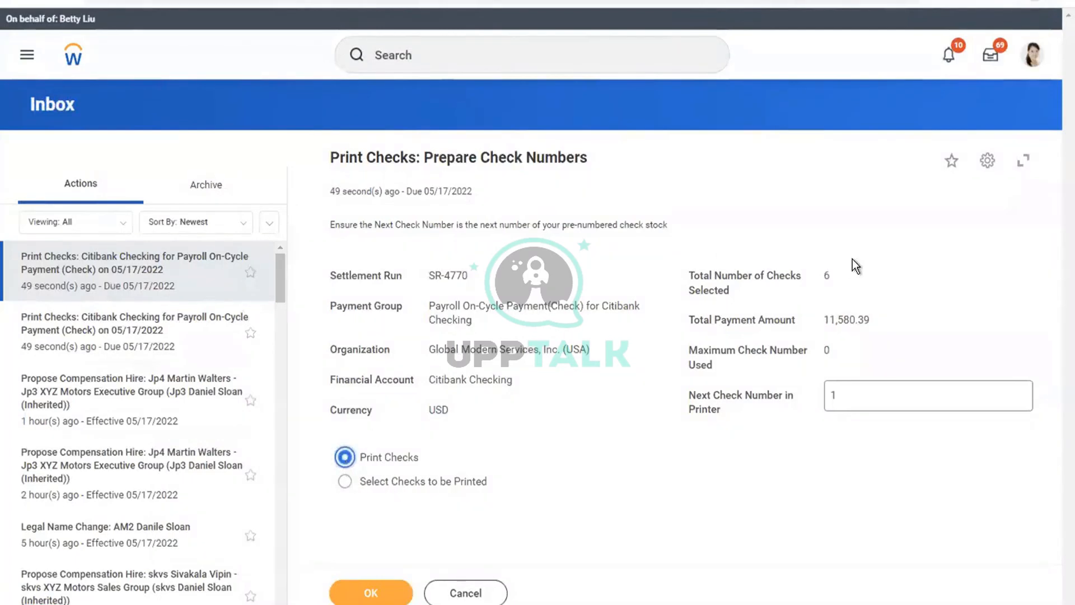
double_click(826, 273)
left_click(375, 483)
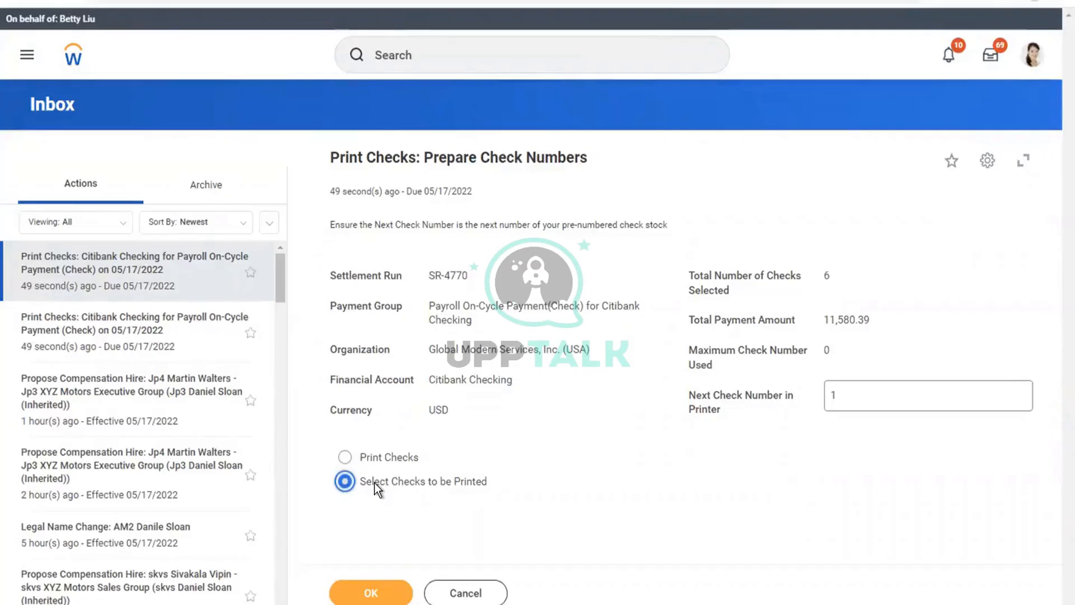
left_click(355, 458)
left_click(372, 595)
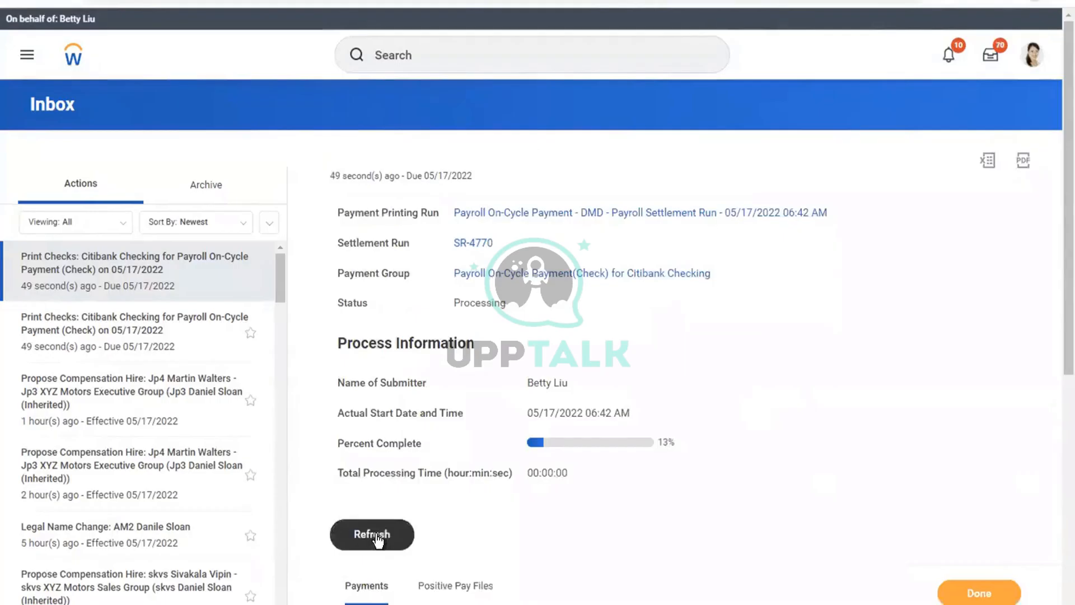
Refresh the payment printing run until it completes and view its positive pay files.
left_click(374, 535)
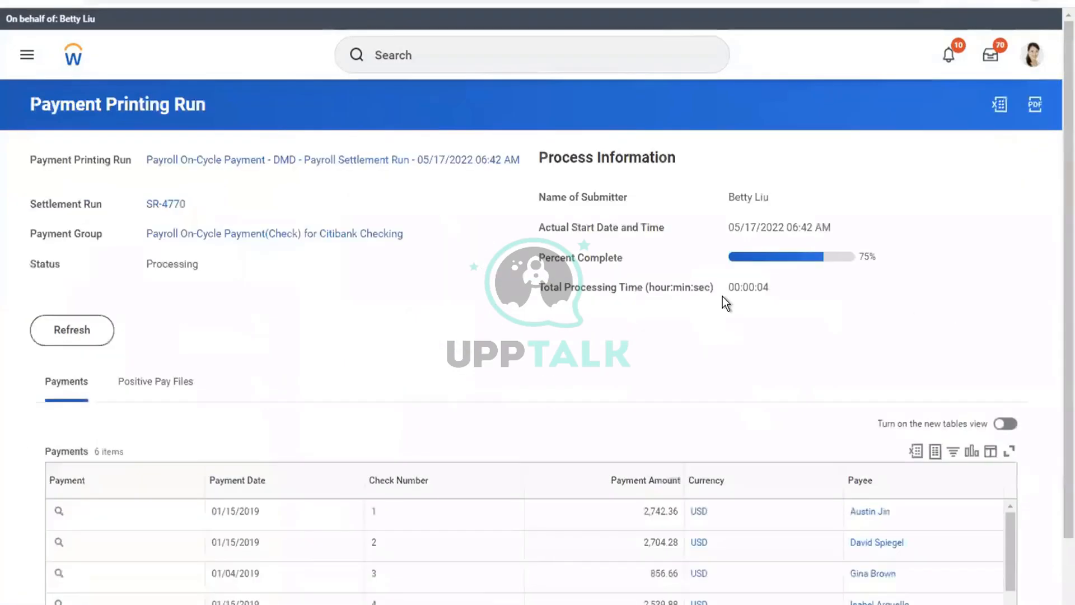
left_click(71, 331)
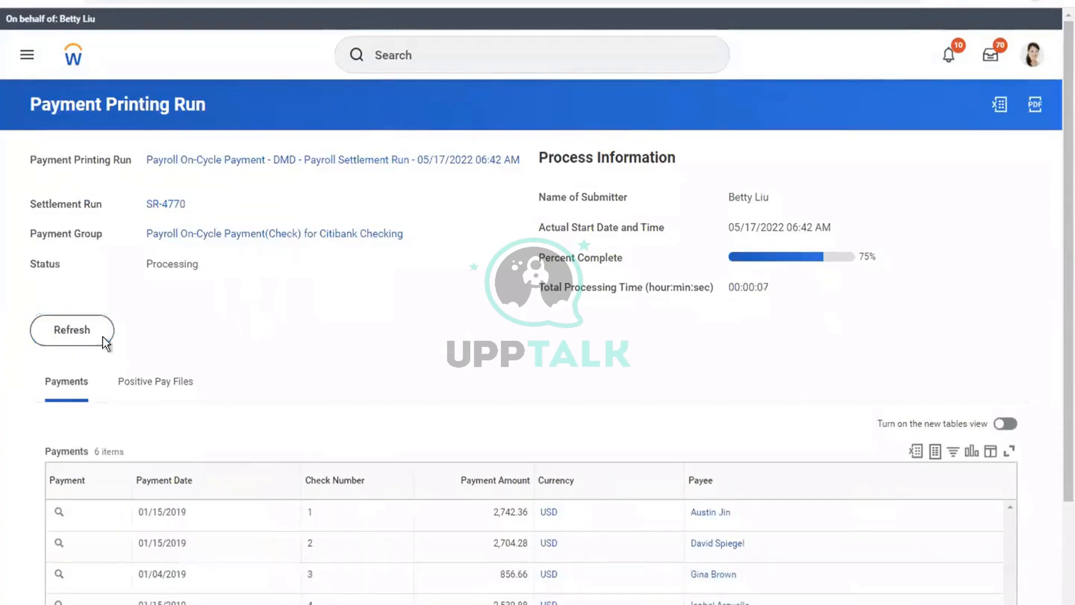
left_click(64, 336)
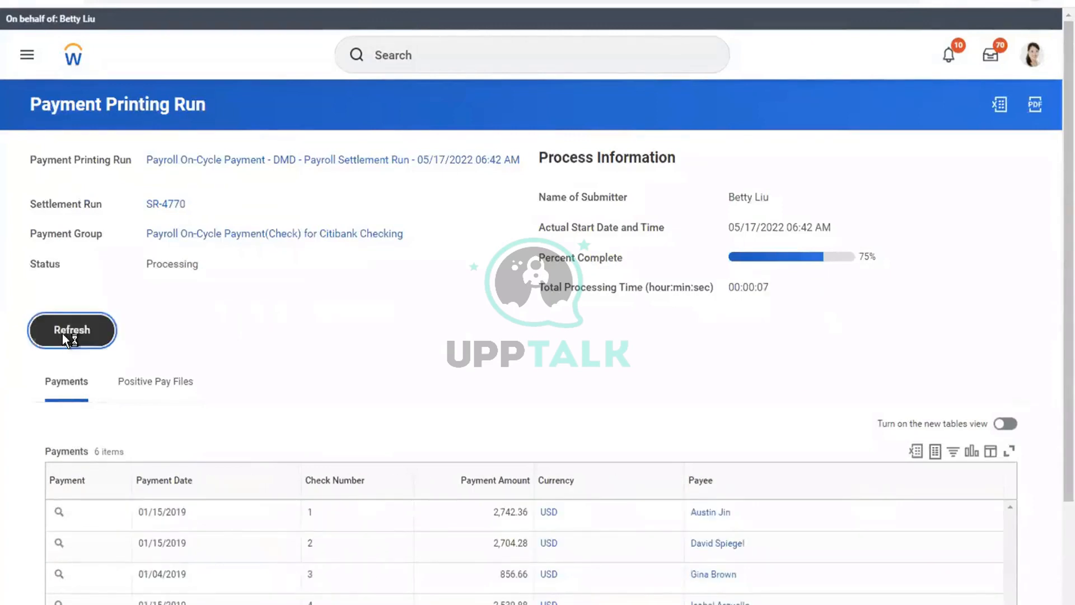
left_click(65, 336)
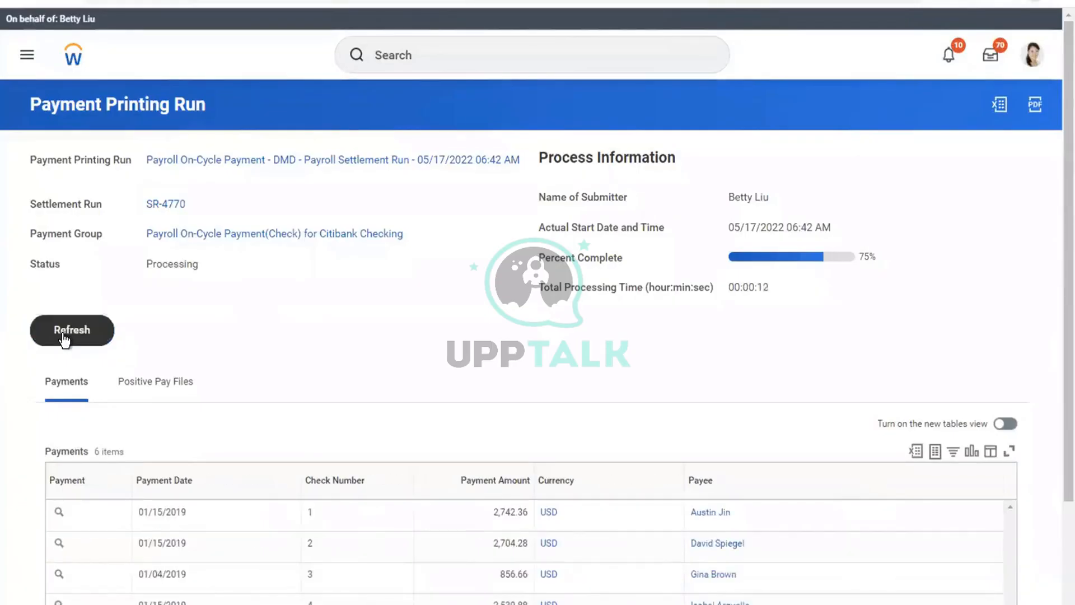
left_click(65, 336)
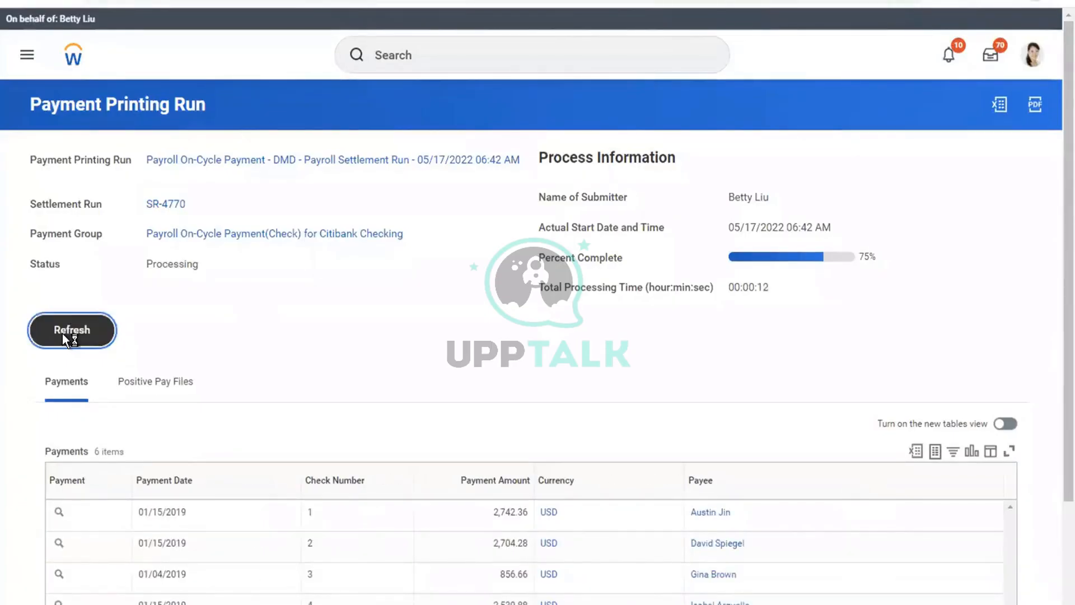
left_click(155, 375)
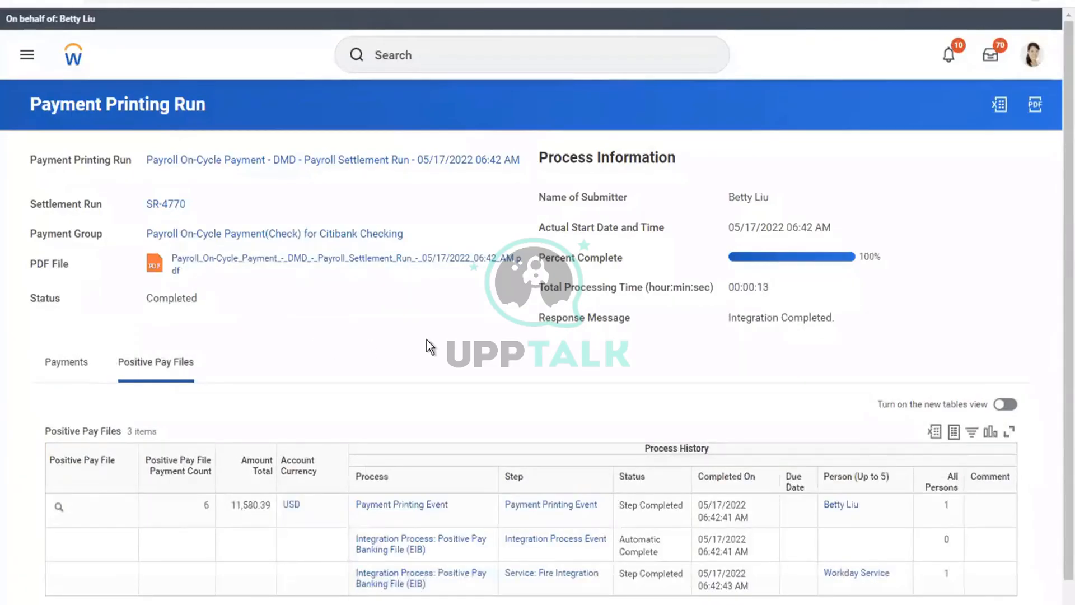
scroll(427, 340, "down", 1)
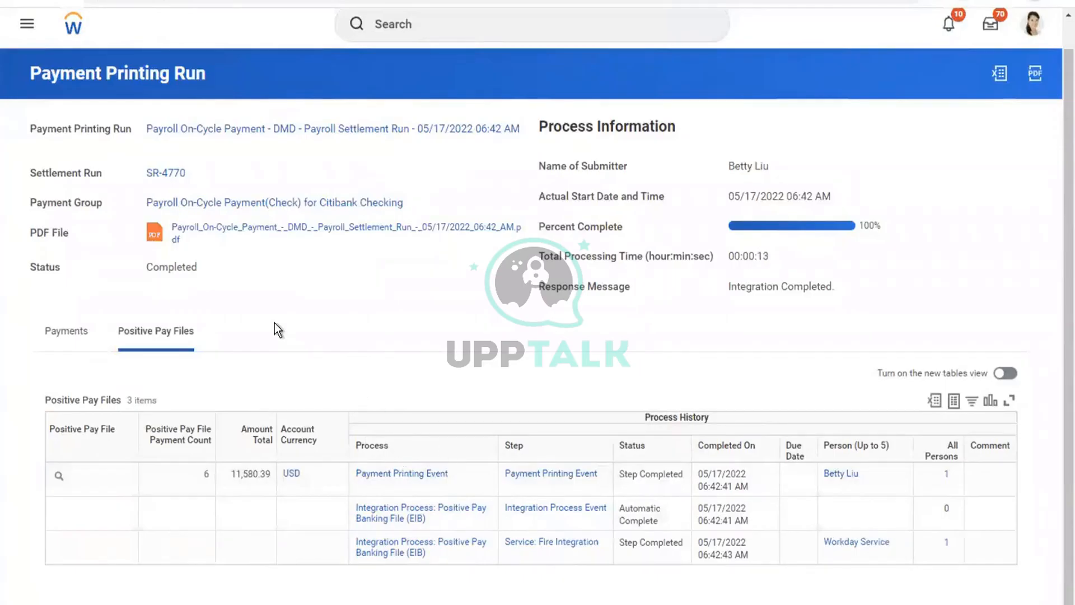
Open the printing run's PDF file and examine the first check's bank details, earnings, taxes, deductions and absence plans.
left_click(204, 233)
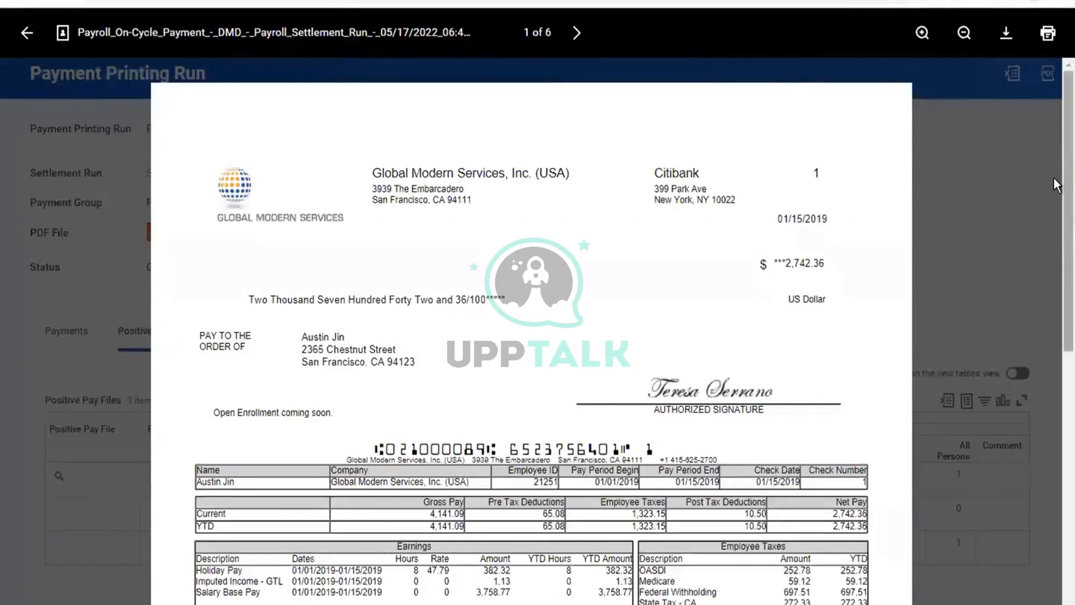
mouse_move(1056, 193)
left_mouse_down()
mouse_move(1056, 541)
mouse_move(1058, 204)
left_mouse_up()
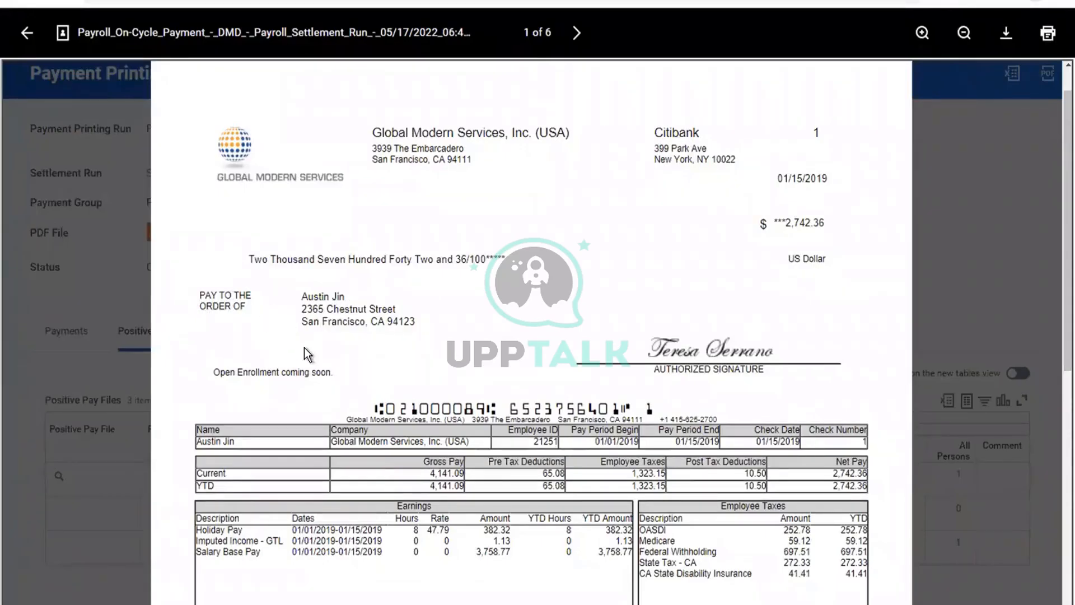
left_click_drag(394, 410, 644, 409)
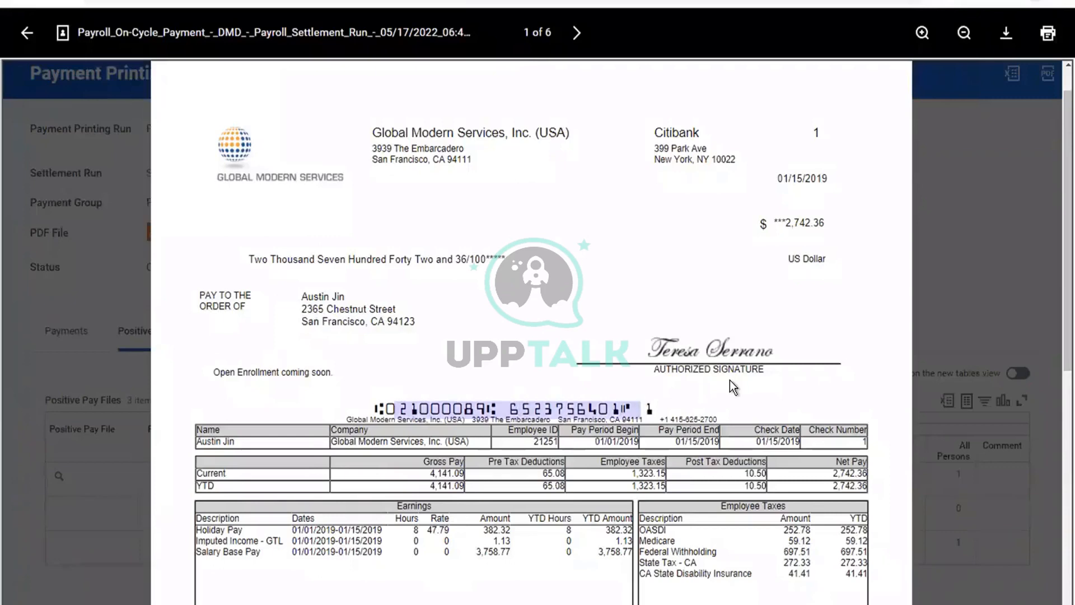
left_click(730, 380)
scroll(730, 379, "down", 3)
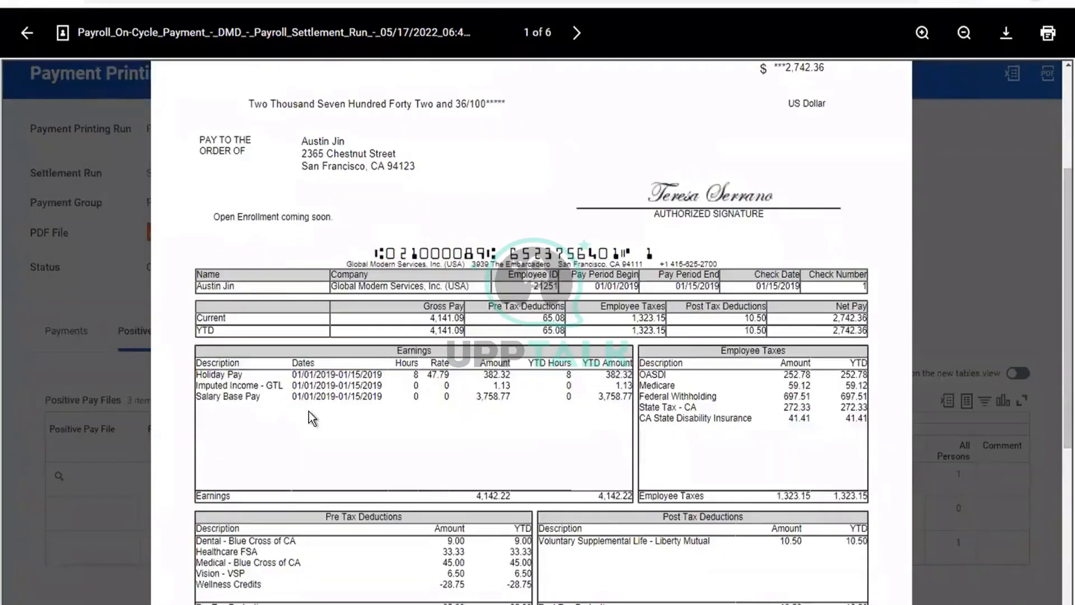
scroll(308, 411, "down", 5)
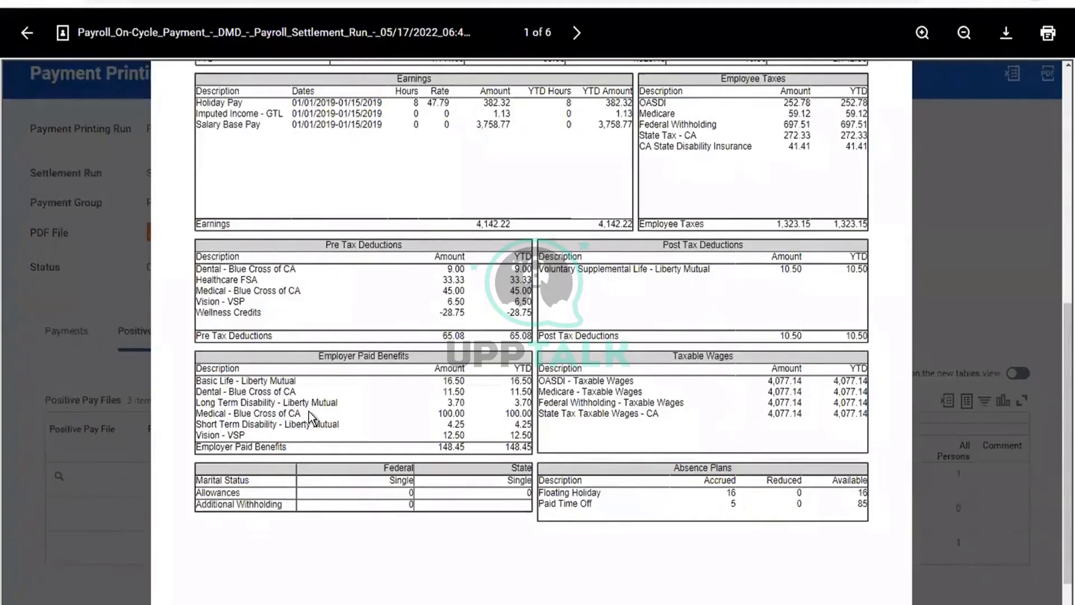
scroll(308, 411, "down", 1)
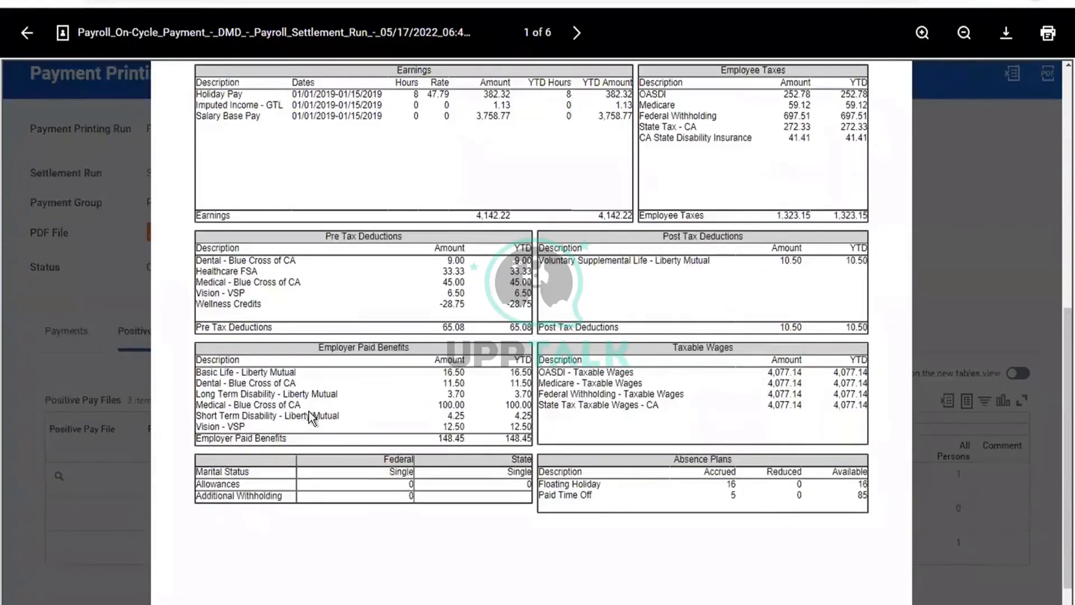
scroll(310, 411, "up", 8)
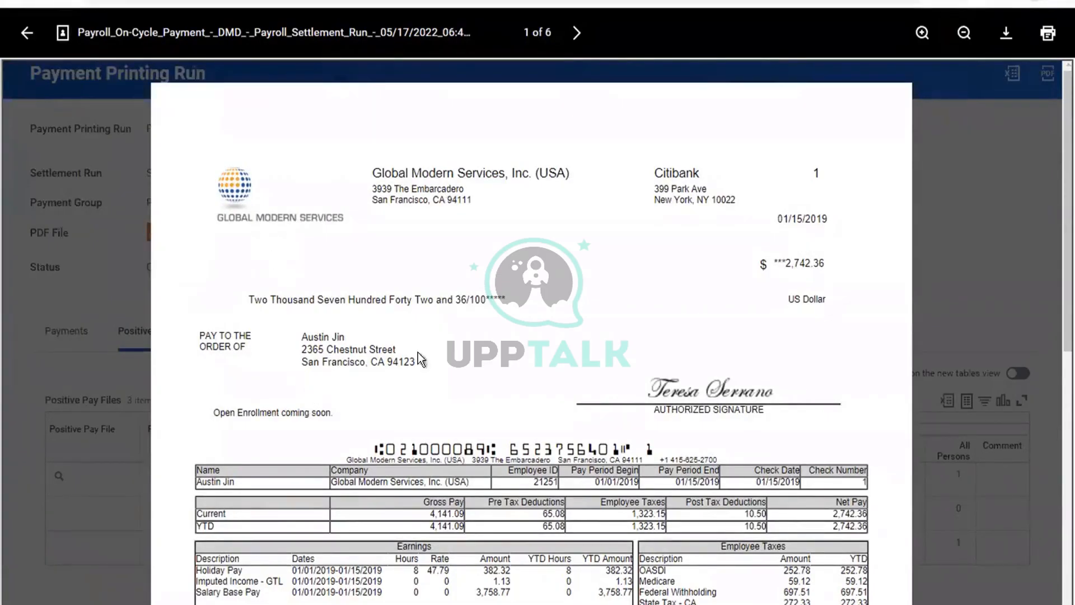
Page through to the third check and open the printable version of the six-page check file for review.
left_click(578, 40)
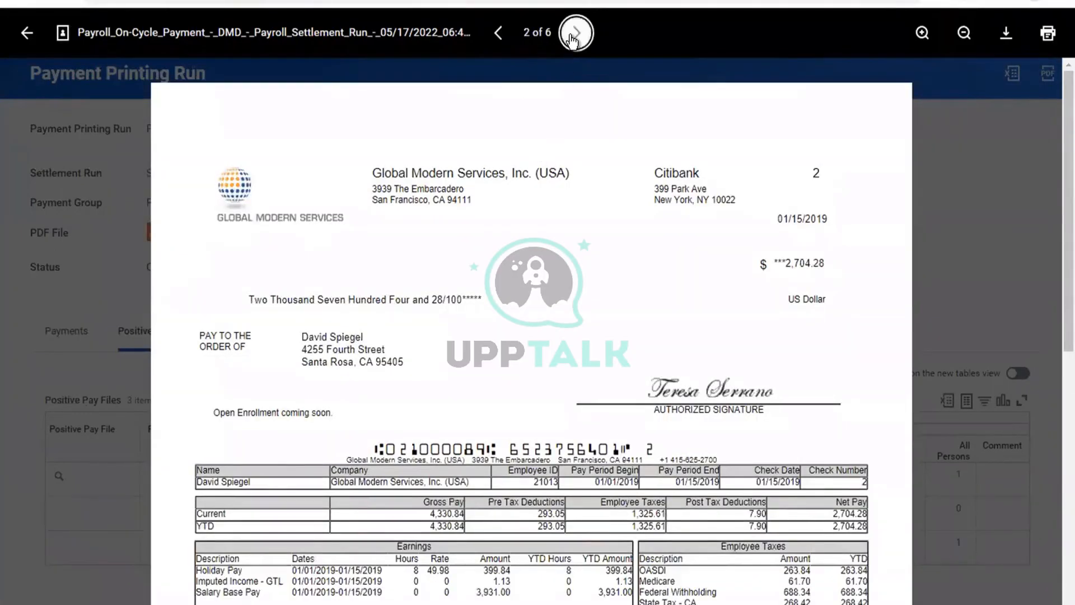
left_click(571, 41)
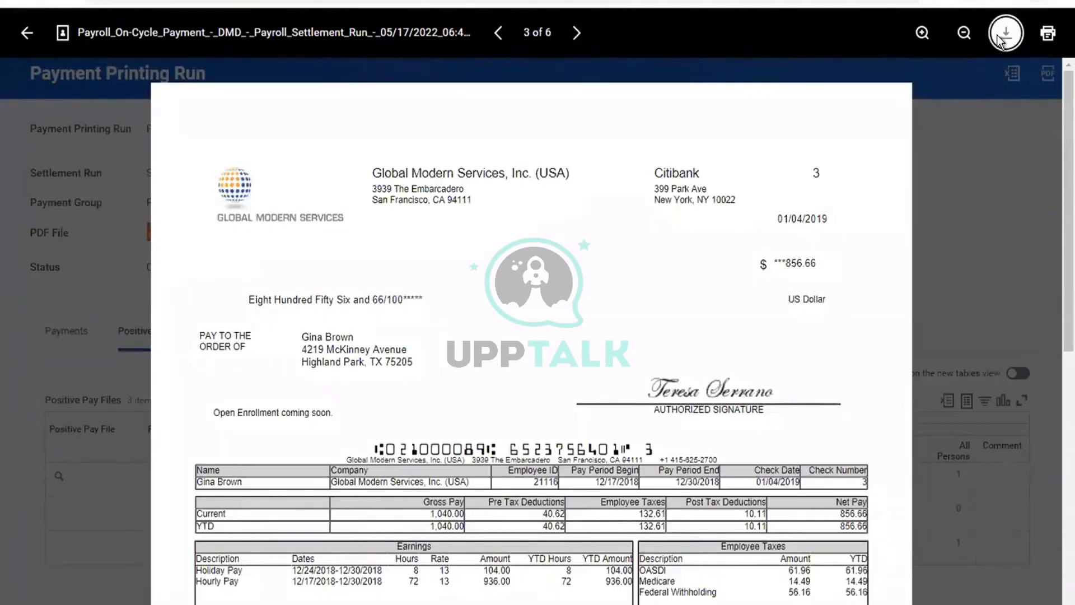
left_click(1047, 35)
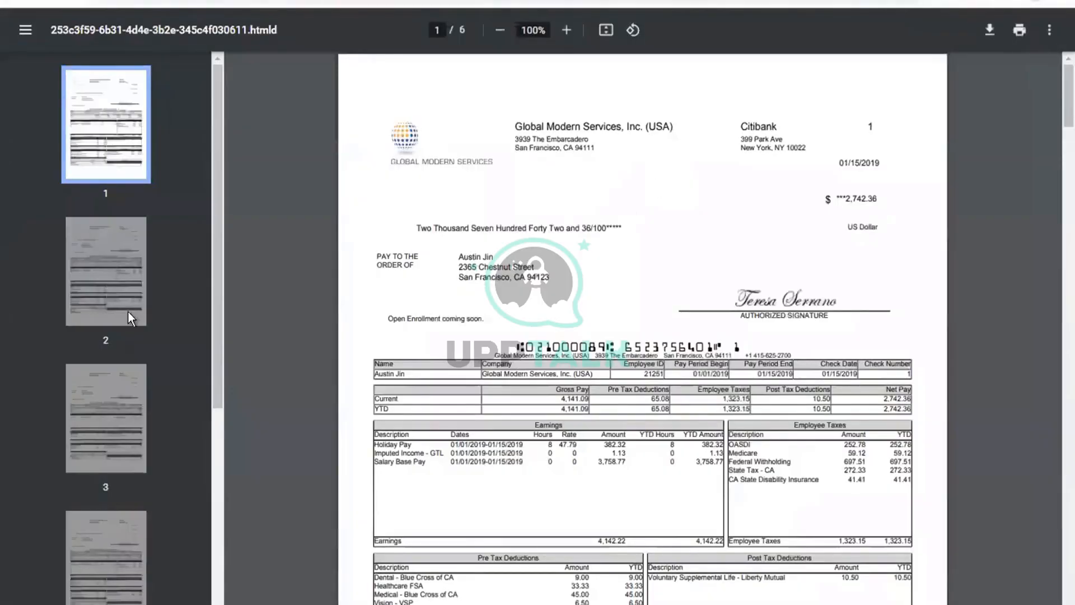
left_click(114, 305)
key("Up")
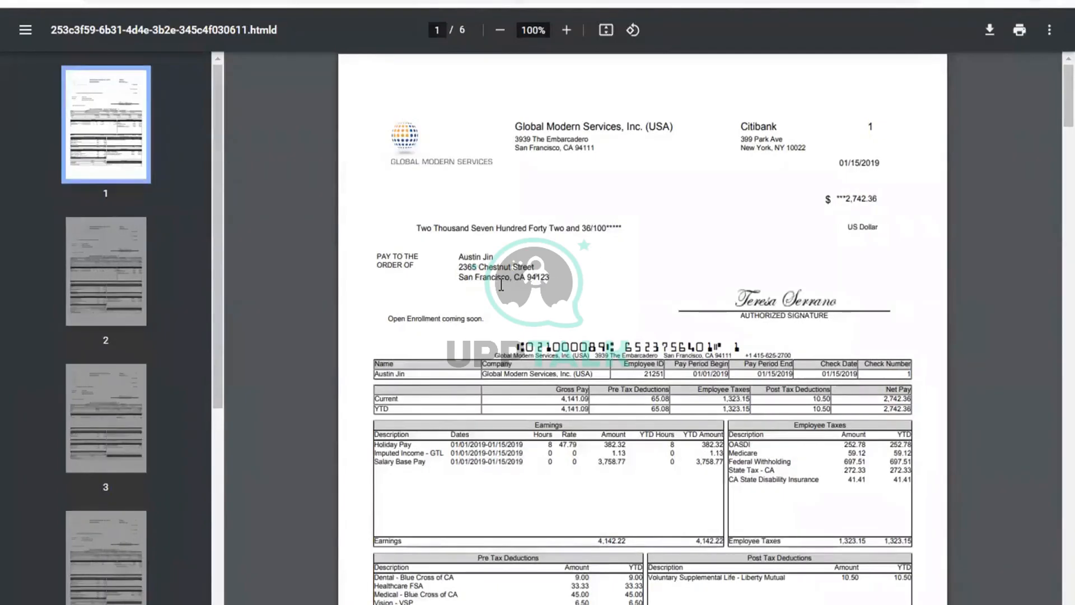
scroll(493, 352, "down", 1)
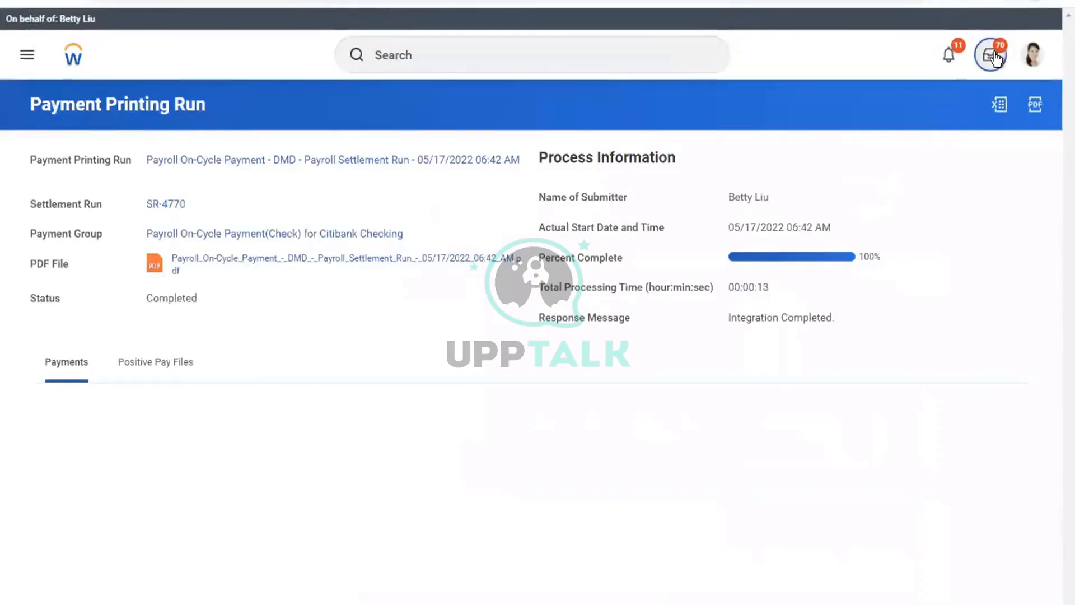
View the remaining Print Checks task in the inbox and end the proxy session with the Stop Proxy task.
left_click(995, 58)
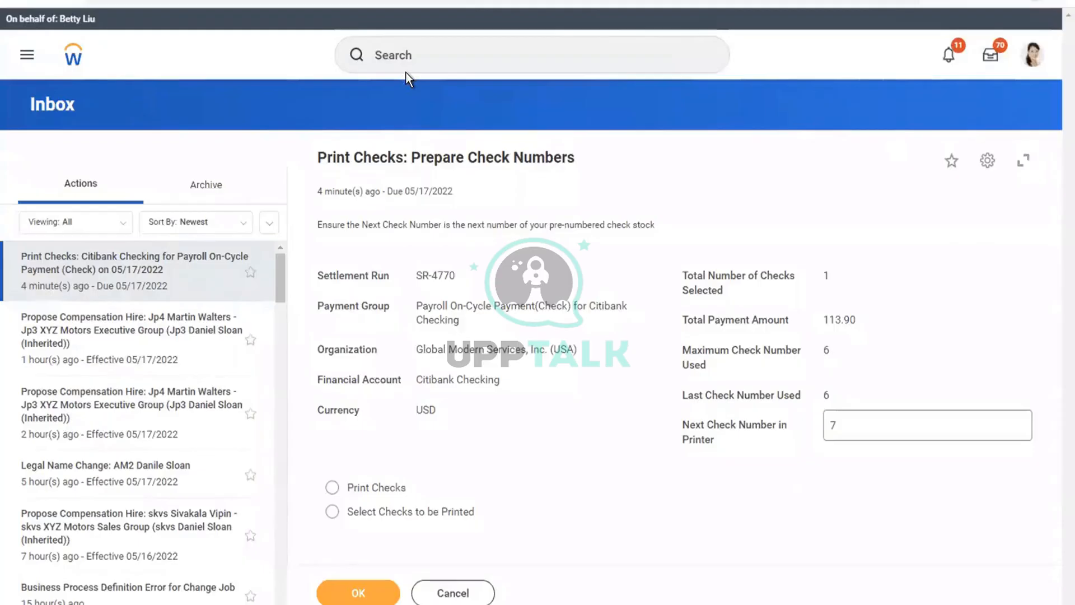
left_click(426, 49)
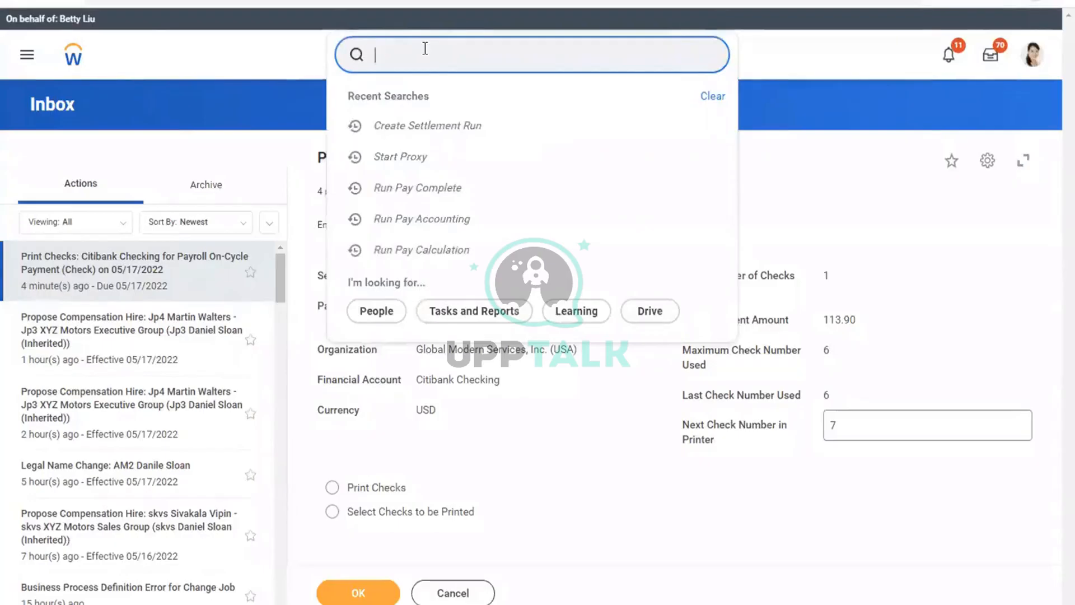
type("stop proxy")
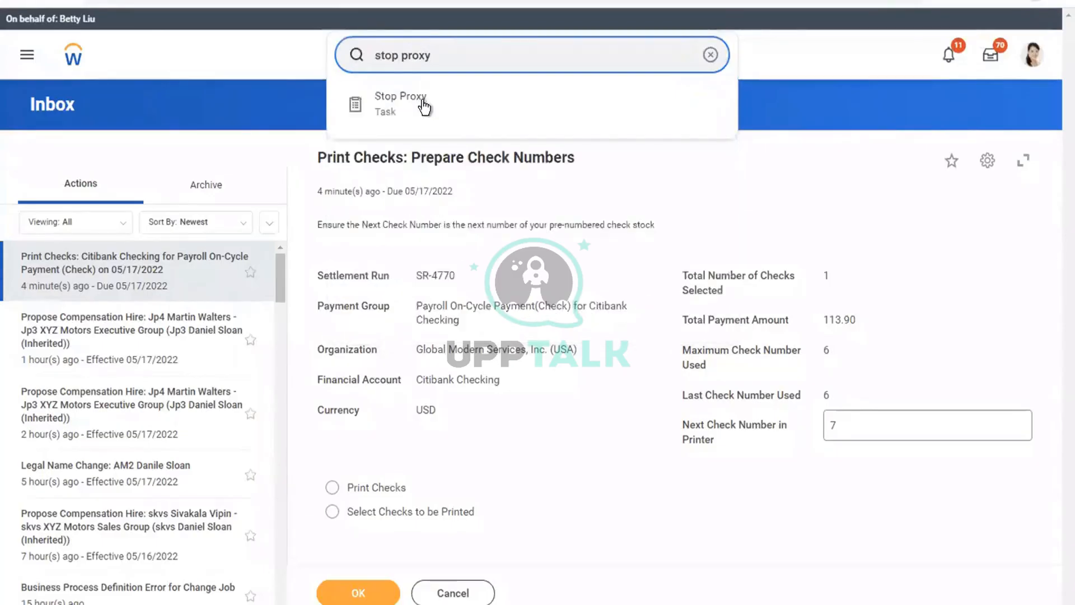
left_click(424, 106)
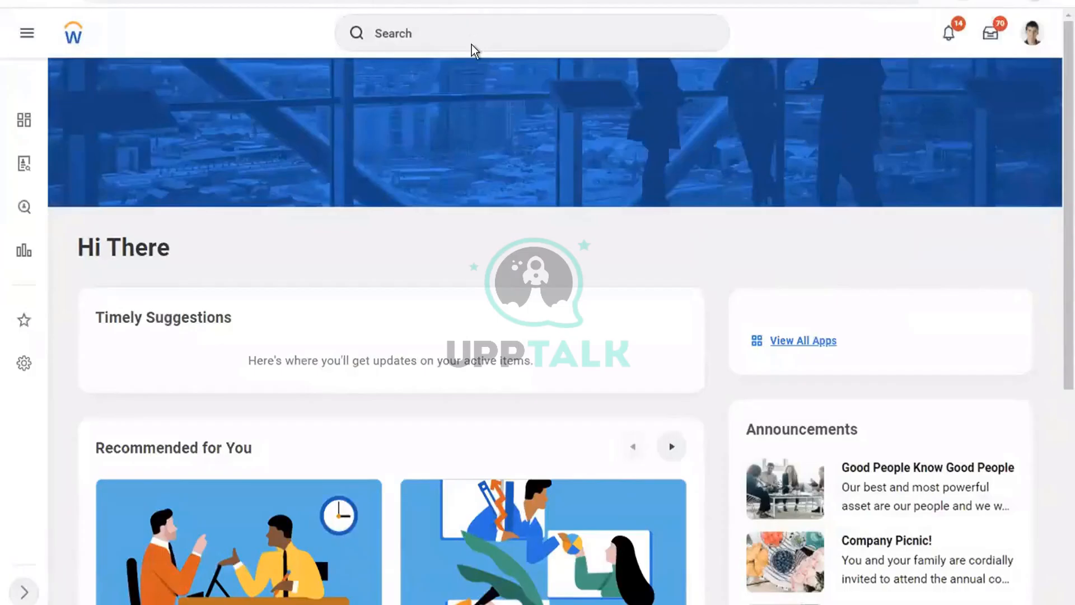
scroll(472, 47, "down", 5)
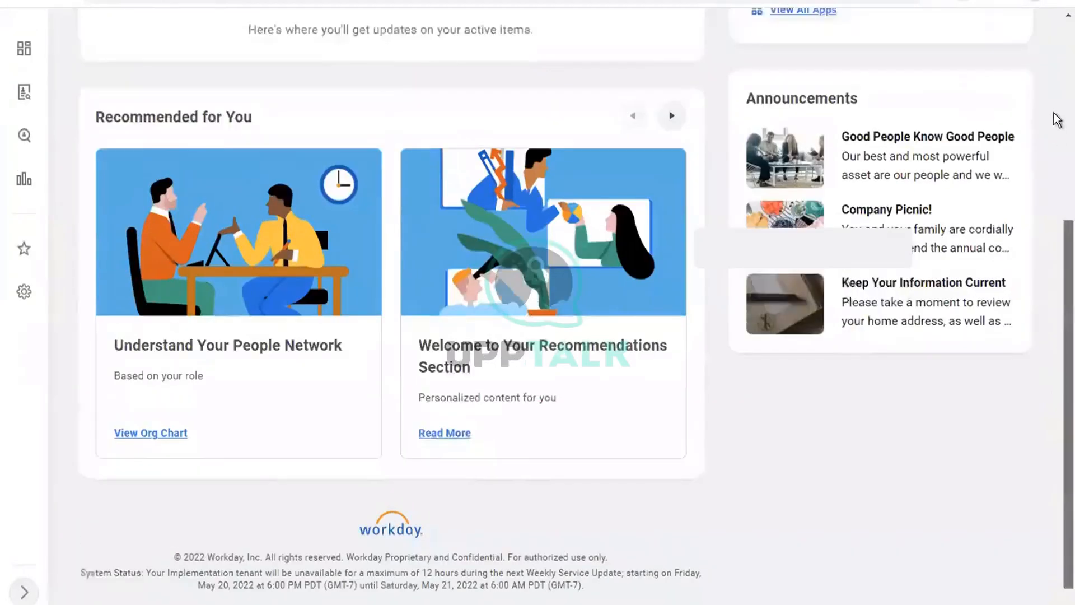
Search for the Director, Payroll Operations by name and open that worker's profile.
scroll(1058, 120, "up", 5)
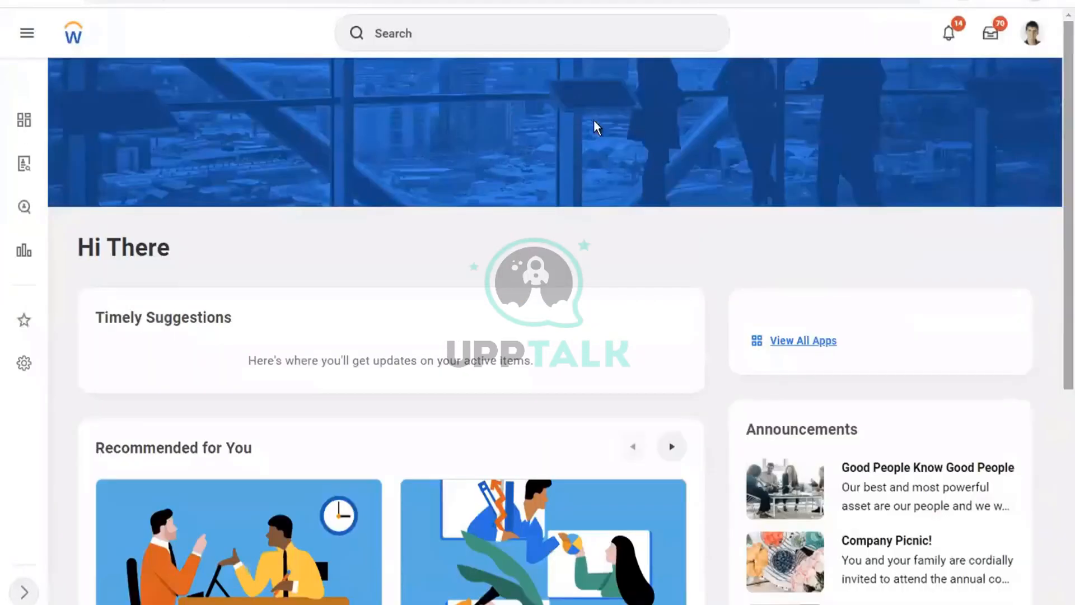
left_click(398, 36)
type("bett")
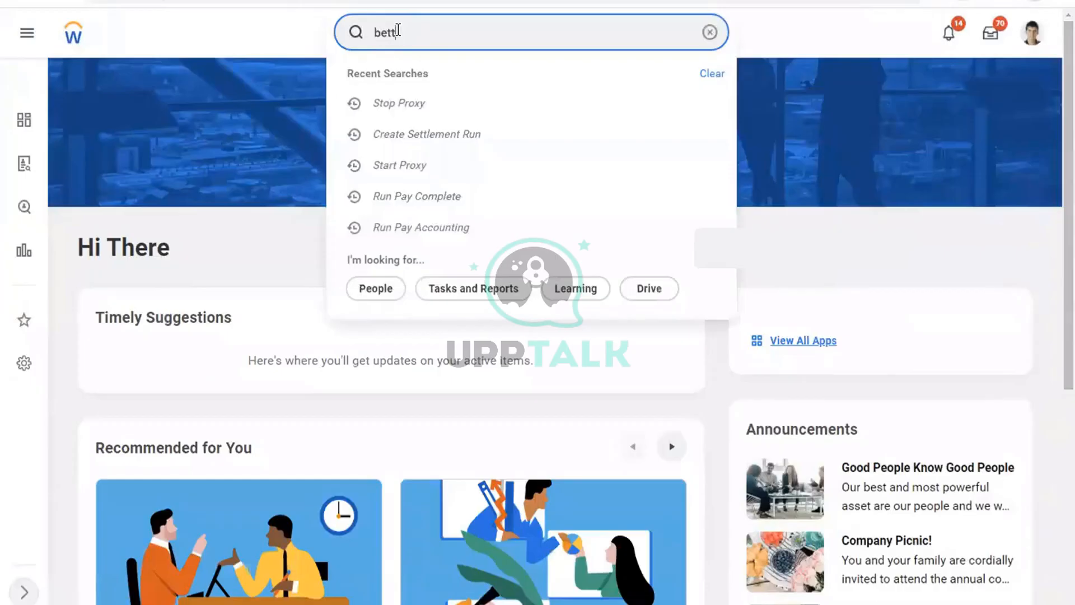
type("y liu")
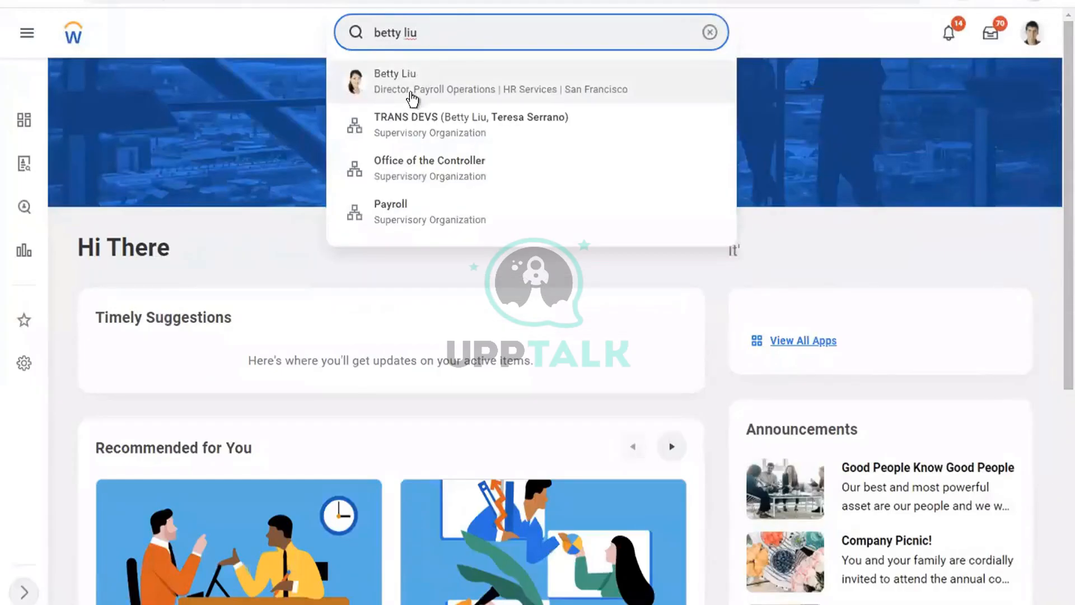
left_click(410, 94)
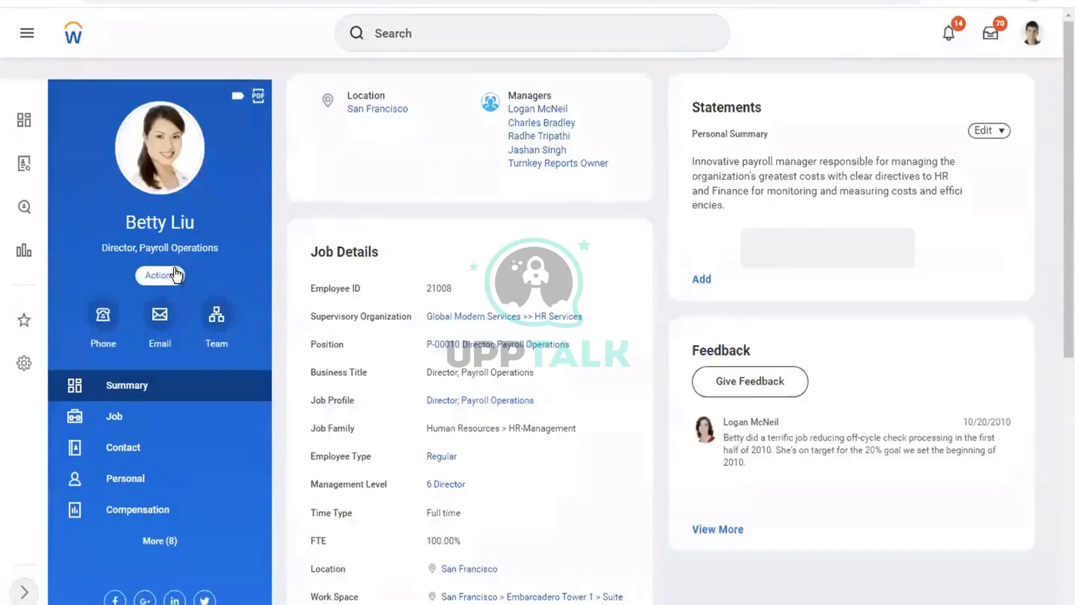
Open the Assign User-Based Groups task from the payroll operations director's Security Profile actions.
left_click(174, 268)
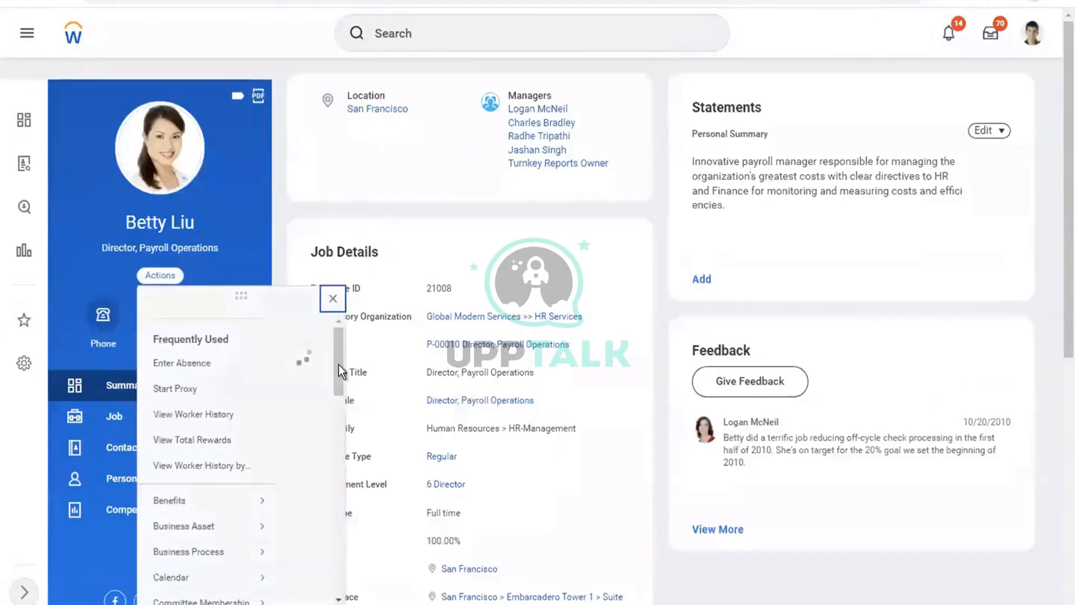
left_click_drag(818, 341, 819, 490)
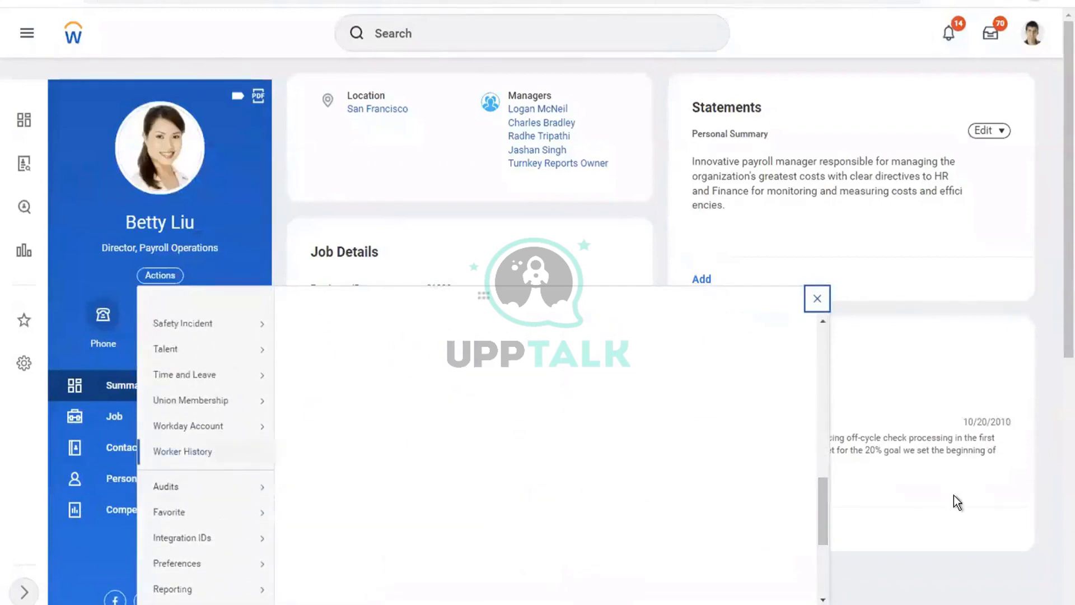
left_click_drag(824, 492, 826, 546)
mouse_move(175, 413)
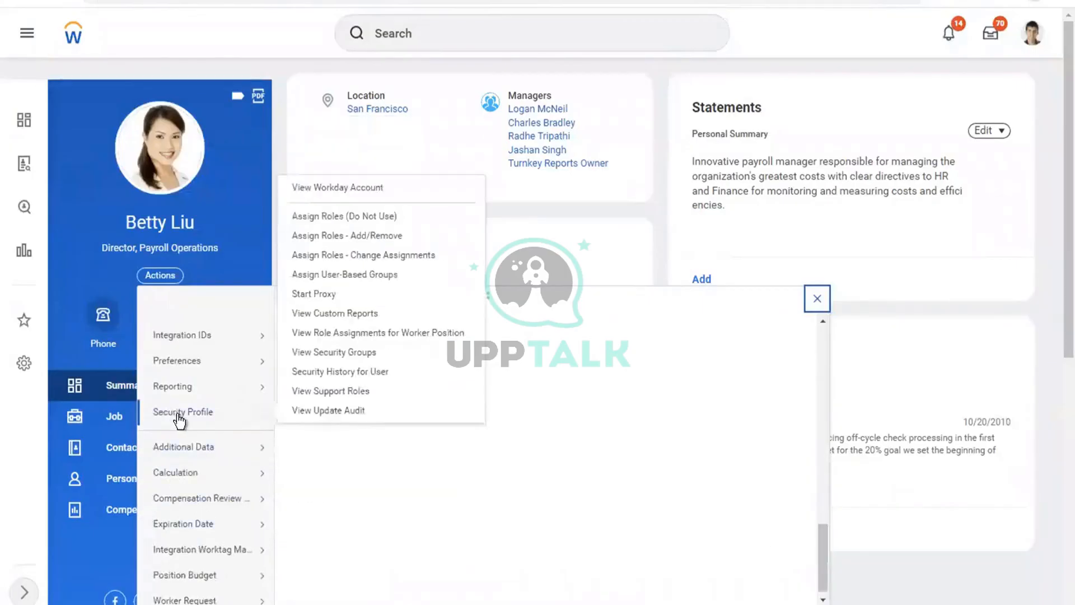
left_click(308, 275)
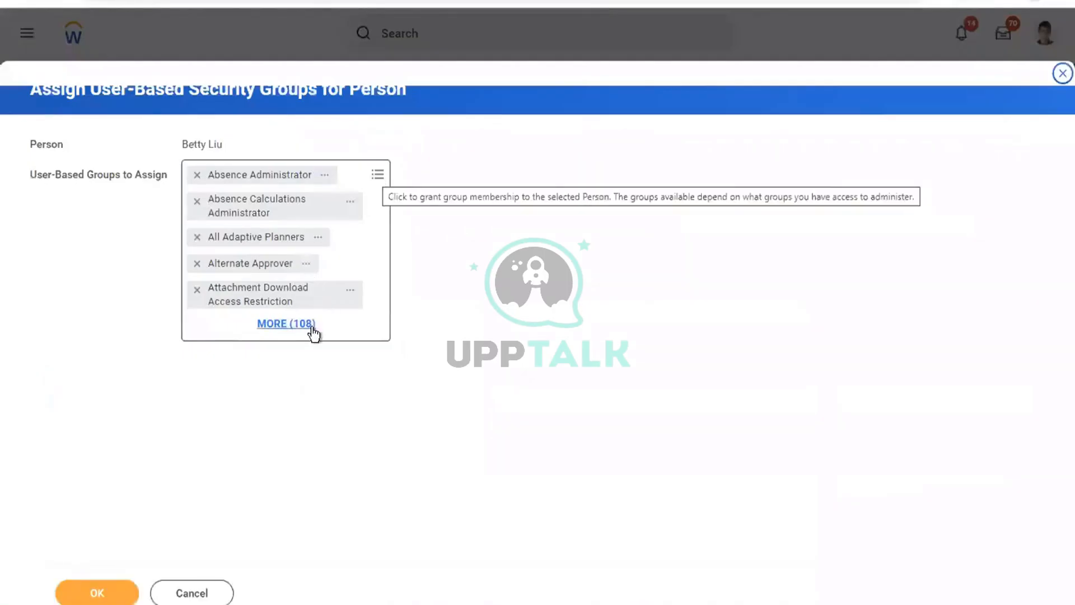
Expand the director's assigned user-based groups and search them for "sett".
left_click(284, 334)
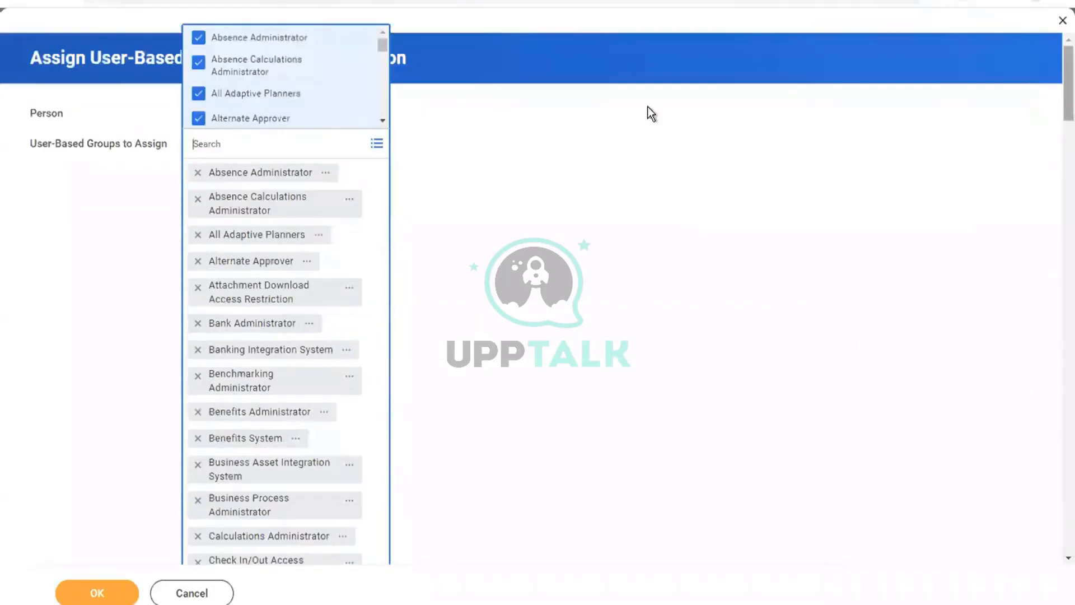
left_click(267, 141)
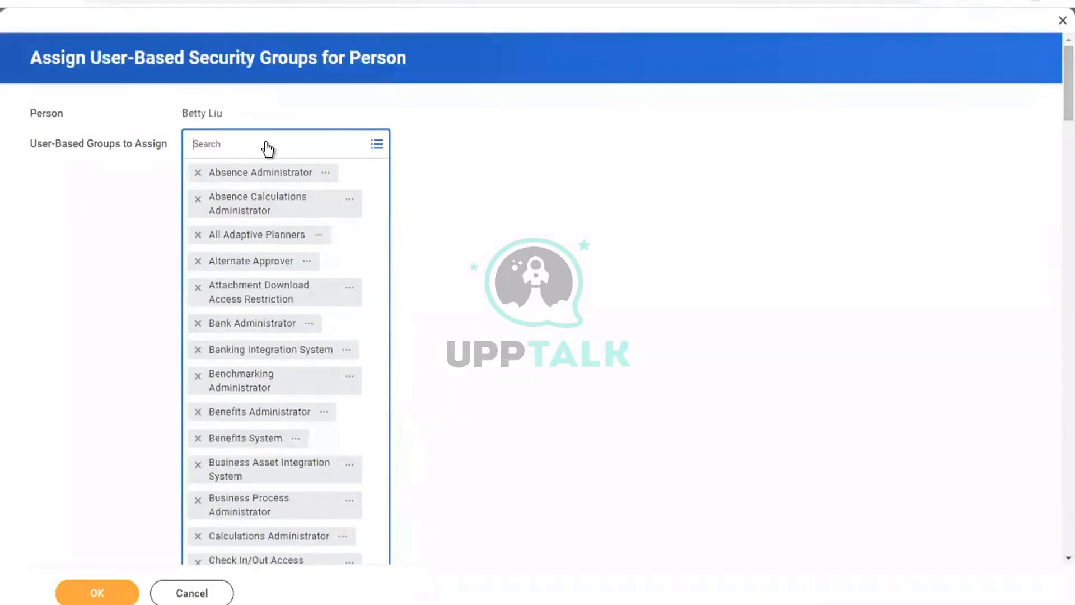
type("sett")
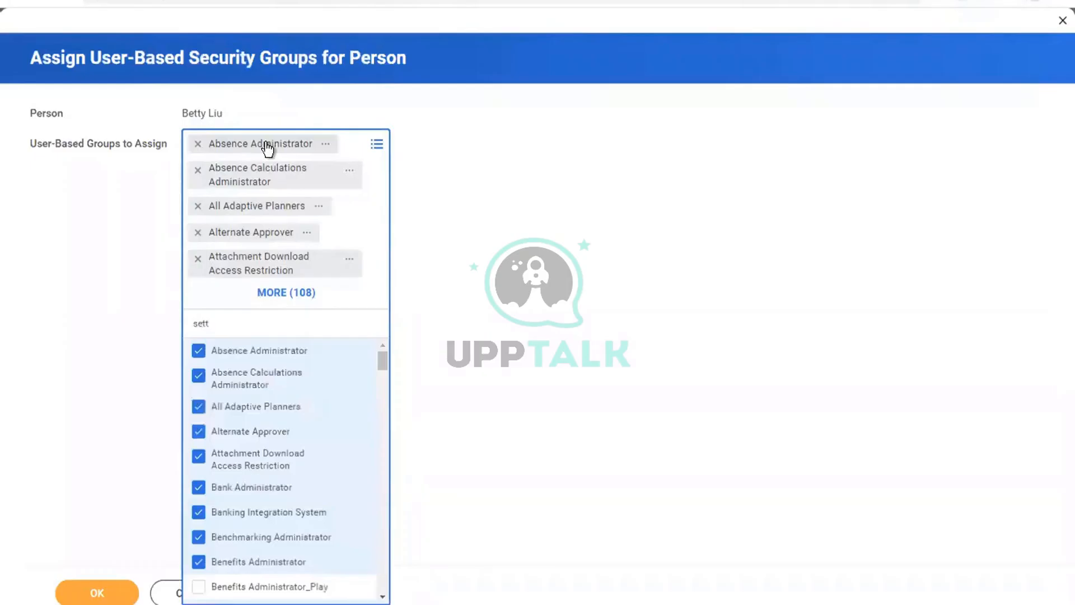
key("Return")
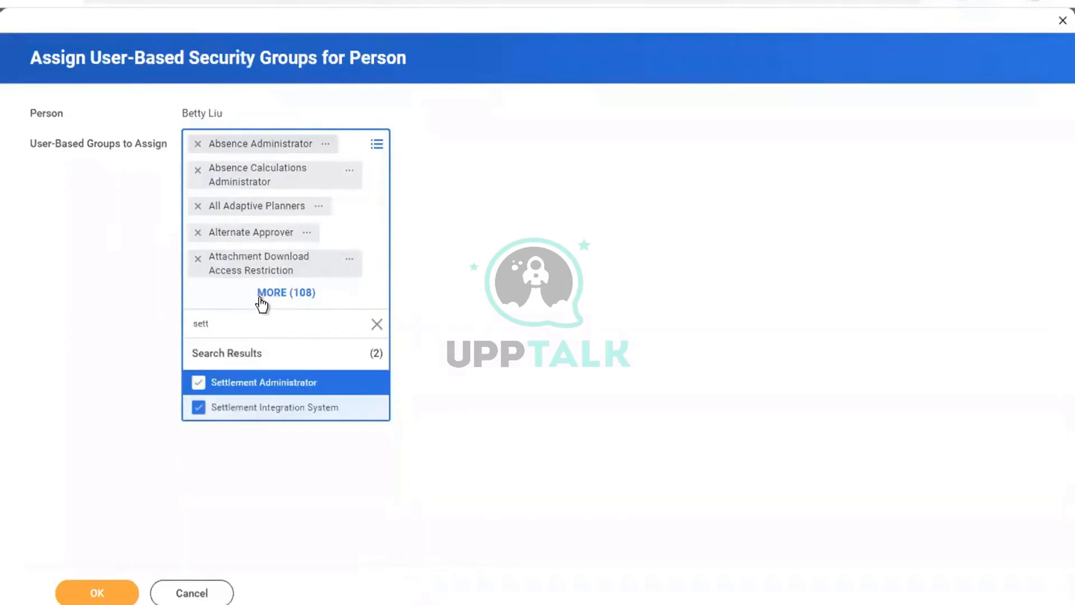
Deselect and reselect the Settlement Administrator group for the director, and discard the changes to the group assignment.
left_click(199, 383)
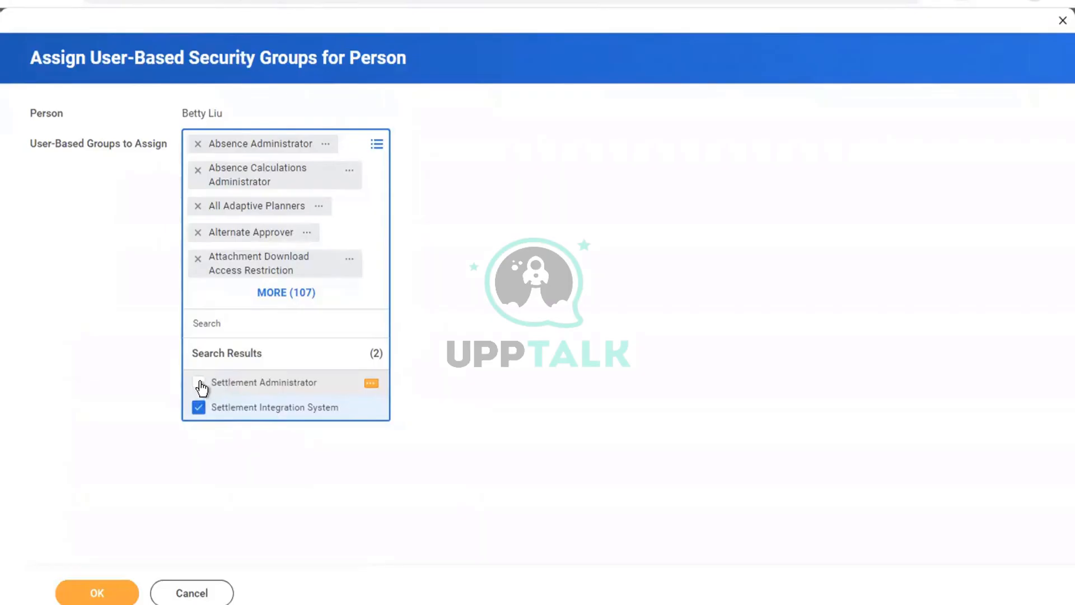
left_click(200, 385)
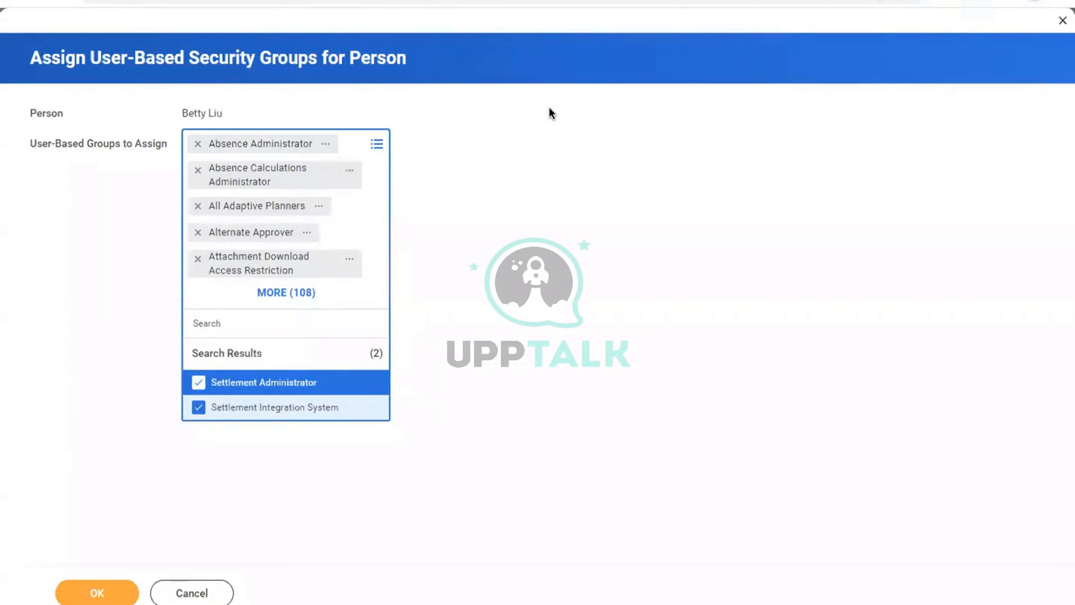
left_click(1056, 26)
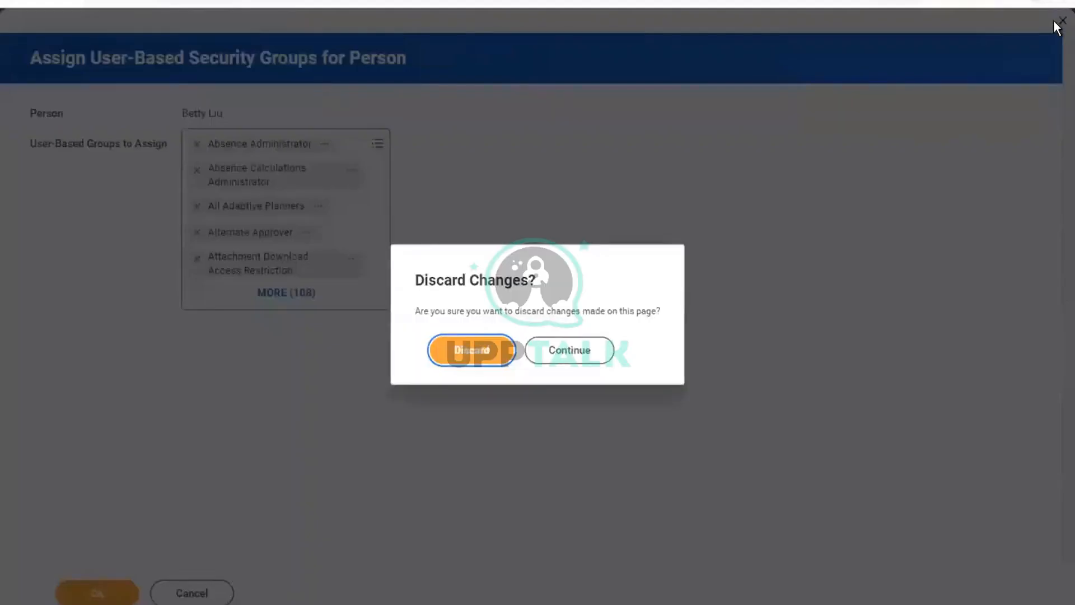
left_click(439, 354)
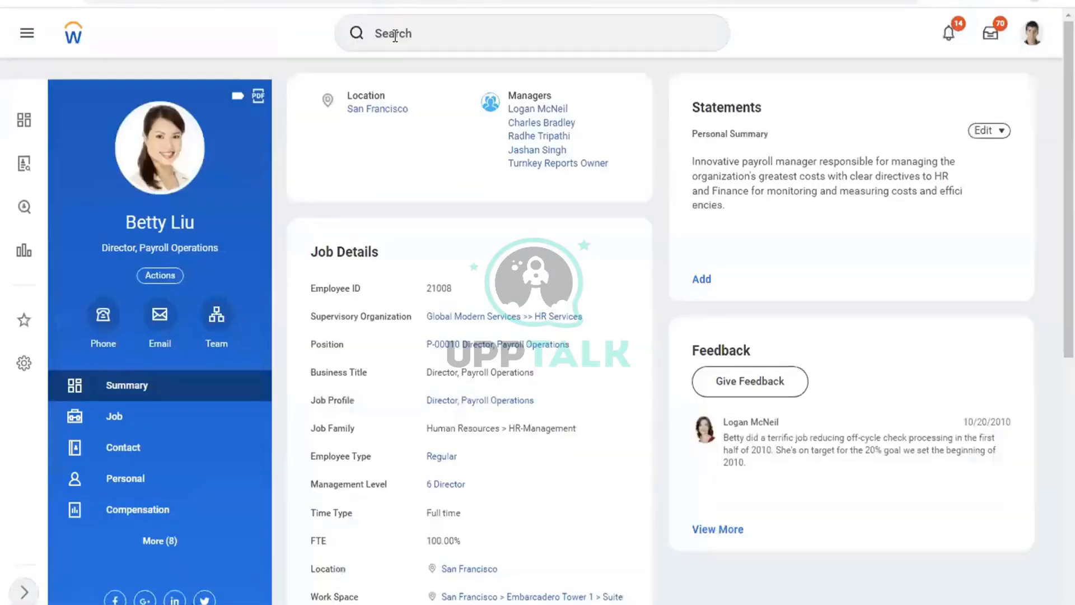
Find the Senior Payroll Specialist in San Francisco by name and start a proxy session acting as that worker.
left_click(395, 35)
type("david s")
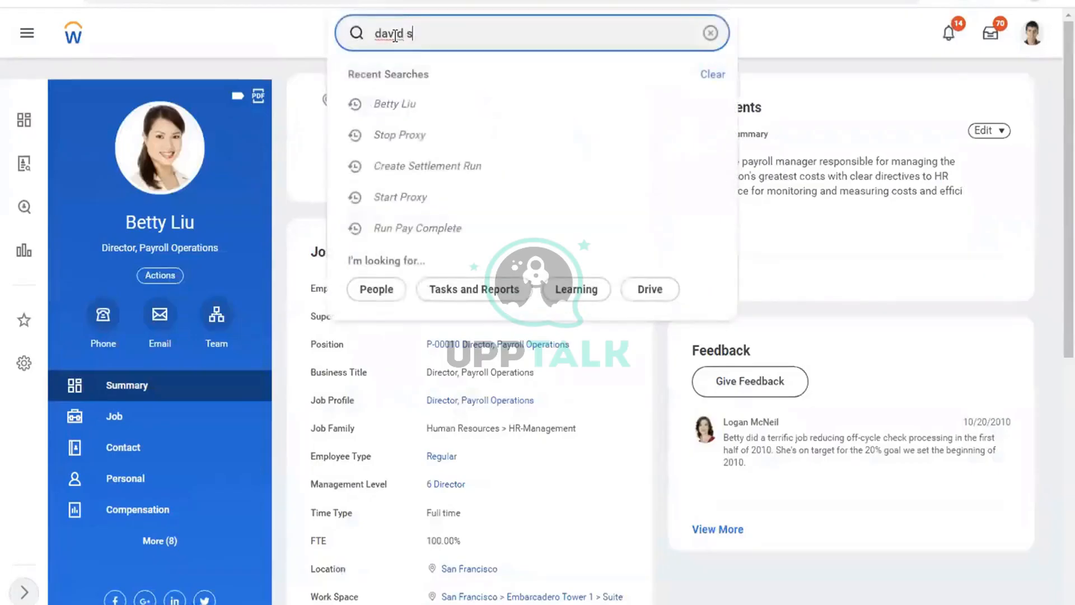
type("pi")
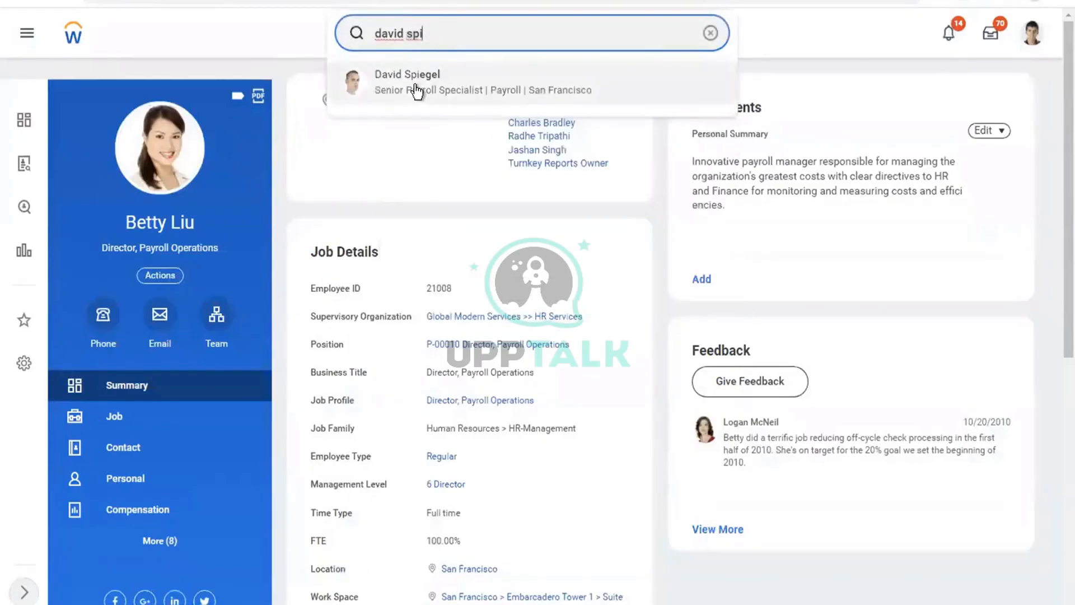
left_click(416, 90)
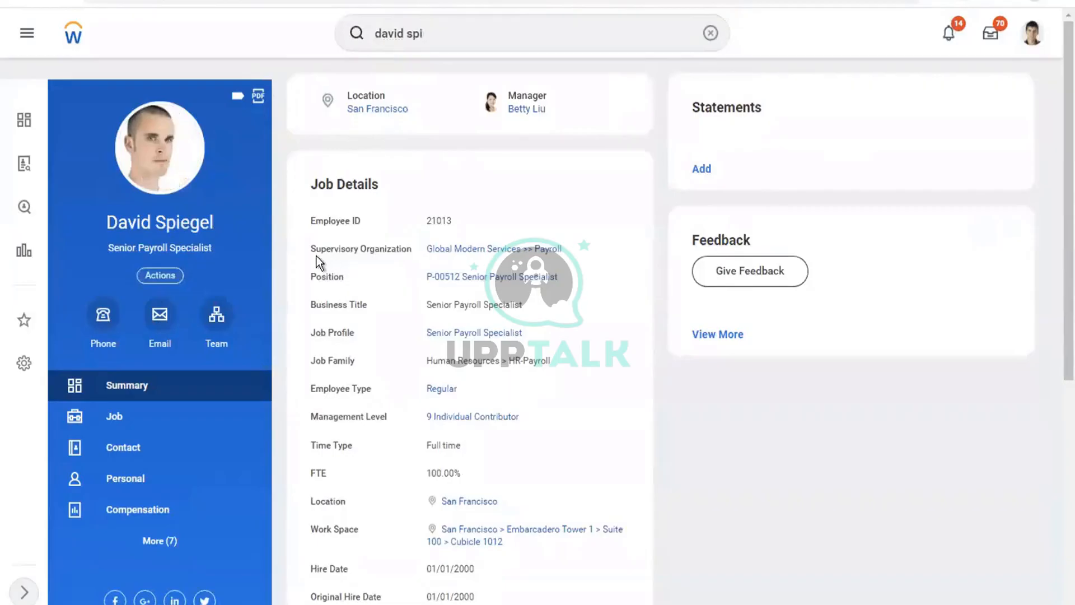
left_click(161, 275)
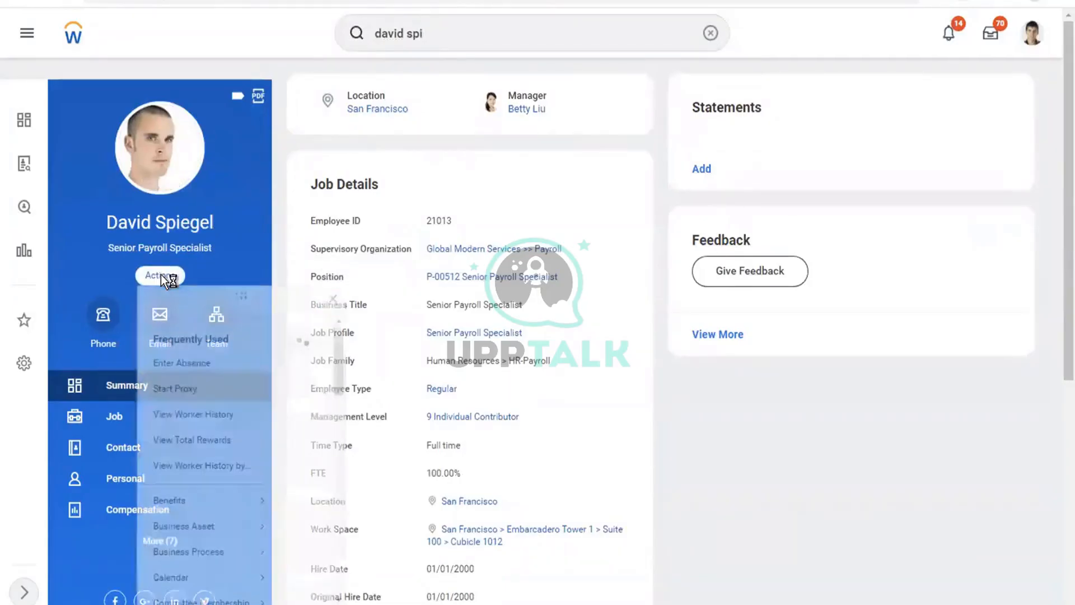
left_click(183, 391)
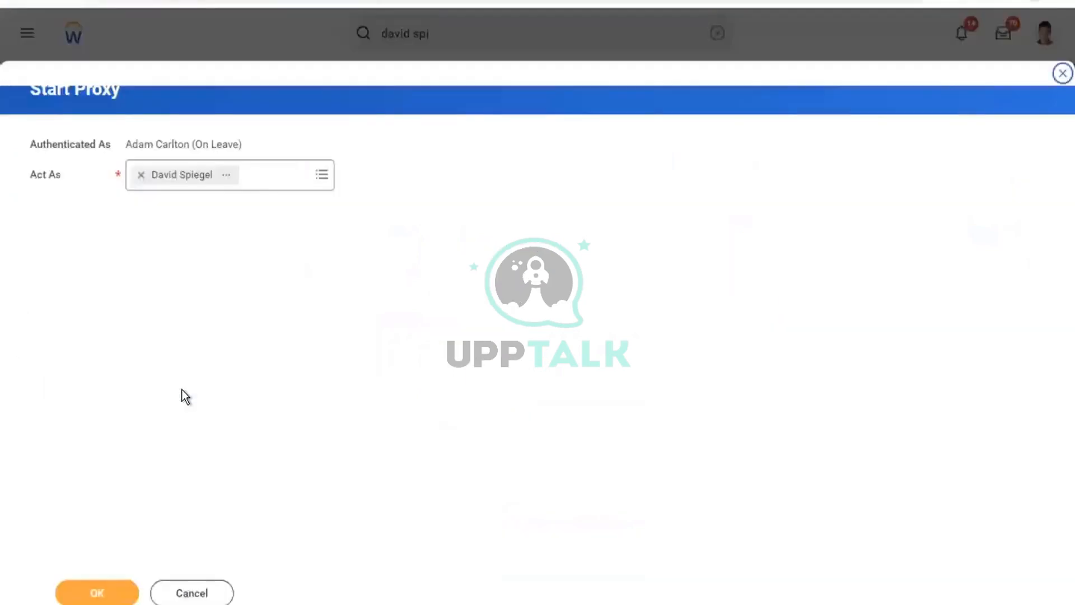
left_click(87, 593)
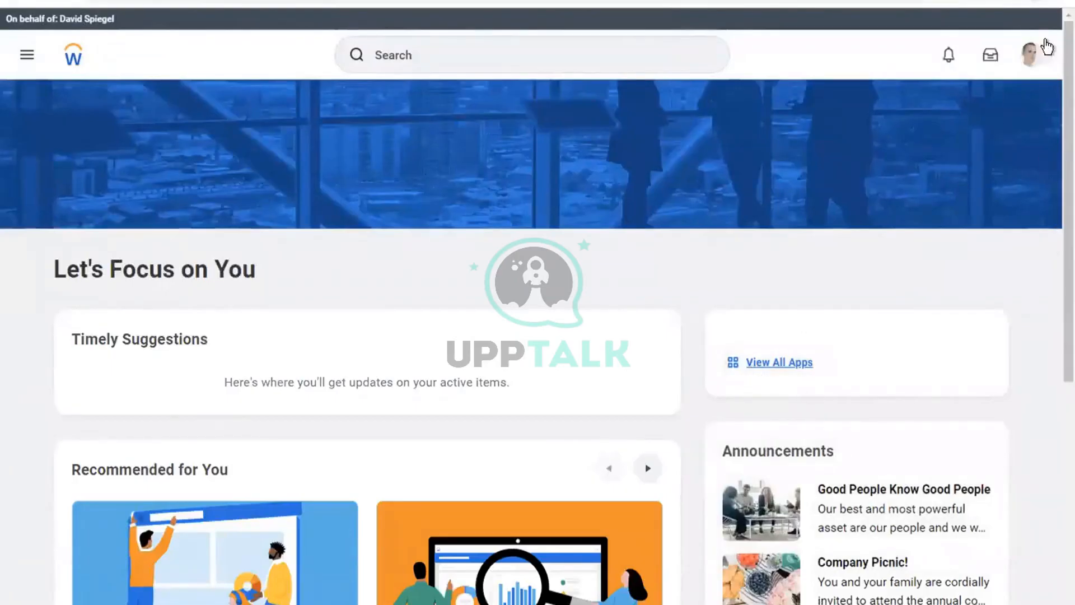
Open the proxied specialist's own profile and view the payslips in the Pay section.
left_click(1030, 56)
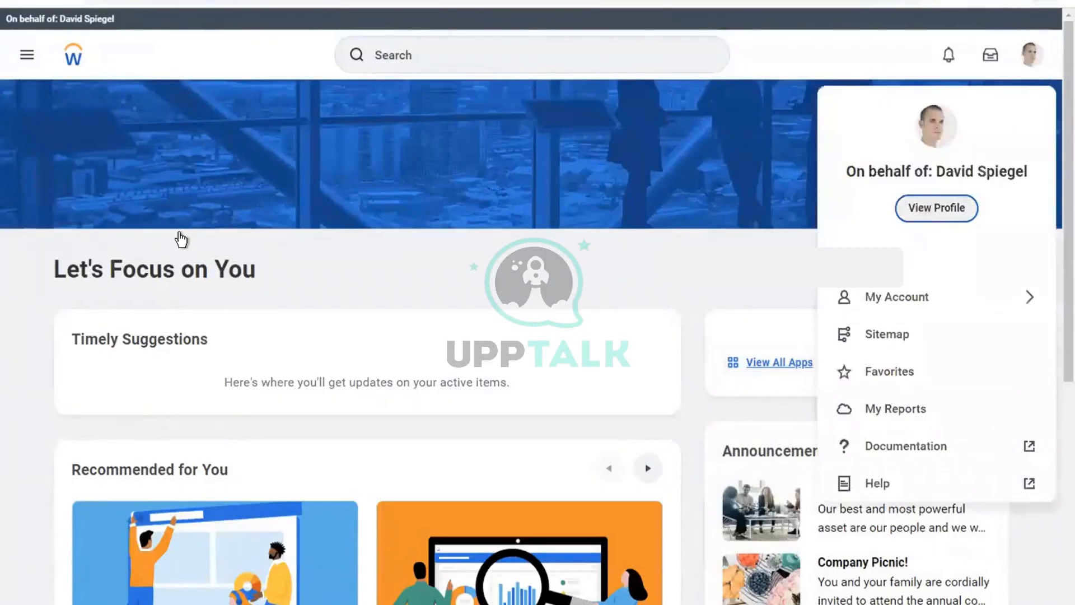
left_click(181, 240)
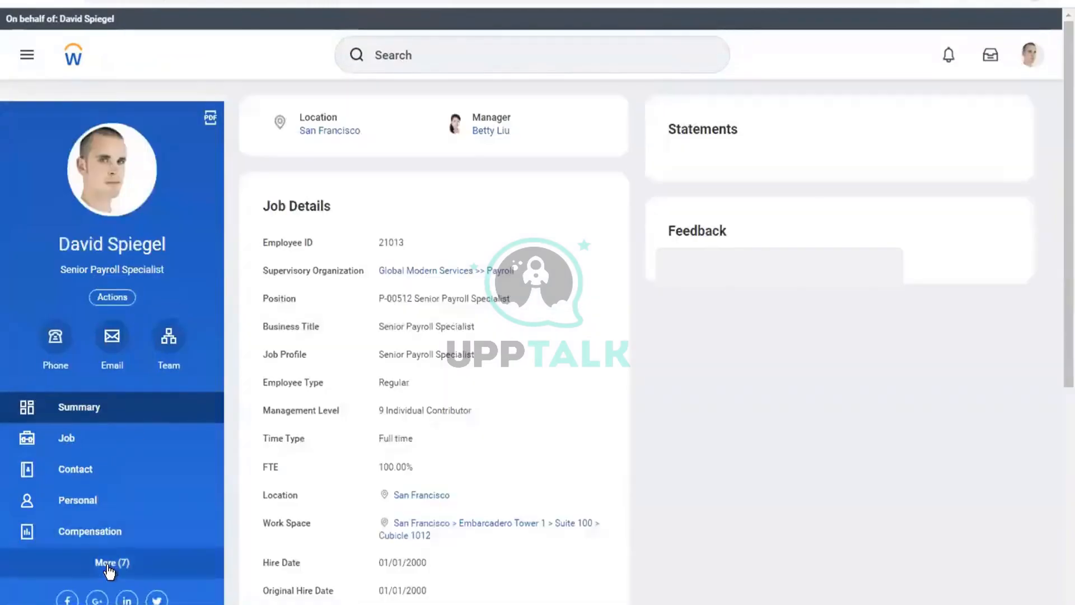
left_click(109, 567)
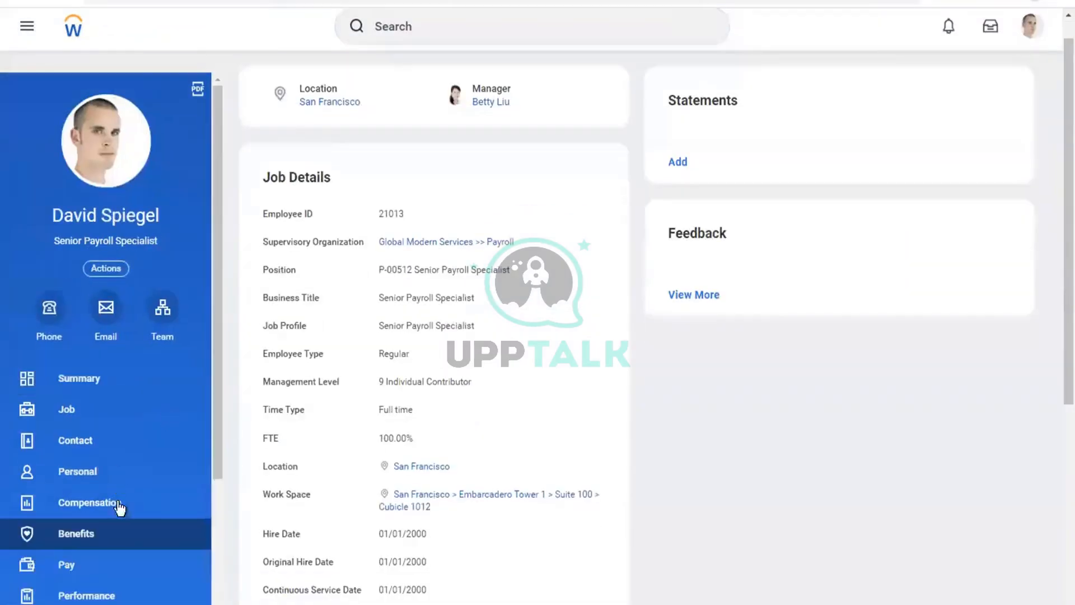
left_click(67, 564)
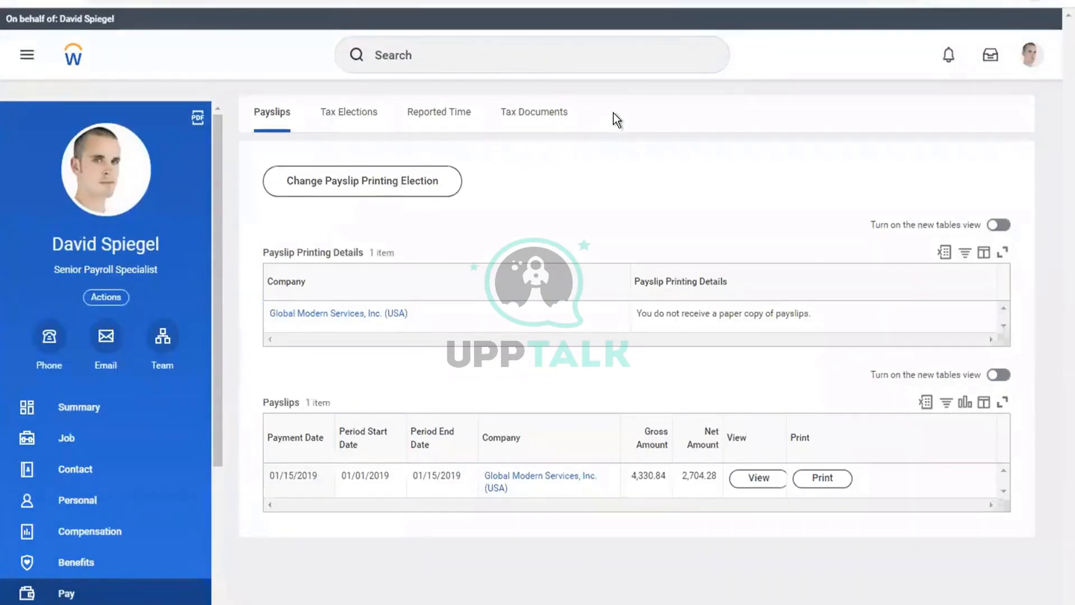
left_click(1036, 57)
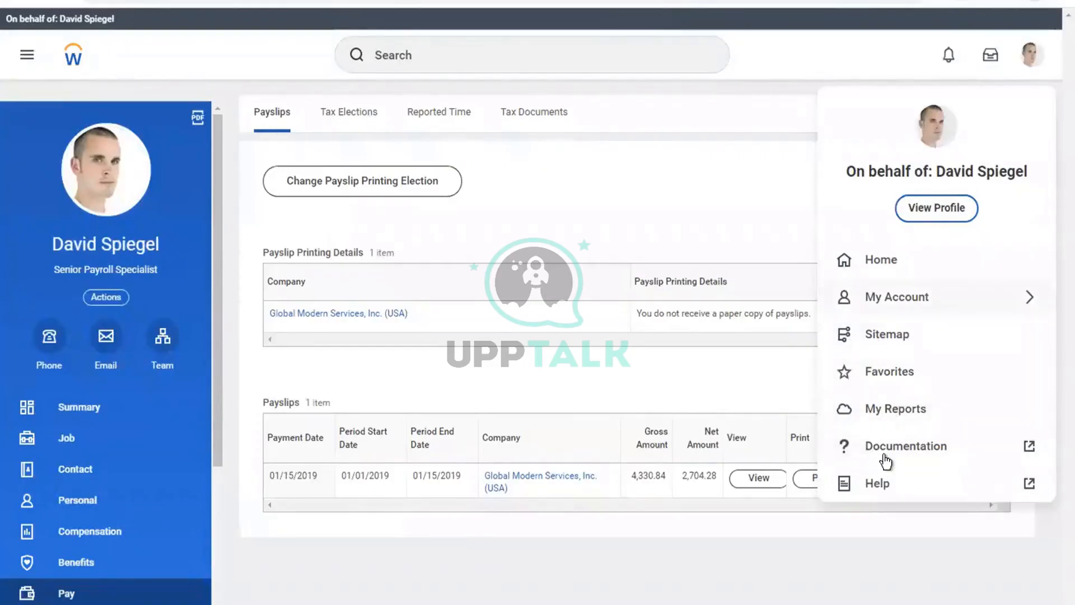
left_click(456, 111)
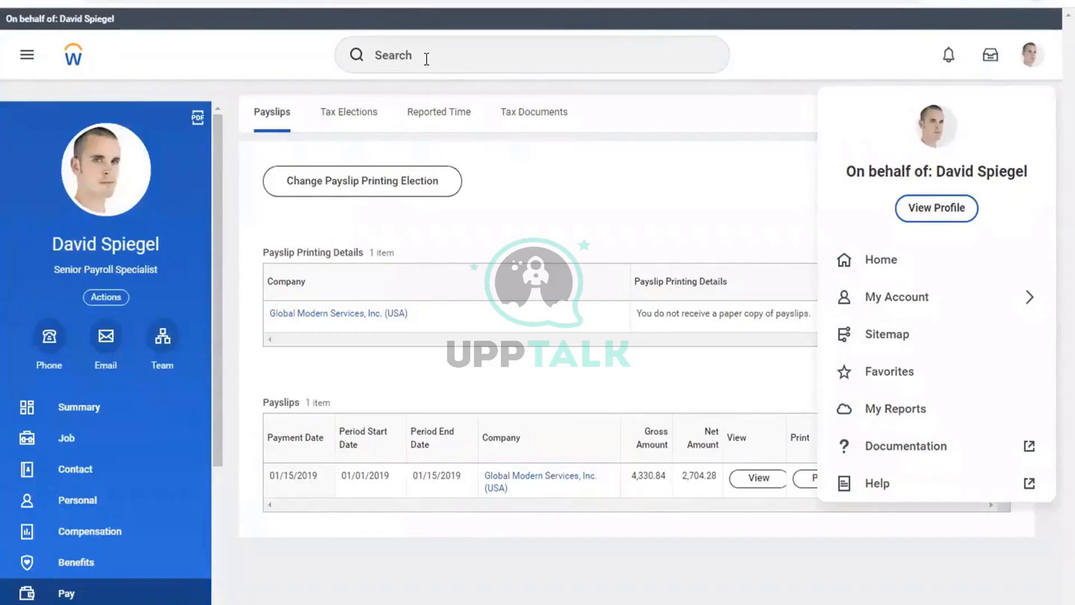
View the specialist's My Reports page and end the proxy session with the Stop Proxy task.
left_click(427, 59)
type("stop ")
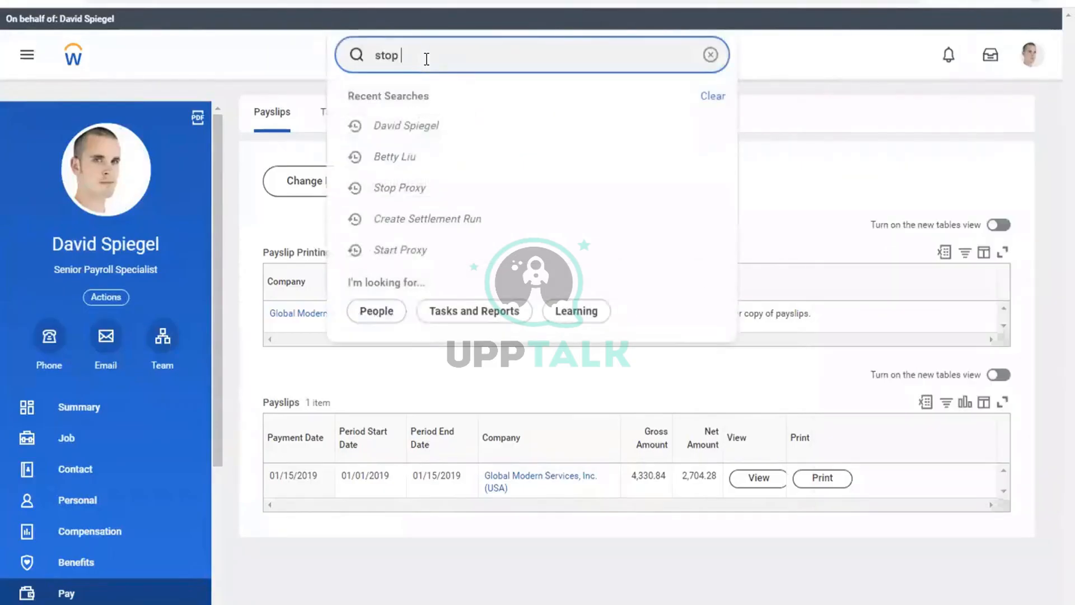
type("proxy")
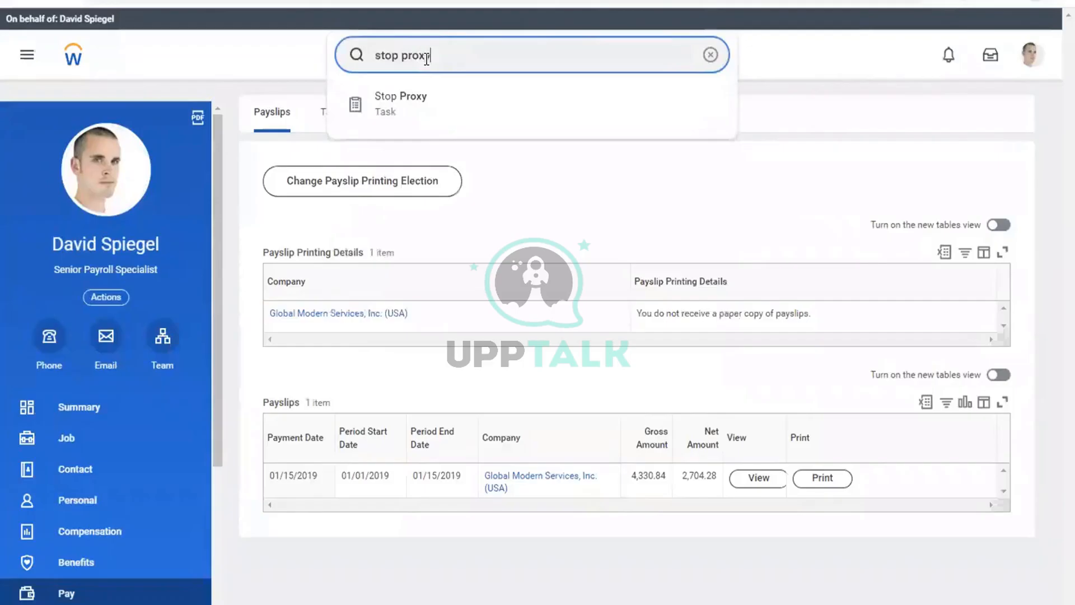
left_click(1032, 65)
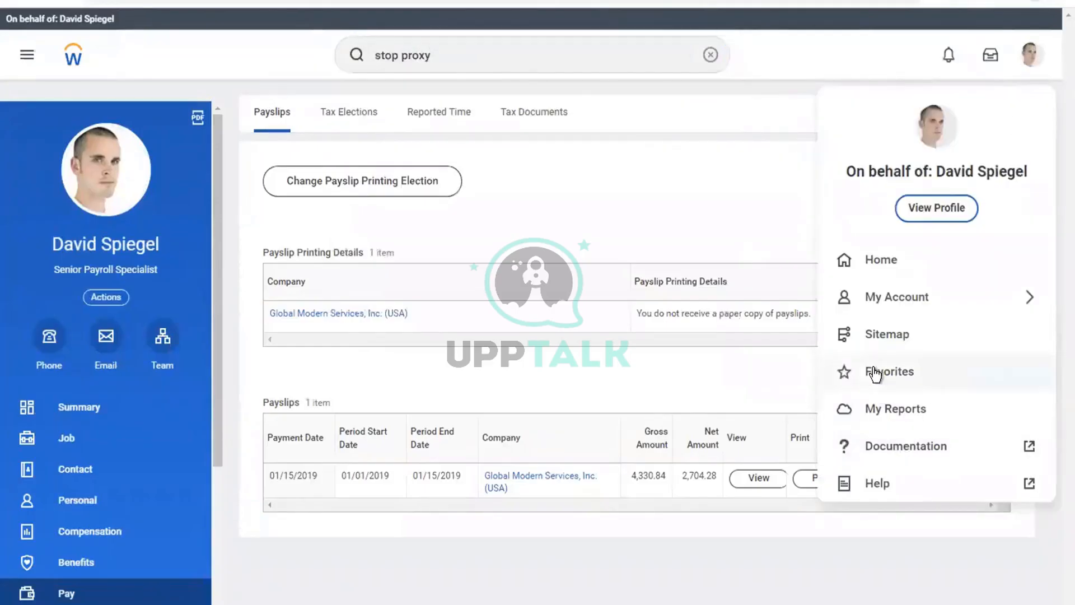
left_click(870, 408)
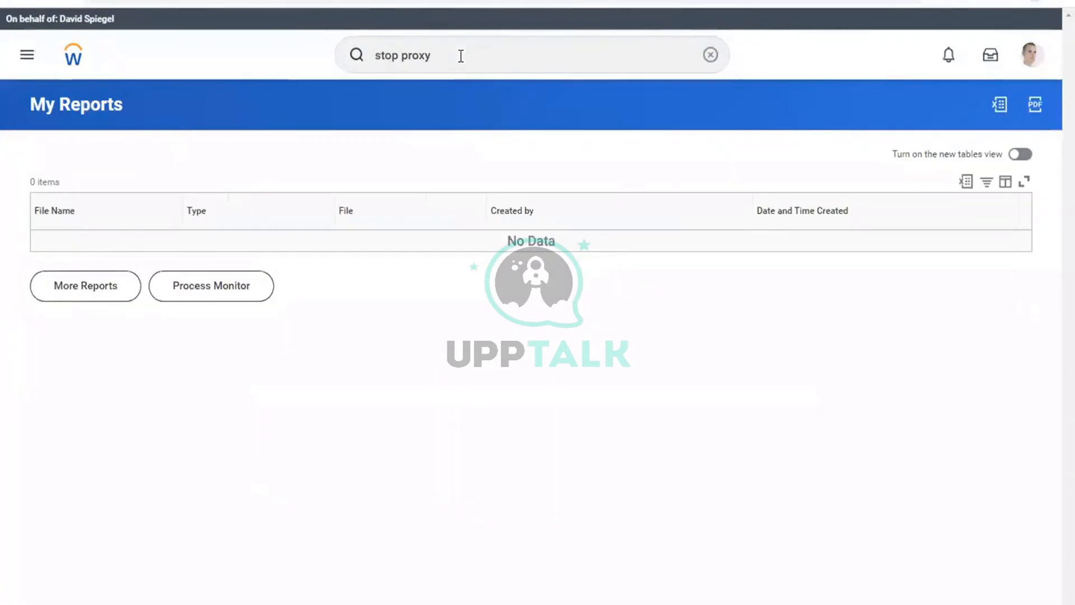
key("Return")
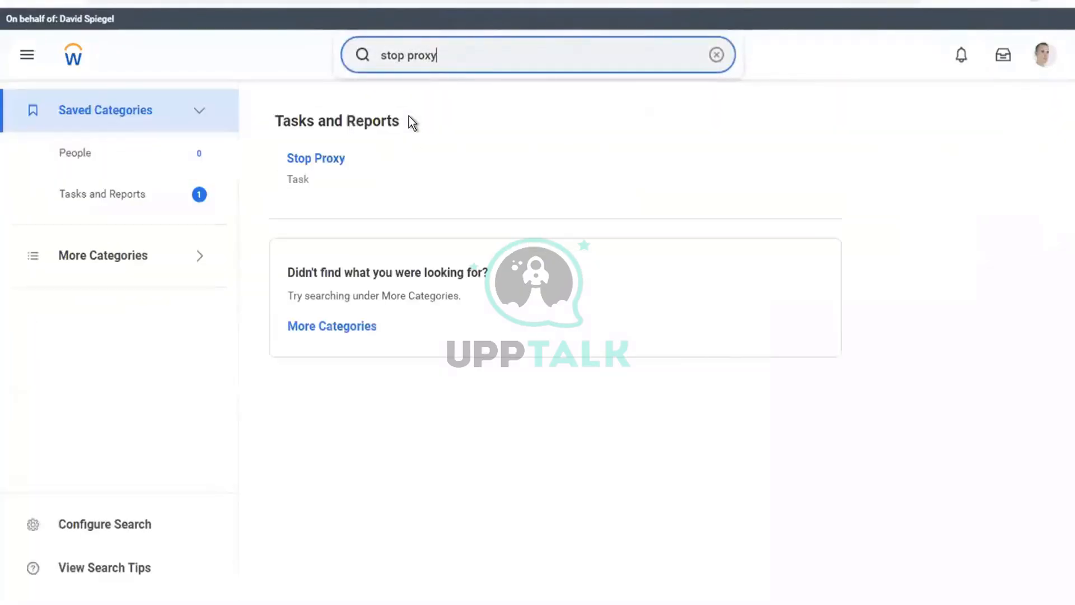
left_click(305, 160)
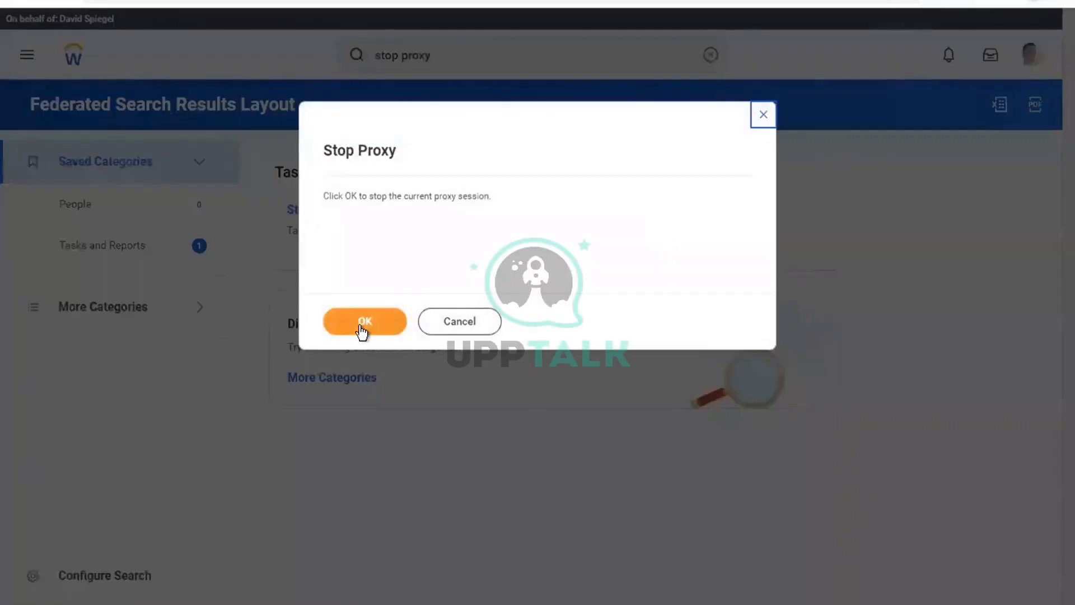
left_click(361, 328)
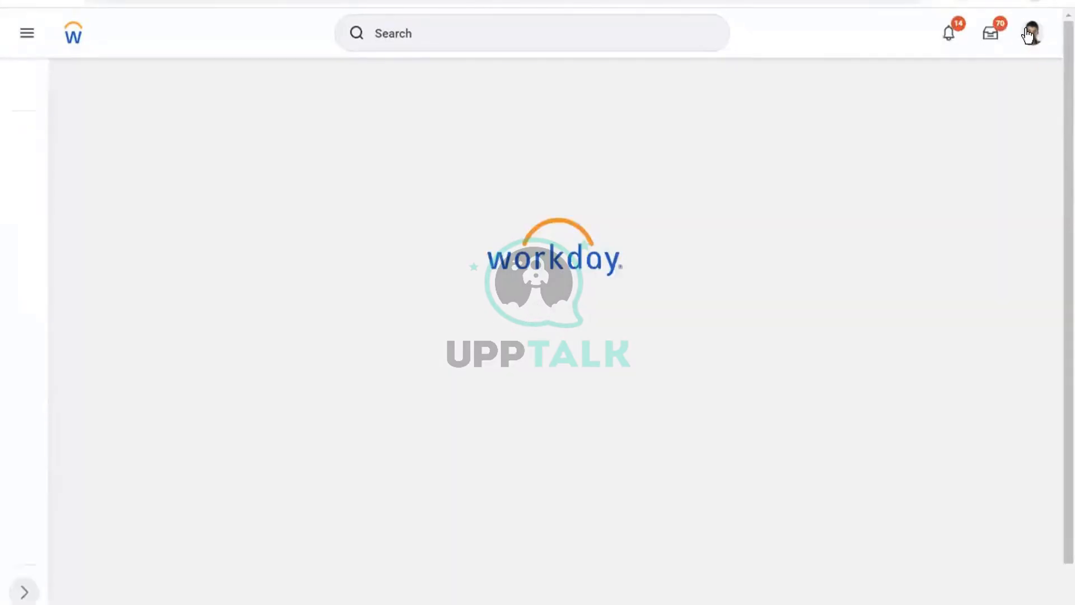
Open the Drive, dismiss the mobile app notice, and view the files shared with the signed-in account.
left_click(1030, 34)
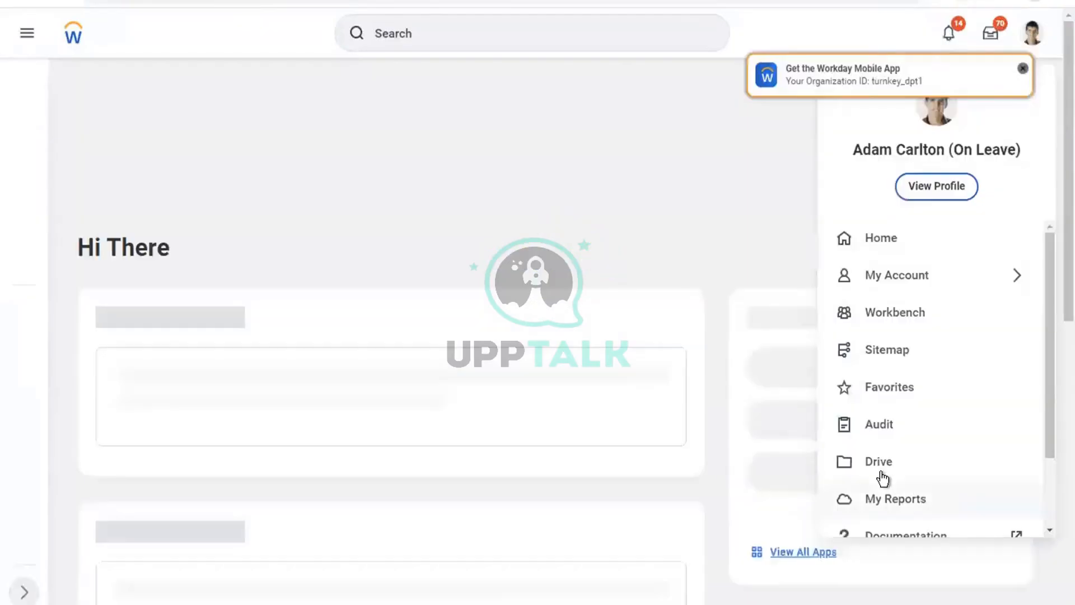
left_click(896, 468)
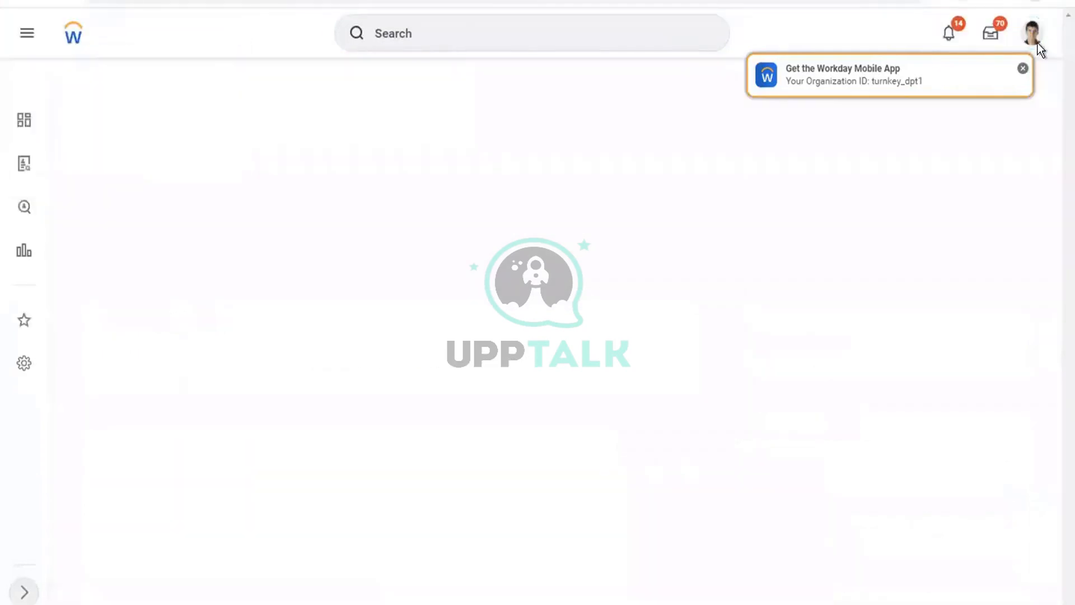
left_click(232, 77)
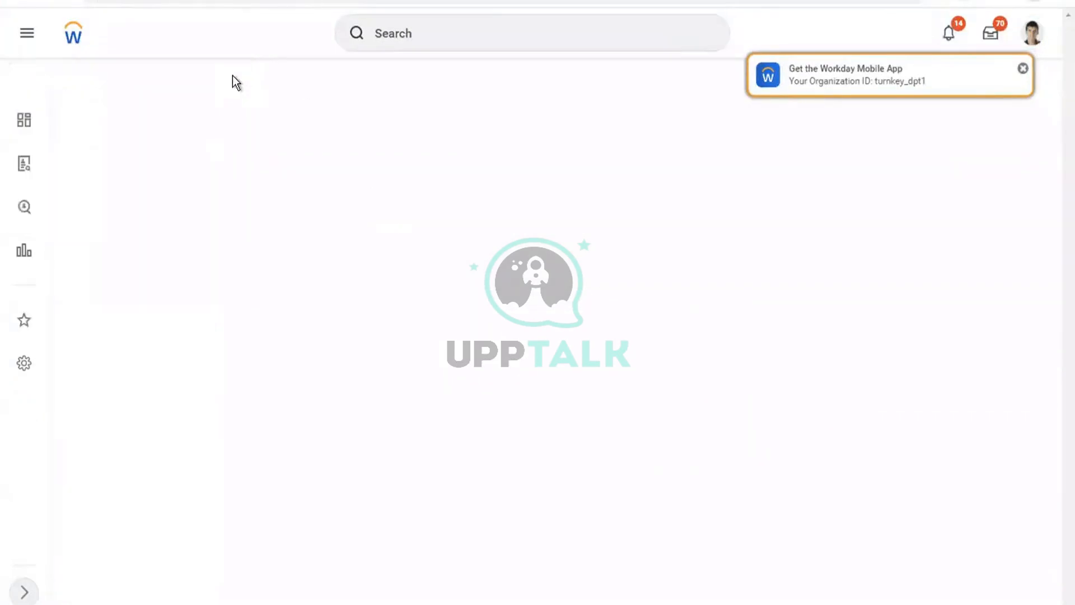
left_click(1022, 69)
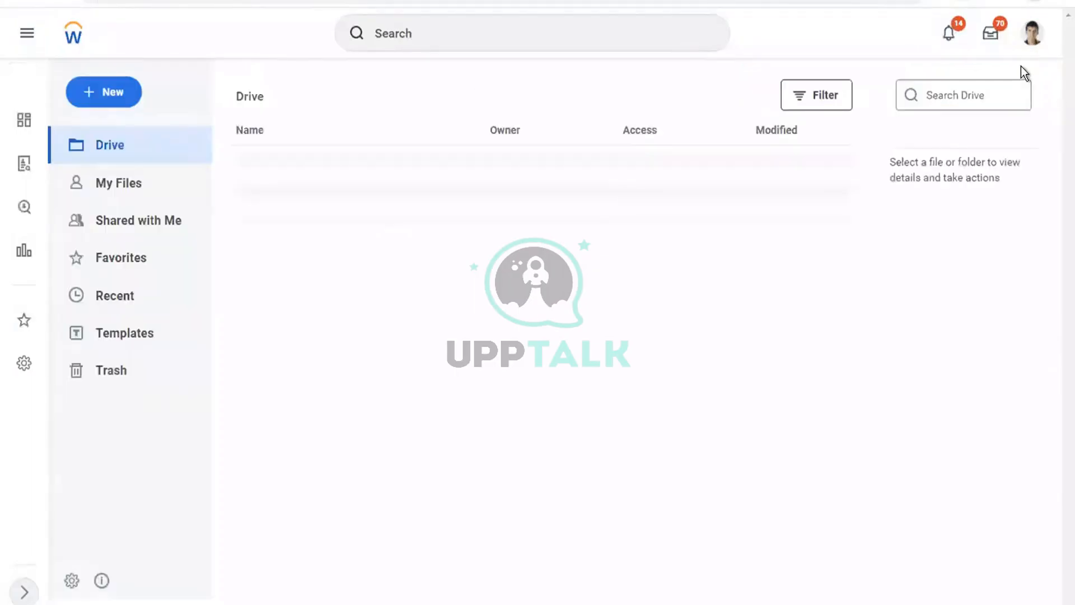
left_click(128, 224)
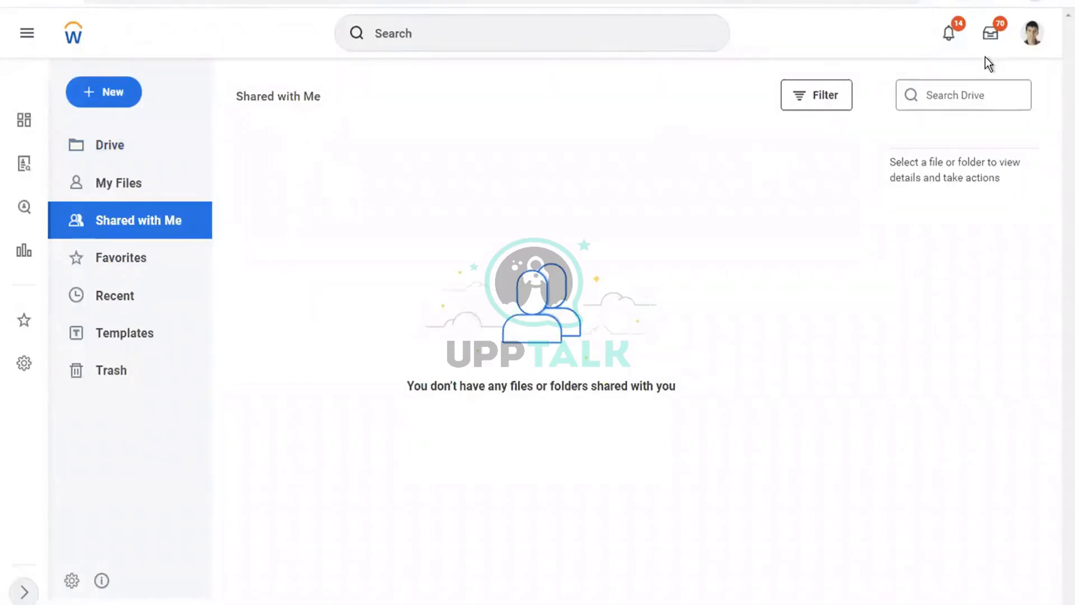
Open the signed-in Staff Payroll Specialist's own profile and view the payroll results and payslips in the Pay section.
left_click(1032, 35)
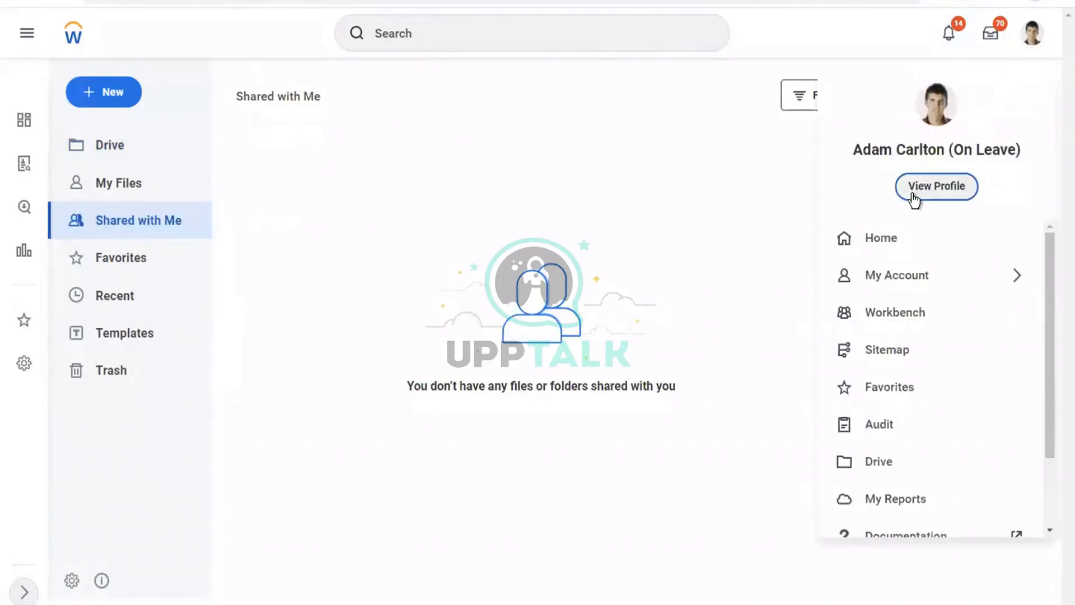
left_click(389, 247)
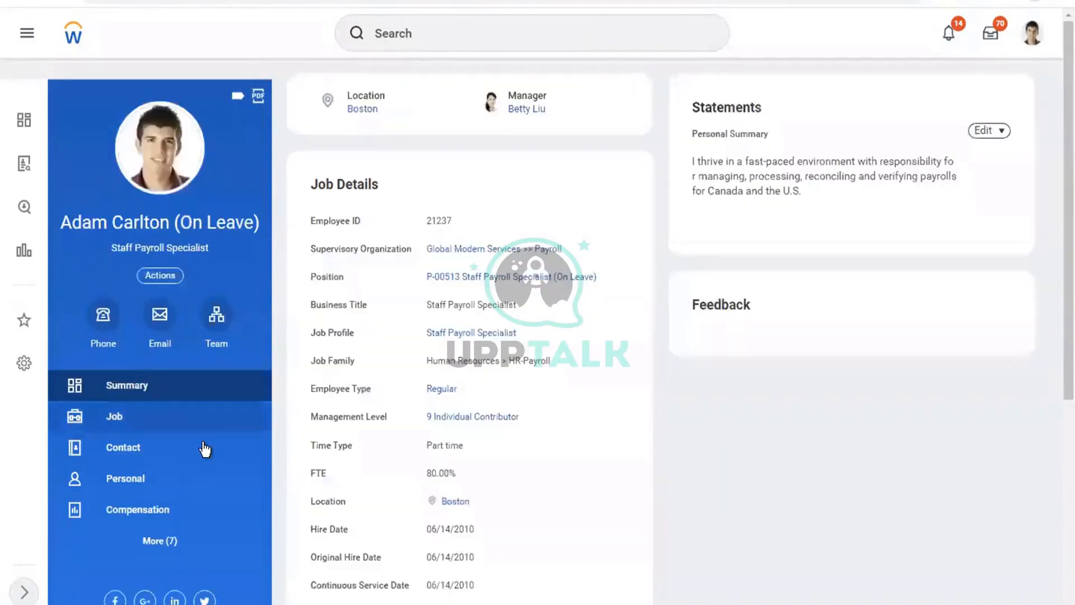
left_click(151, 542)
left_click(134, 571)
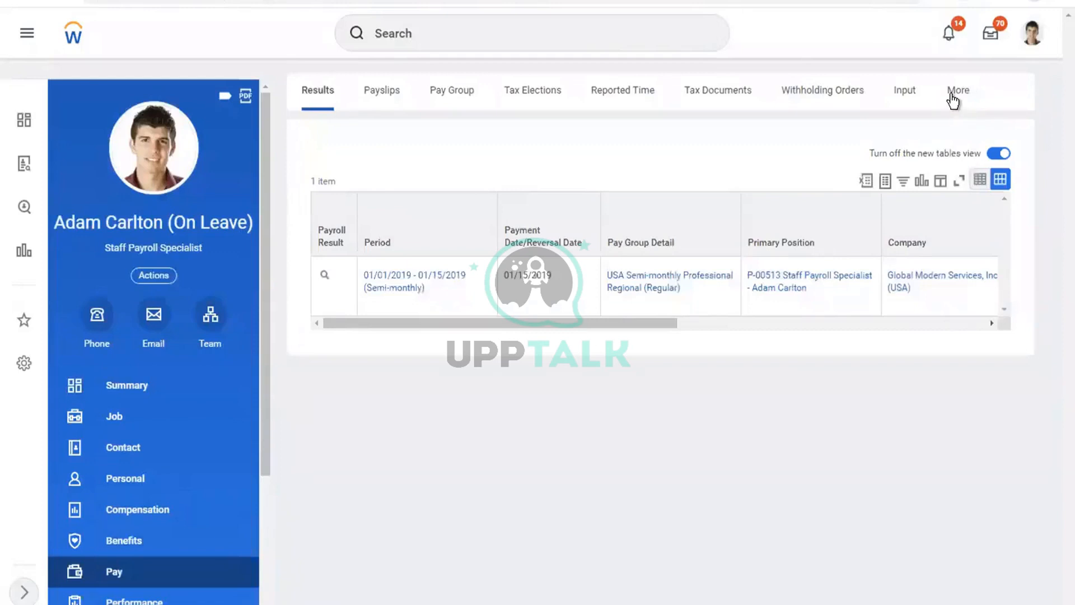
left_click(953, 94)
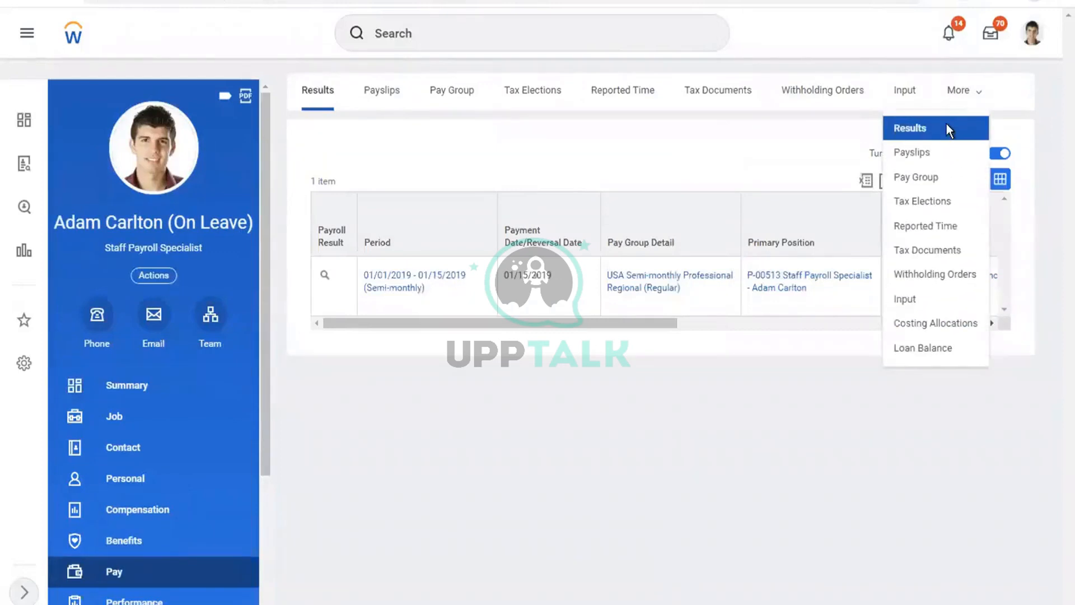
left_click(375, 102)
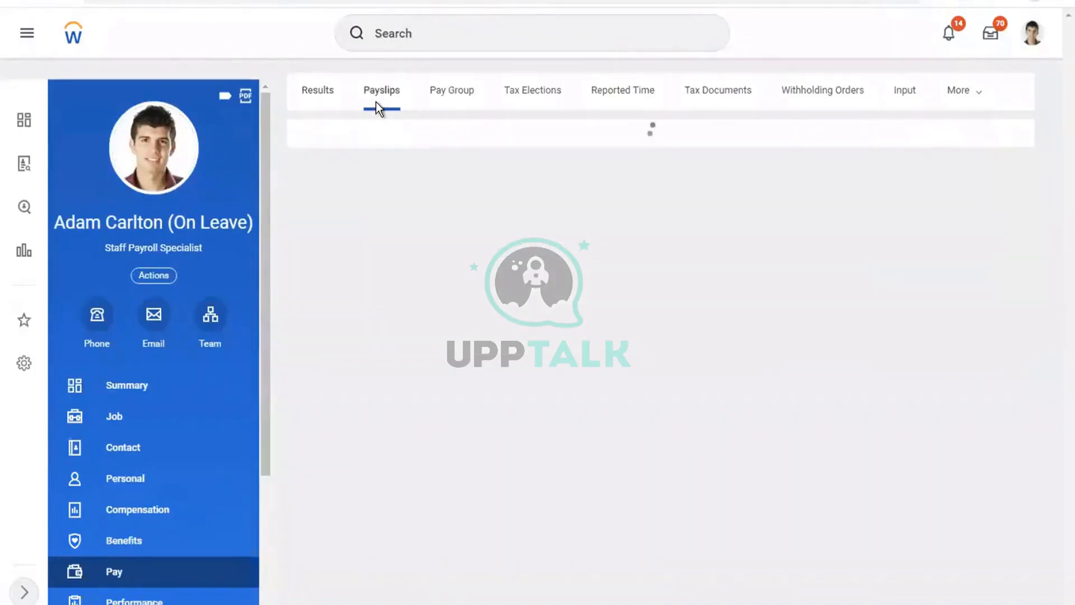